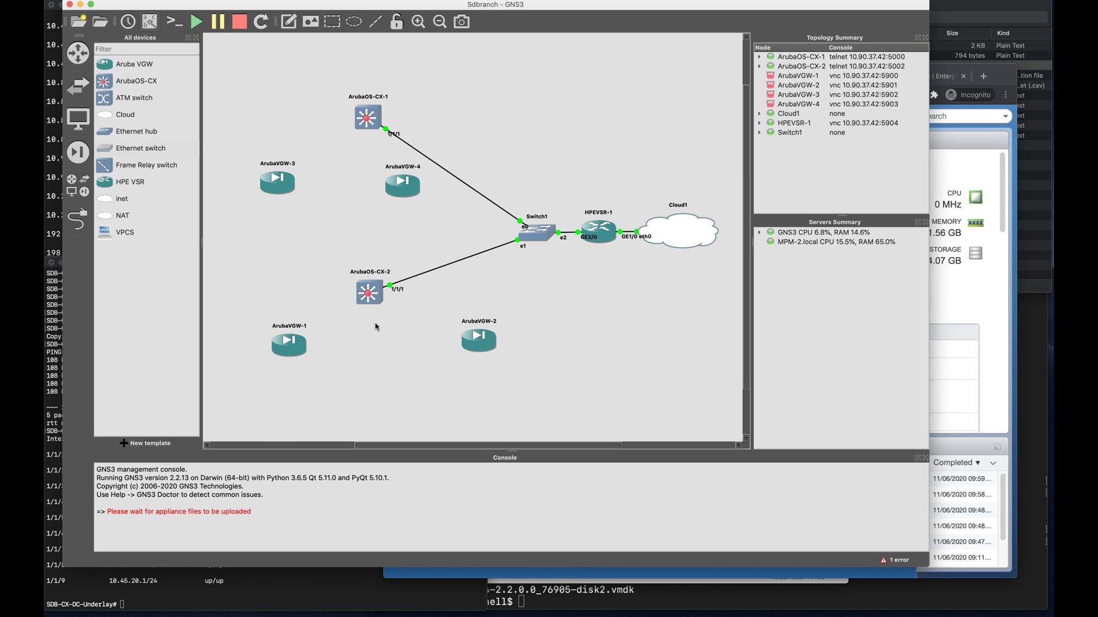
Step: Install the webterm appliance from the GNS3 server, filtering the list for 'web'
left_click(145, 443)
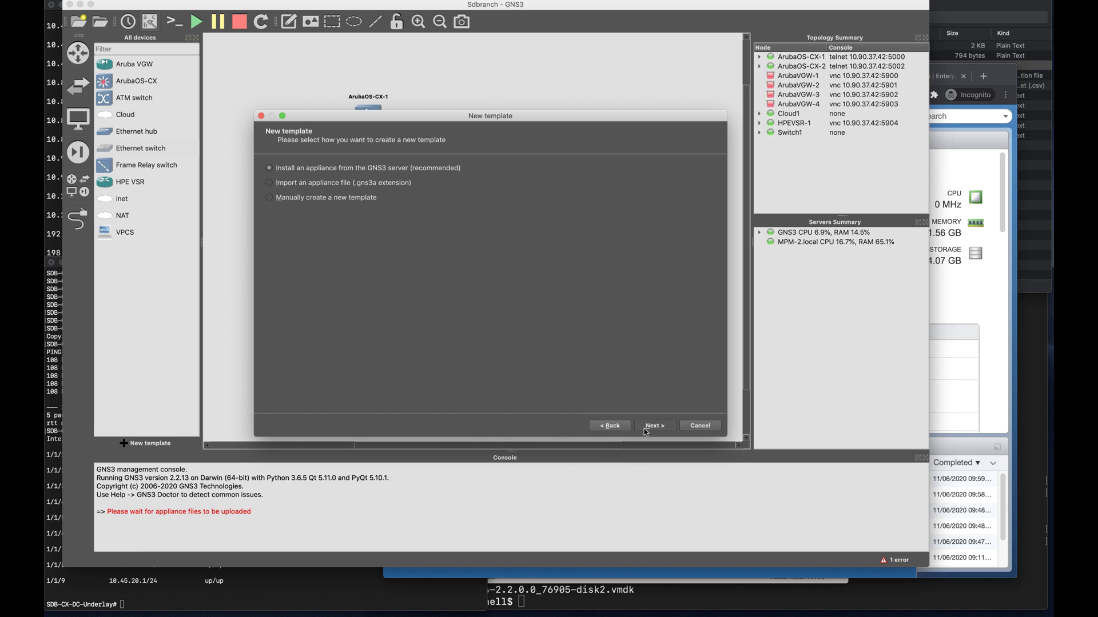
left_click(651, 425)
type("webc")
key("BackSpace")
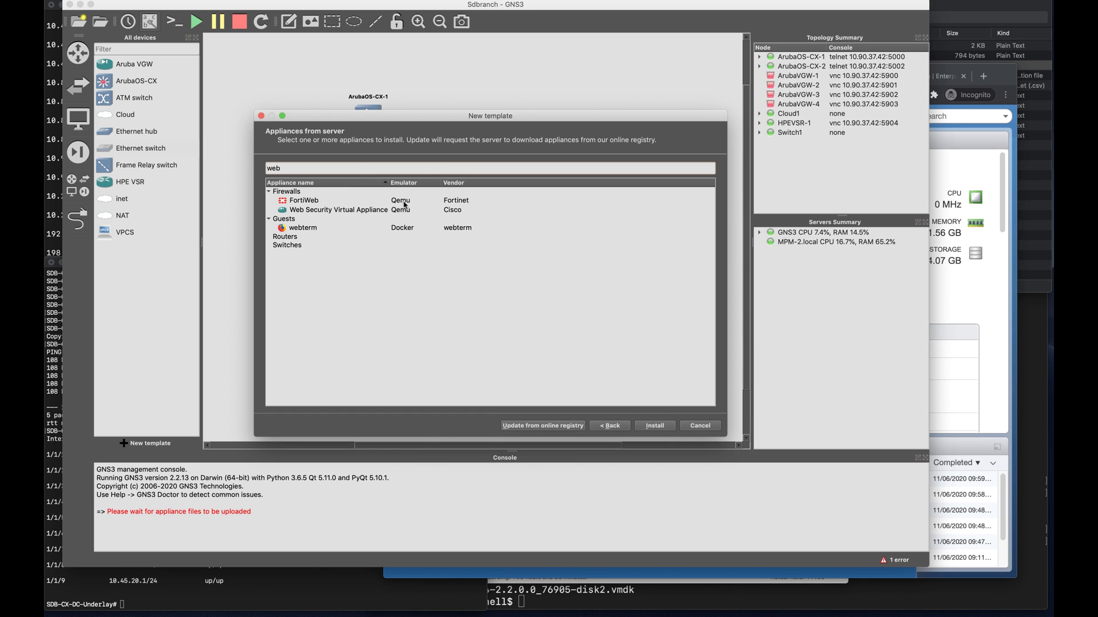
left_click(345, 227)
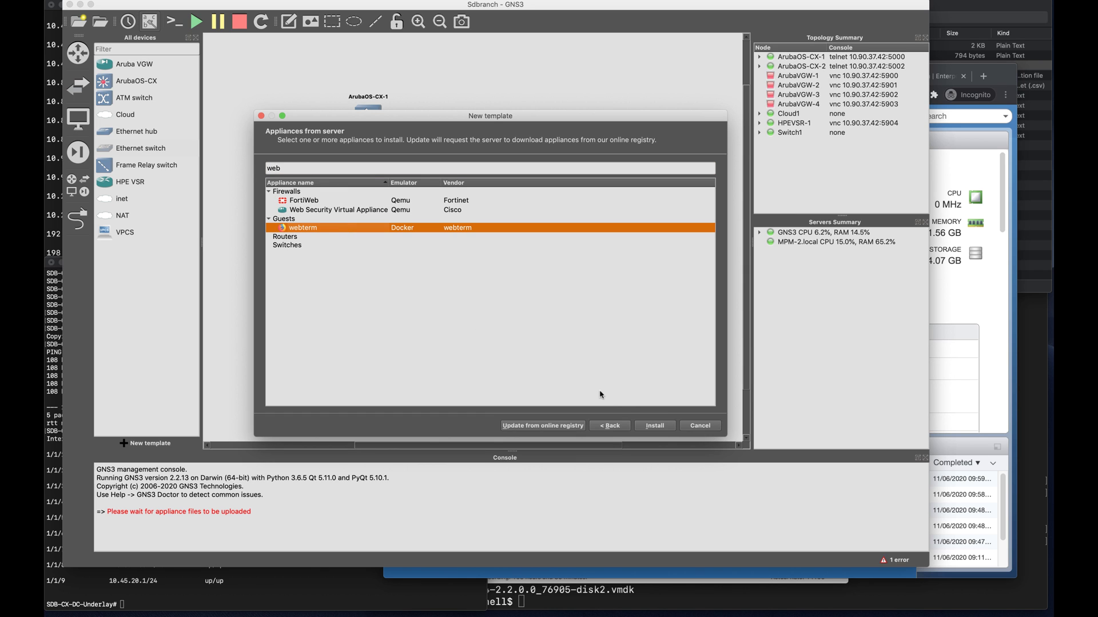
left_click(654, 427)
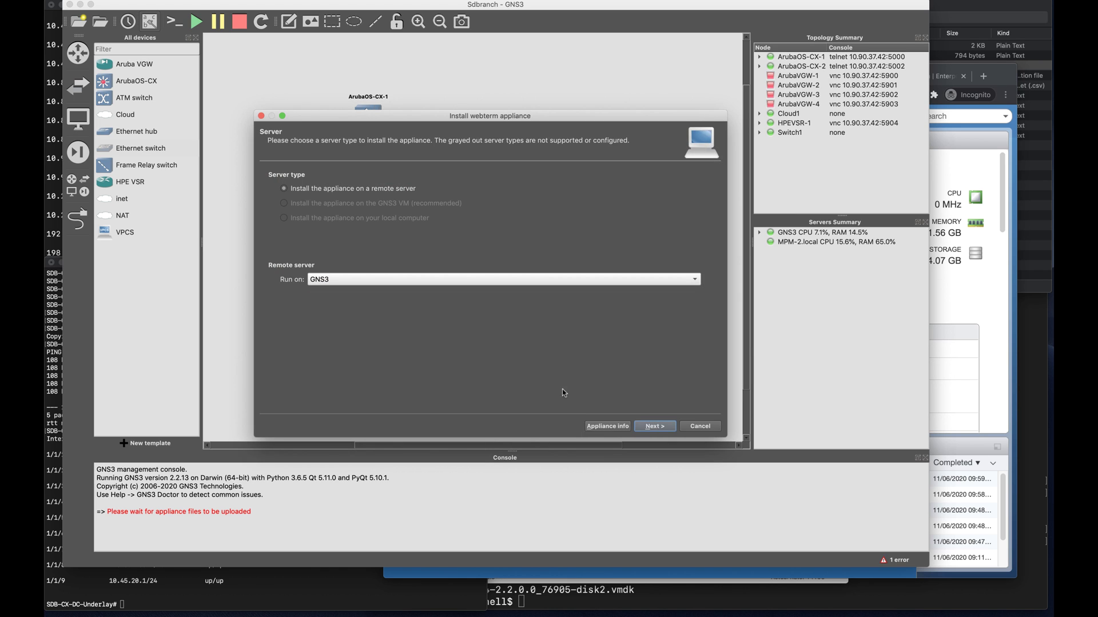
left_click(655, 429)
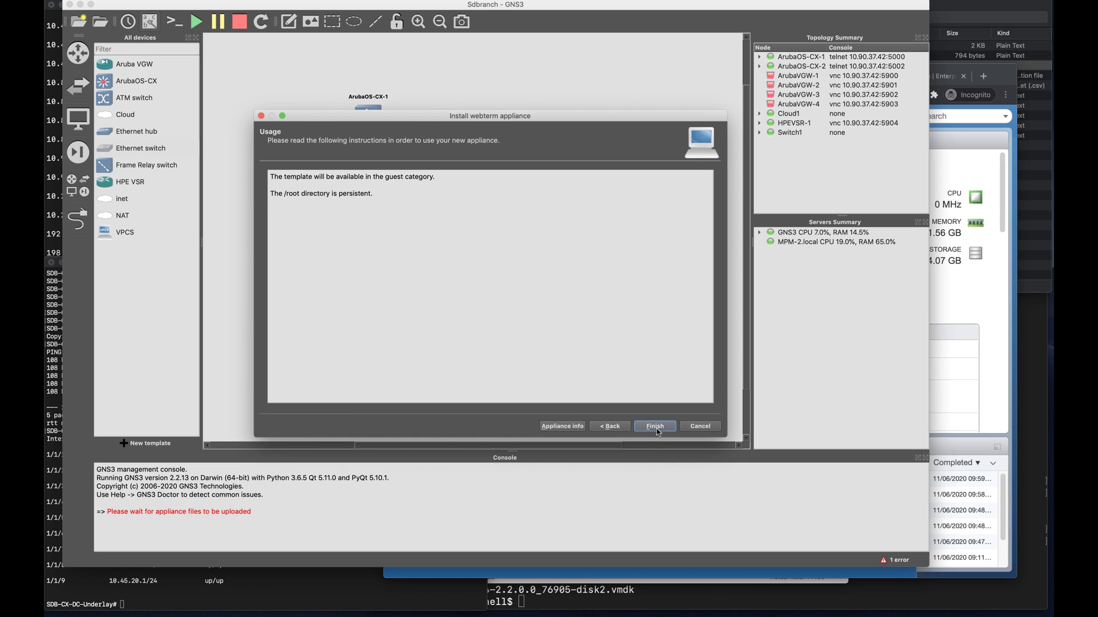
left_click(655, 429)
left_click(567, 295)
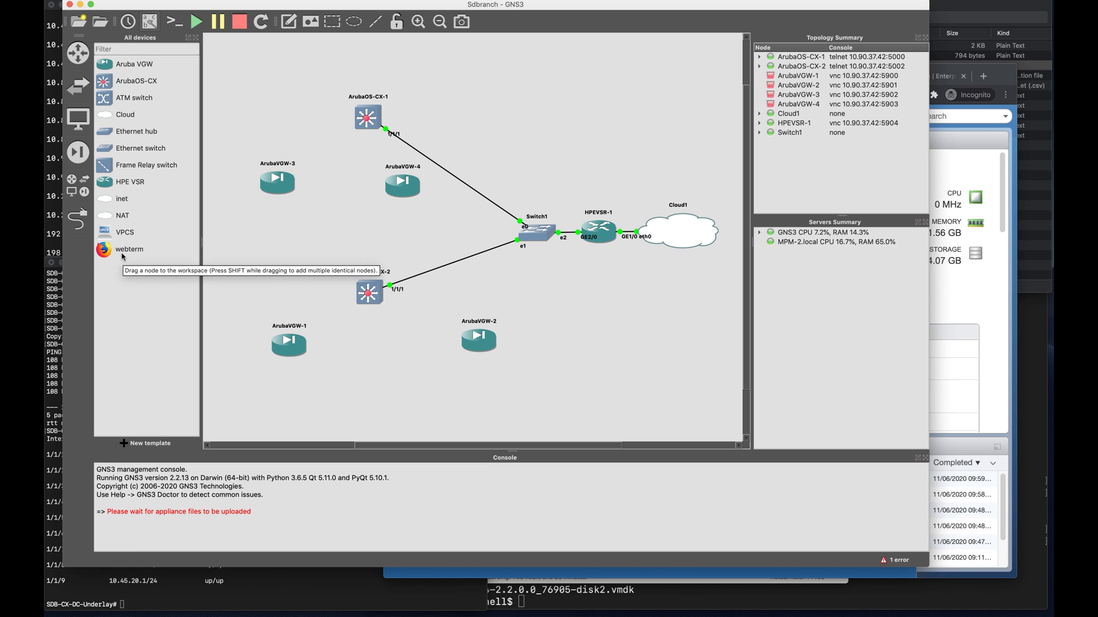
Step: Place a webterm node at the workspace's lower left so its image starts downloading
left_click_drag(122, 256, 243, 409)
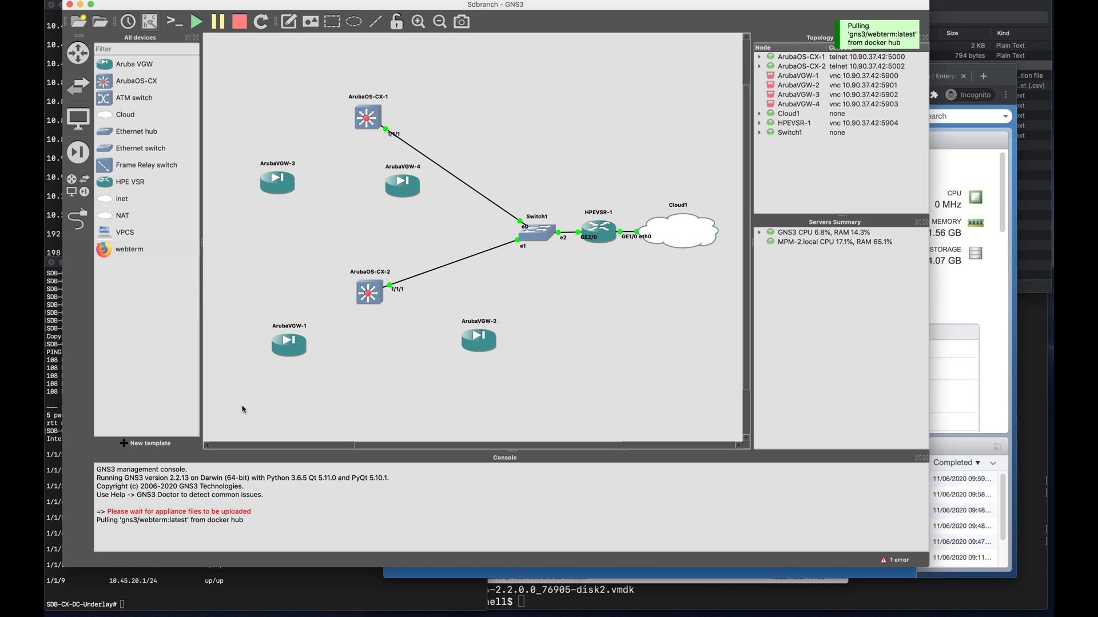
left_click(148, 445)
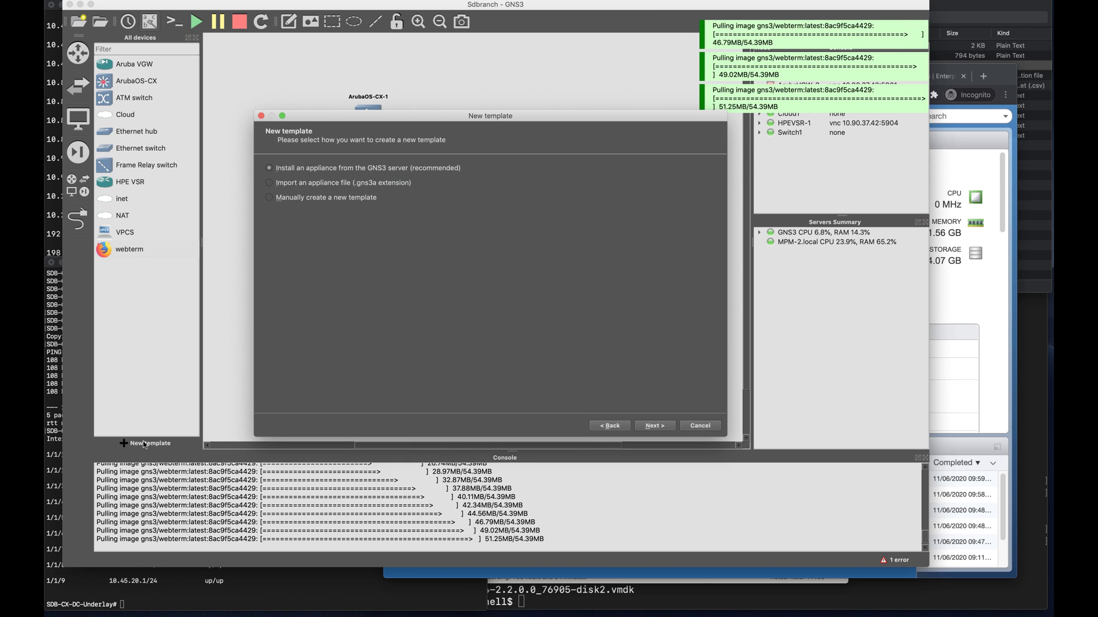
left_click(698, 426)
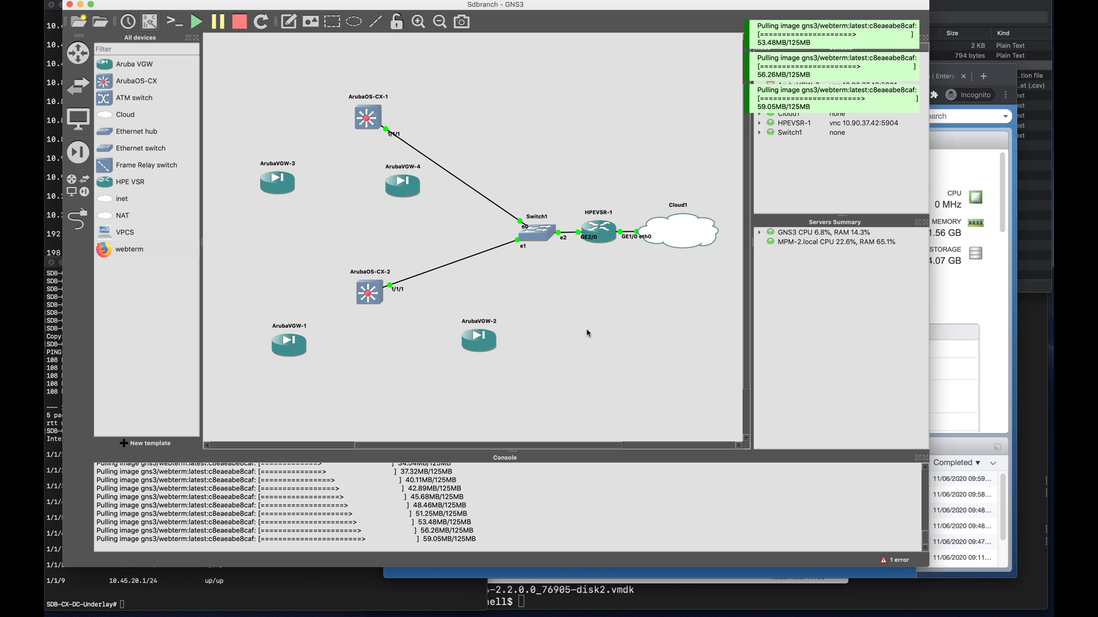
Step: Start a new Docker container template on the GNS3 server using a new image
key("super+comma")
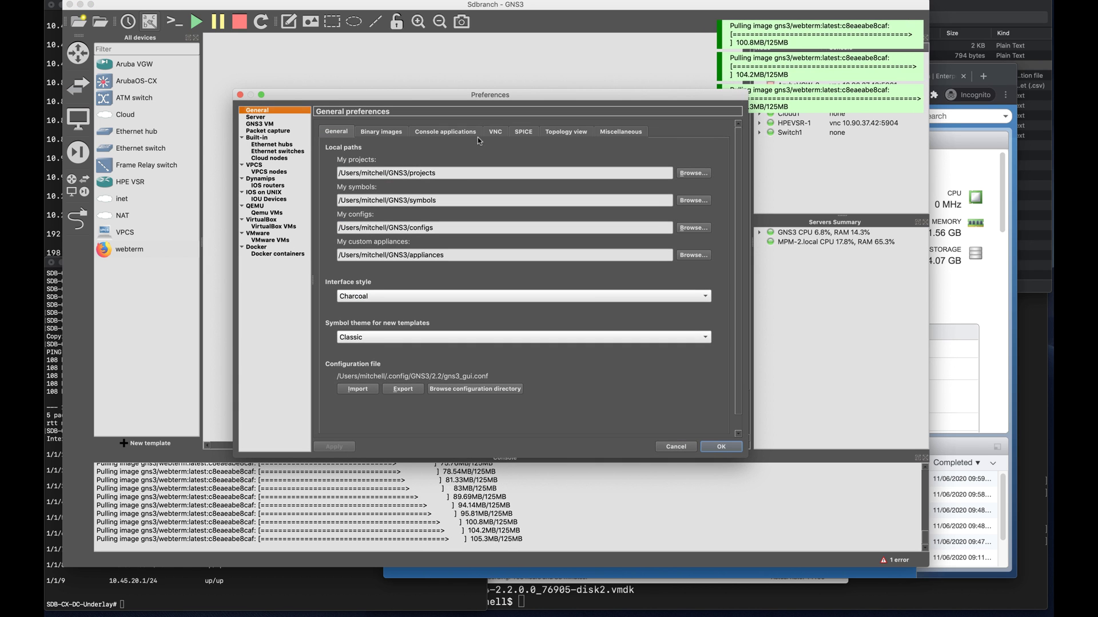
left_click(267, 240)
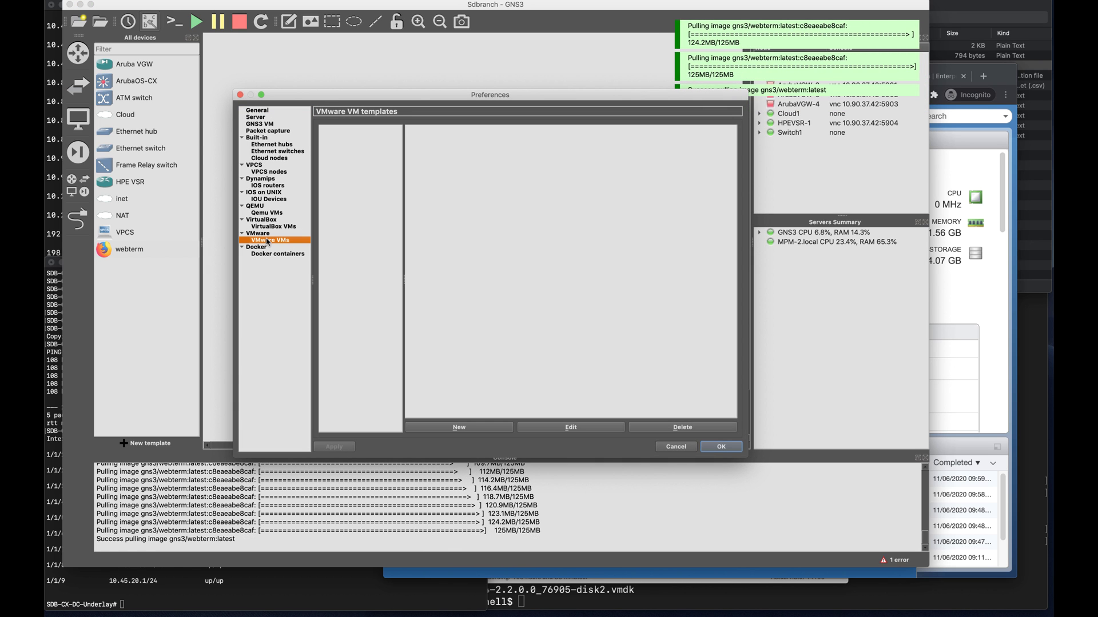
left_click(269, 254)
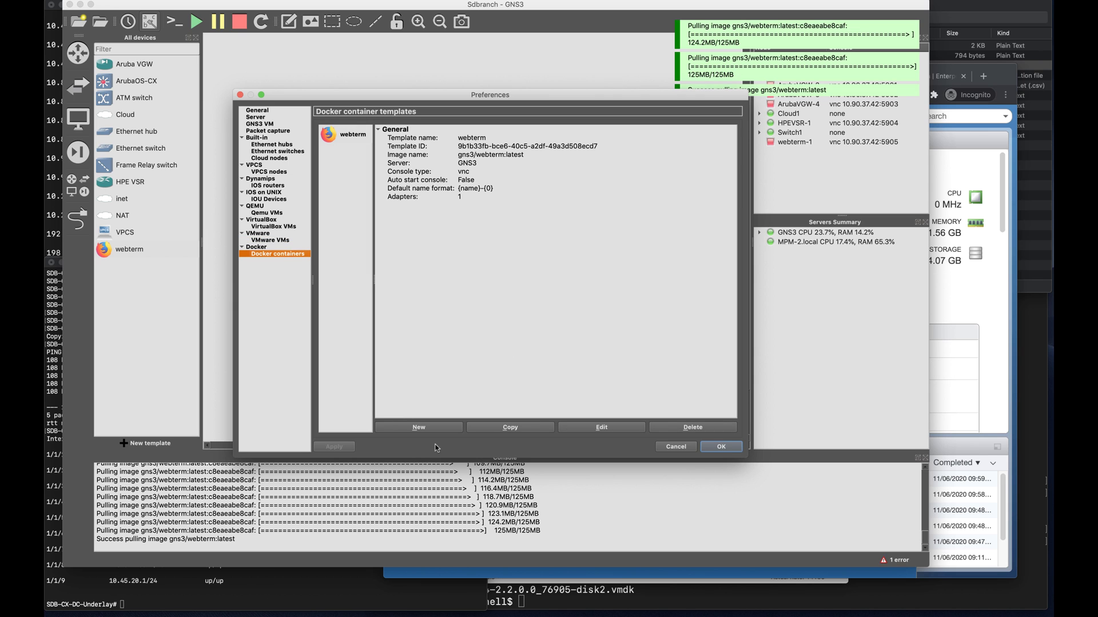
left_click(423, 430)
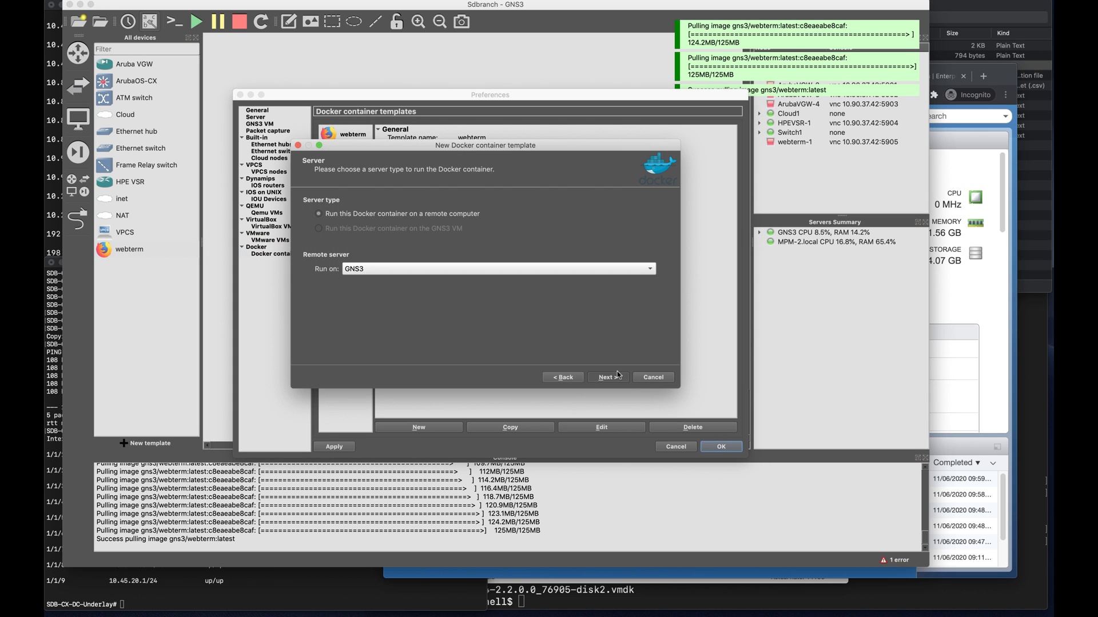
left_click(617, 375)
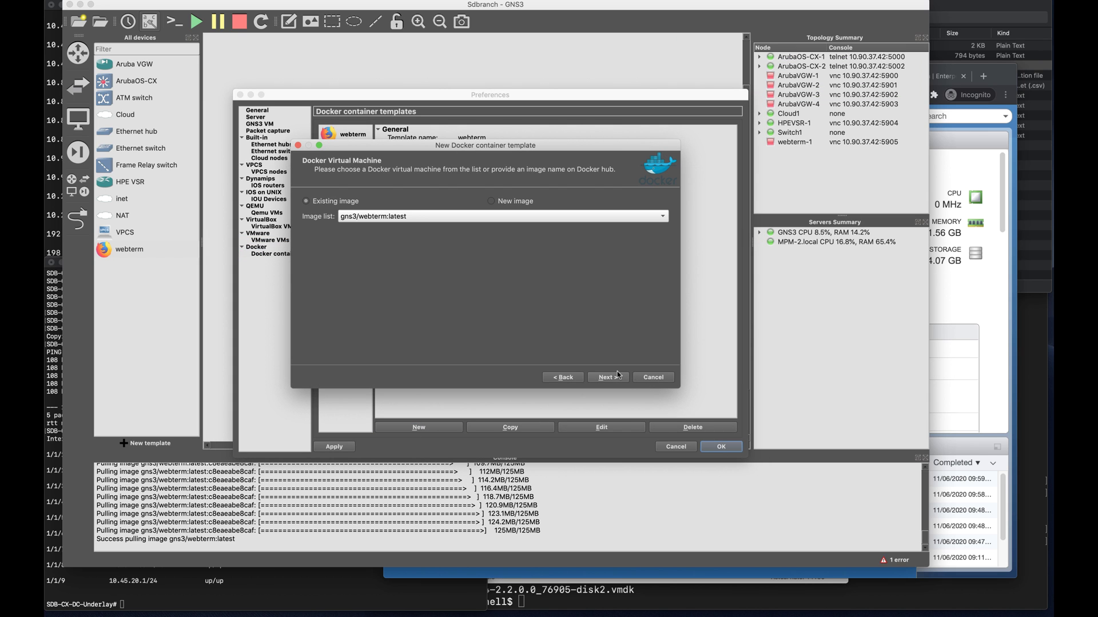
left_click(514, 202)
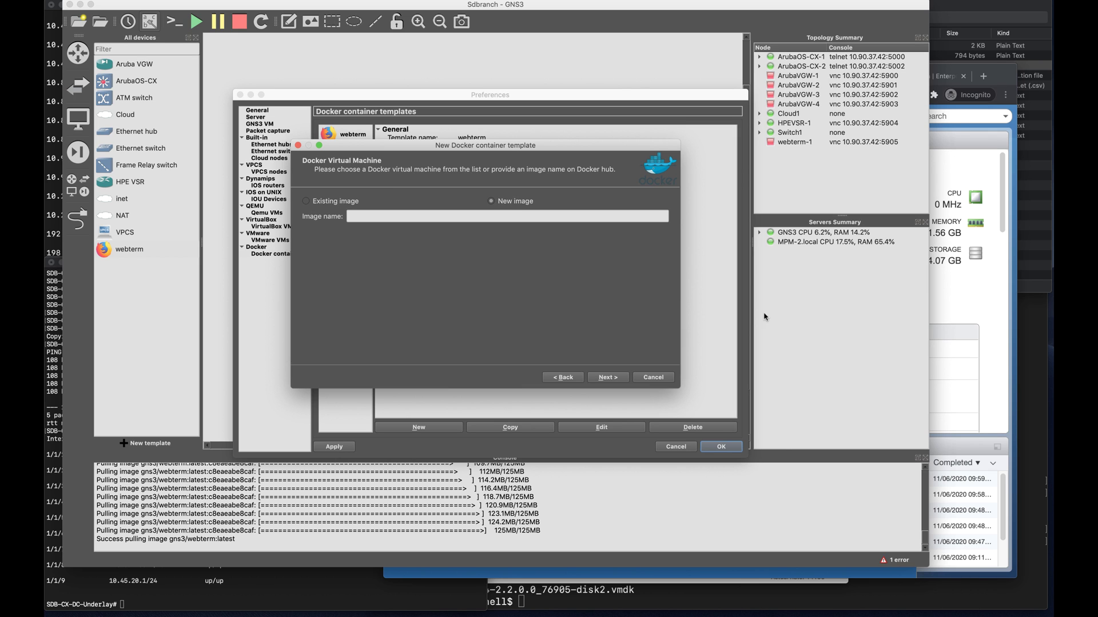
Step: Copy the ajnouri/nginx image name from Docker Hub into the image field
left_click(953, 322)
left_click(853, 77)
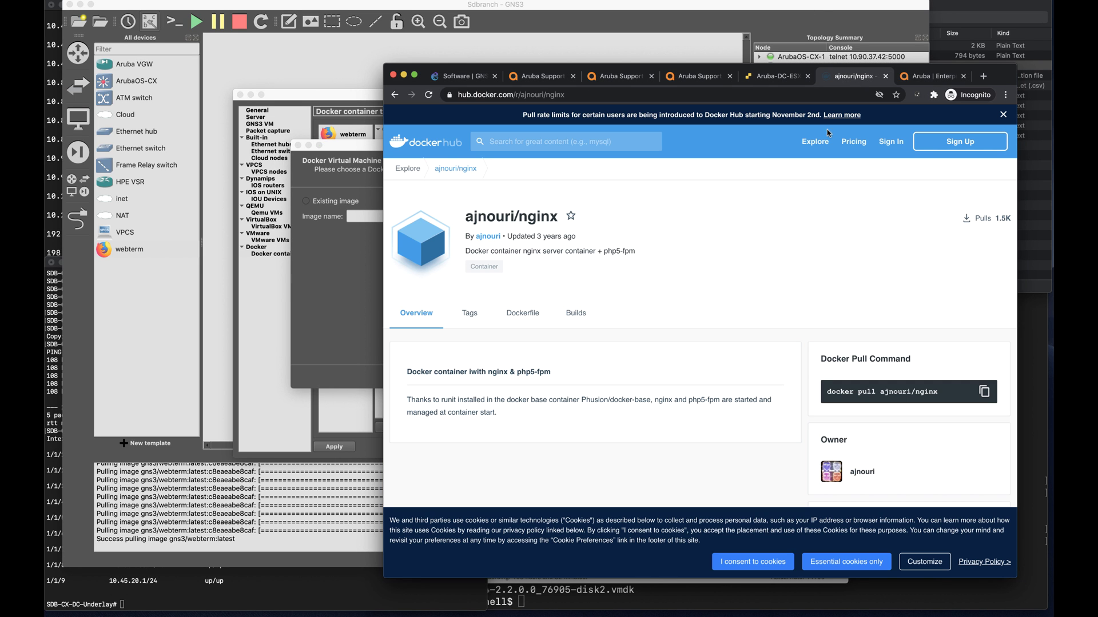
left_click_drag(558, 217, 468, 221)
key("super+c")
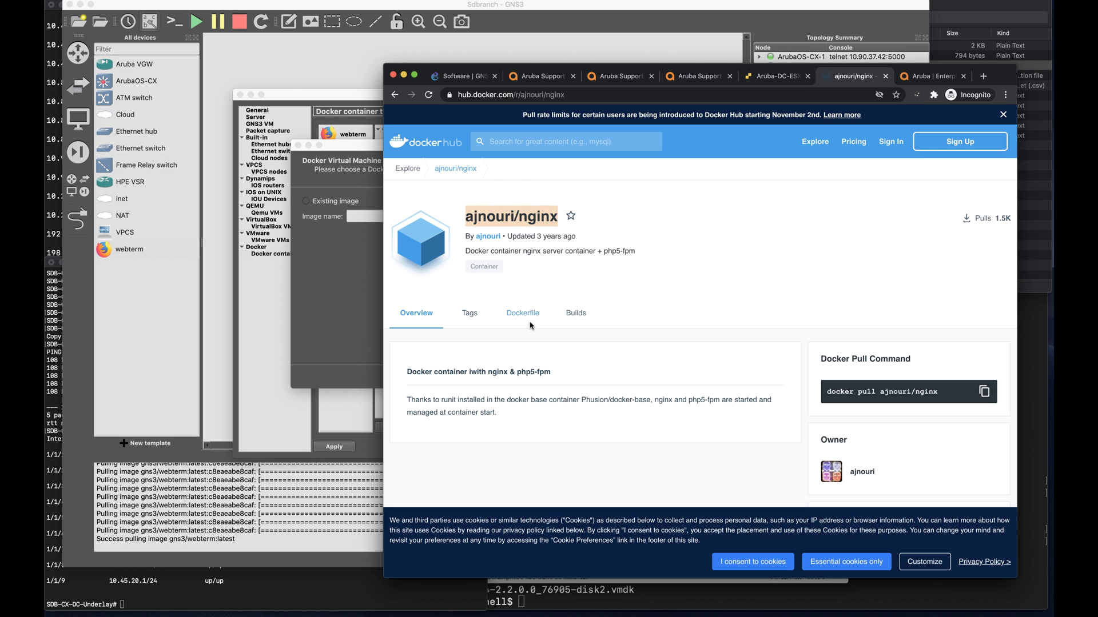
left_click(357, 323)
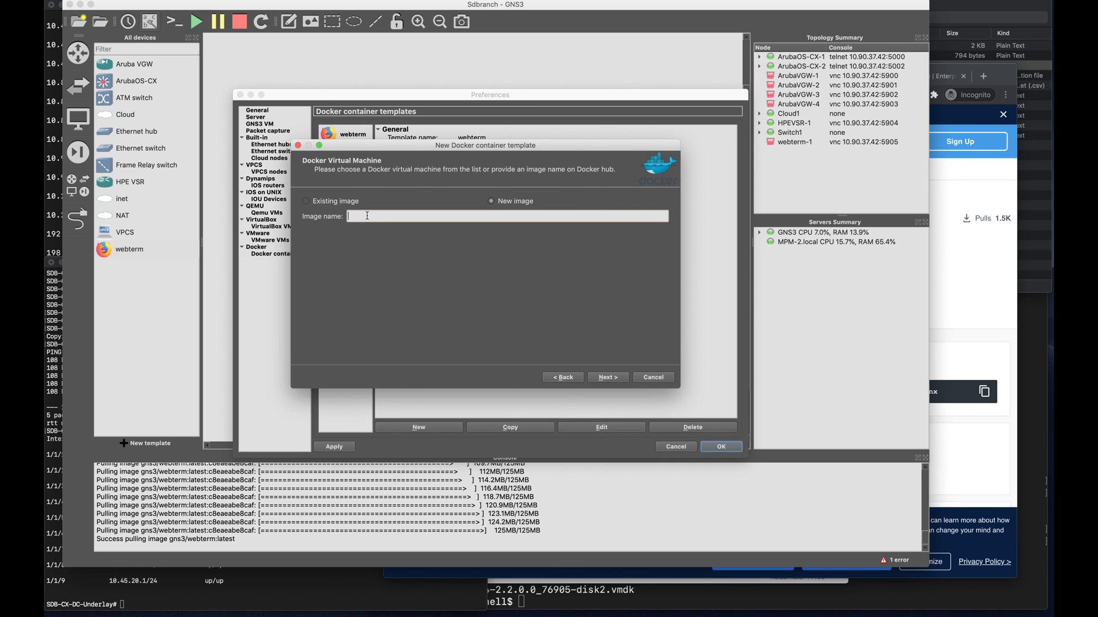
left_click(380, 218)
key("super+v")
Step: Name the container Webserver, keep the telnet console default, and save the template
left_click(598, 381)
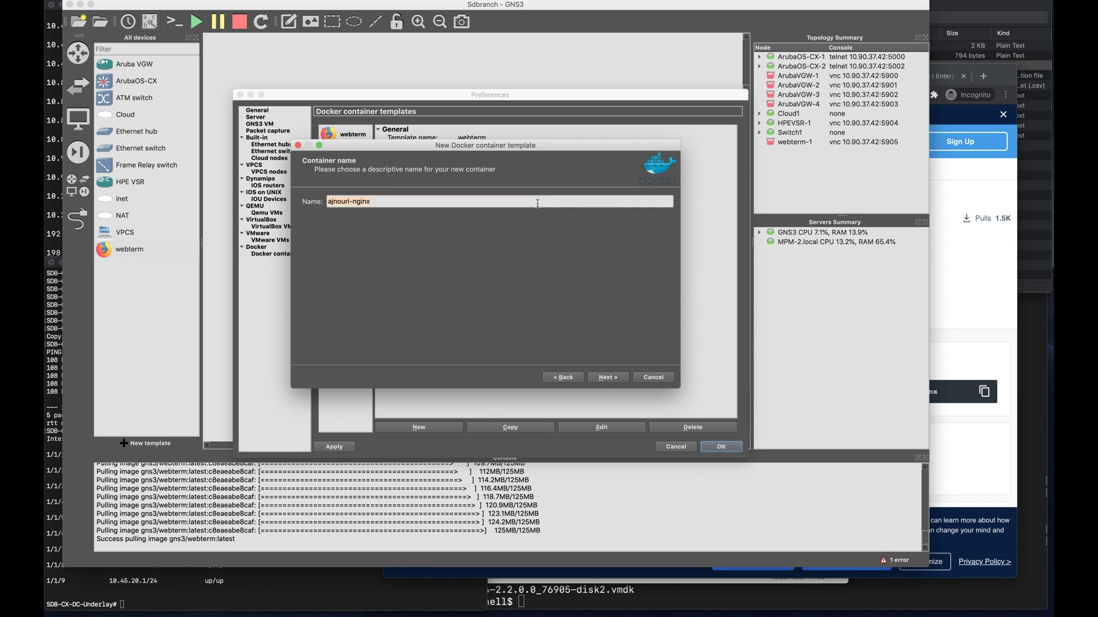
type("Webserver")
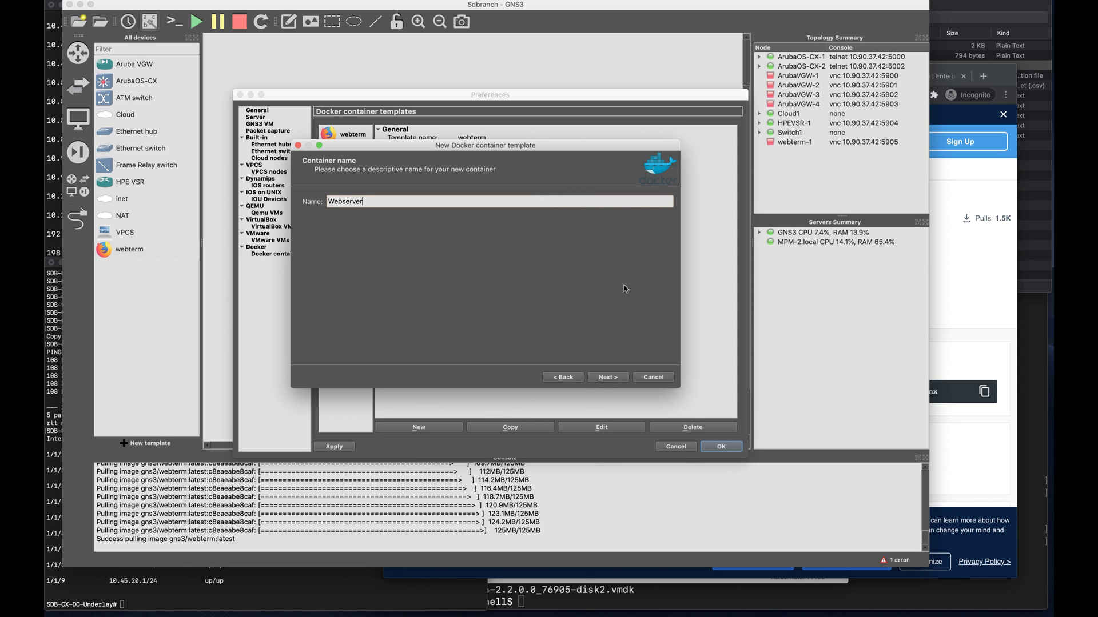
left_click(607, 378)
left_click(607, 377)
left_click(607, 377)
left_click(607, 378)
left_click(607, 378)
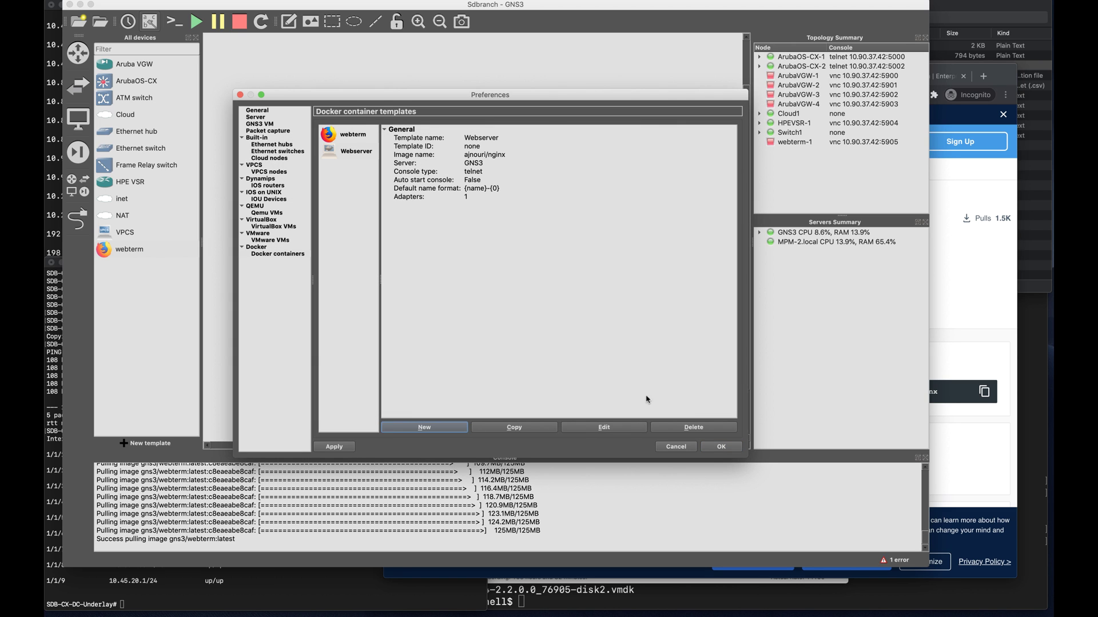
left_click(713, 449)
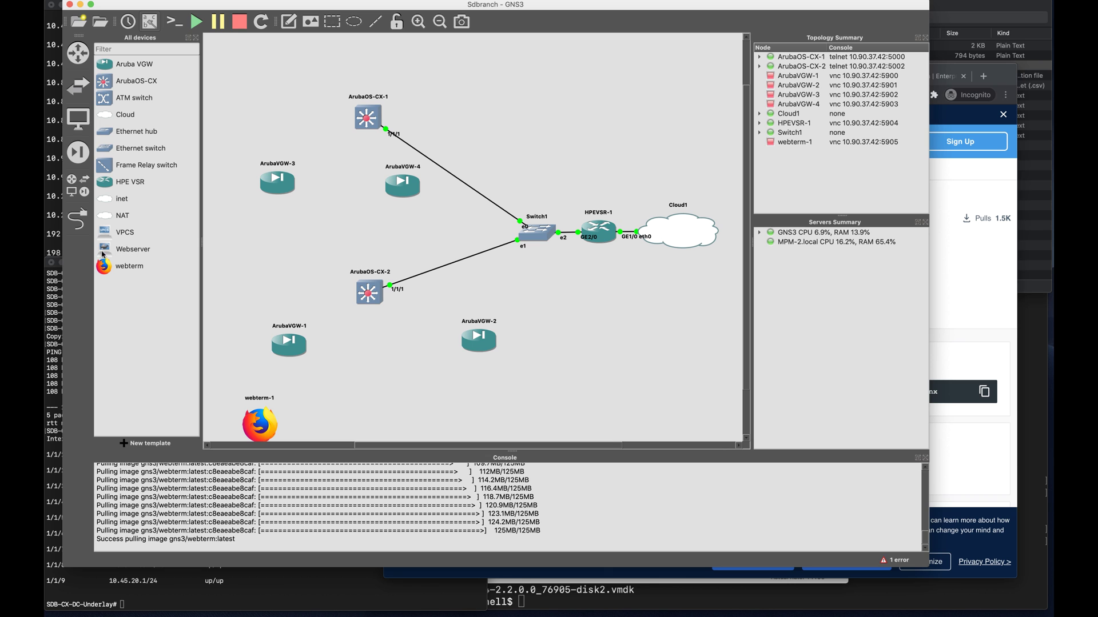
Step: Add a Webserver node at the top and a second webterm aligned beside webterm-1
left_click_drag(103, 254, 294, 110)
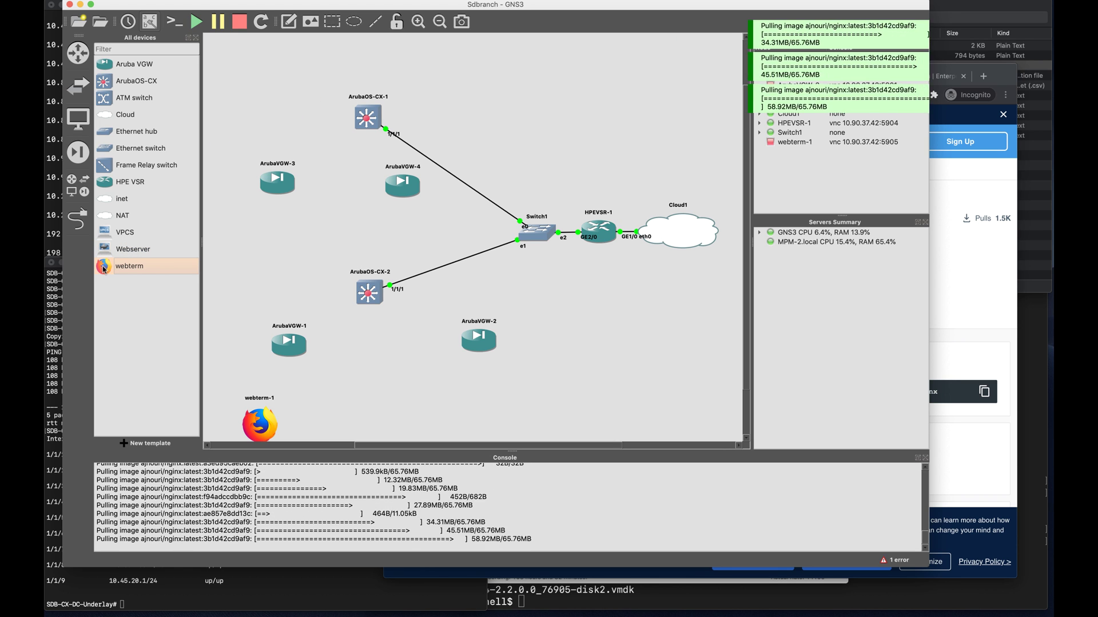
left_click_drag(103, 270, 332, 456)
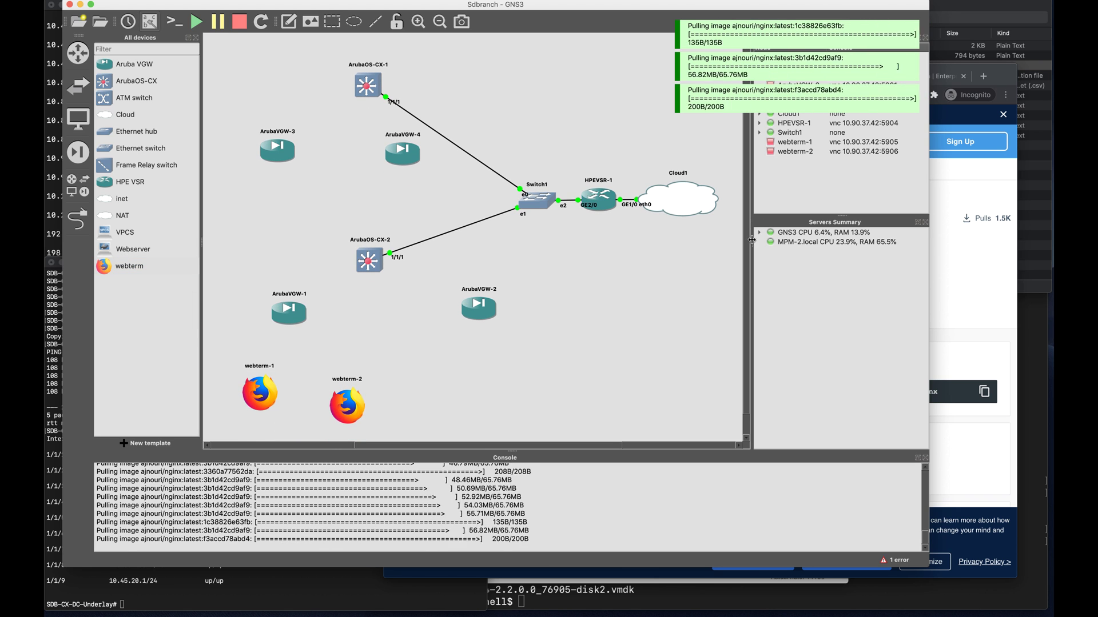
left_click_drag(259, 397, 242, 398)
left_click_drag(349, 407, 345, 389)
left_click(247, 393)
Step: Uncomment webterm-1's 'auto eth0' and 'iface eth0 inet dhcp' lines and save
right_click(242, 393)
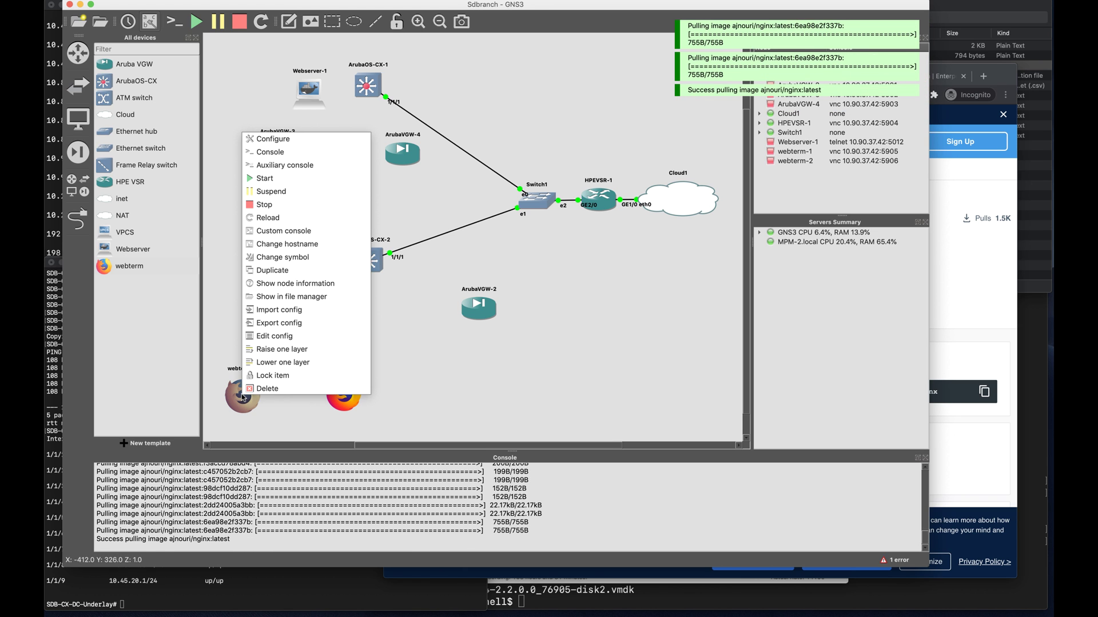
left_click(263, 140)
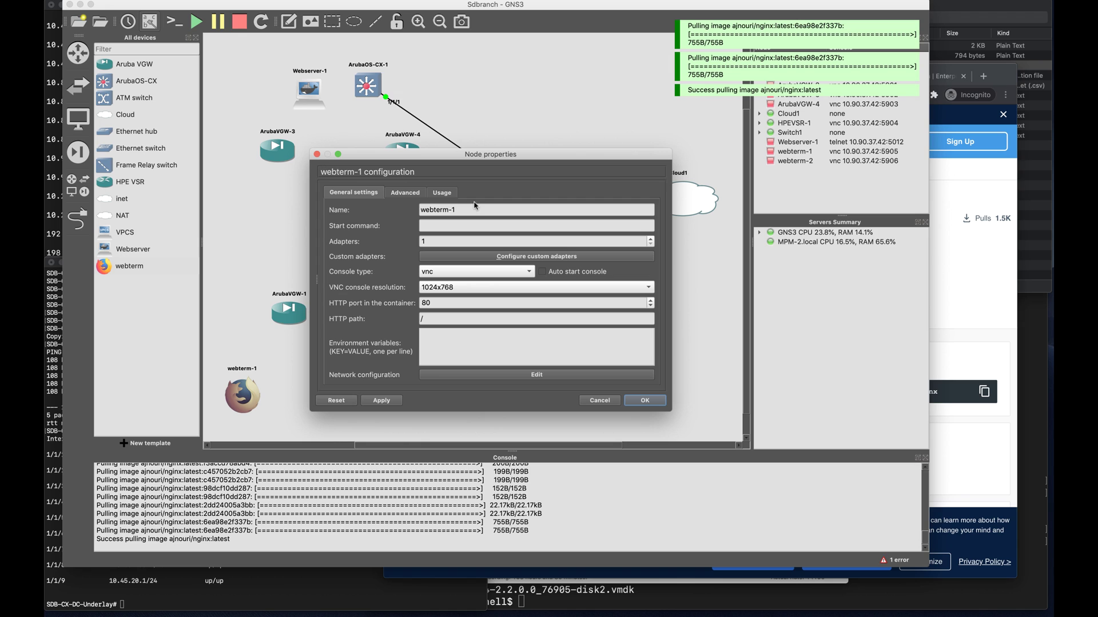
key("BackSpace")
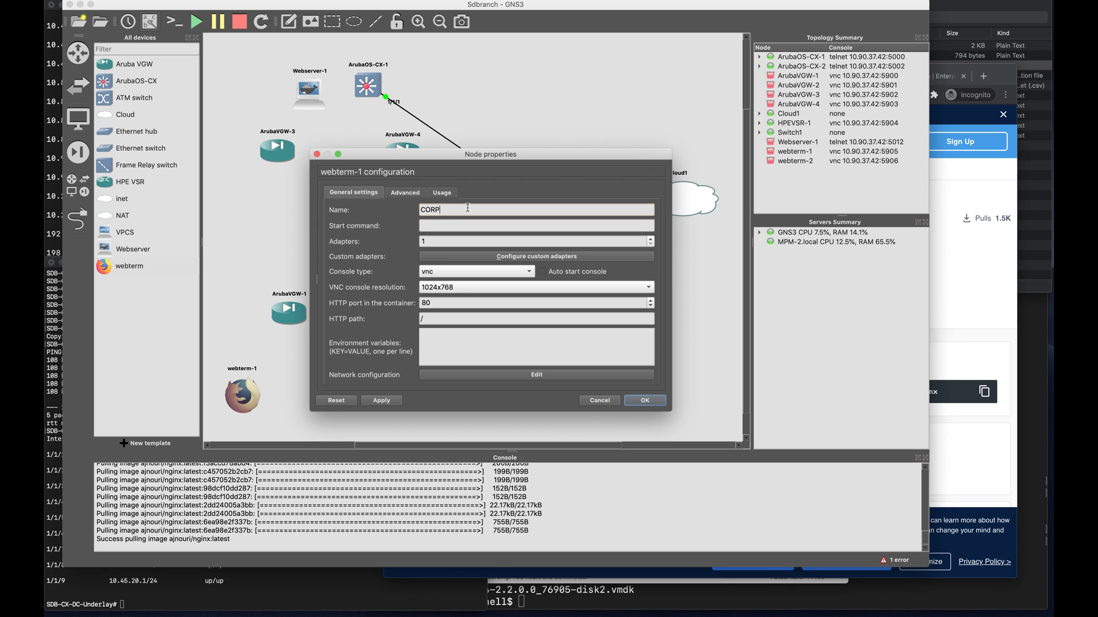
left_click(598, 374)
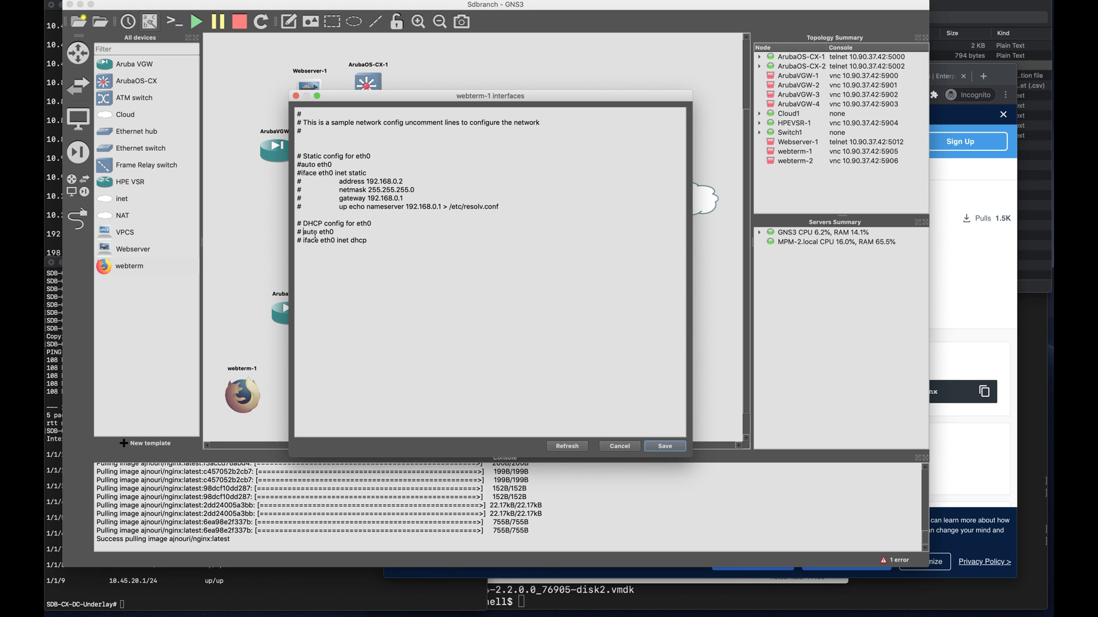
key("BackSpace")
key("BackSpace")
key("Down")
key("Delete")
key("Delete")
left_click(663, 447)
Step: Apply webterm-1's settings and rename the second webterm node to BYOD
left_click(643, 407)
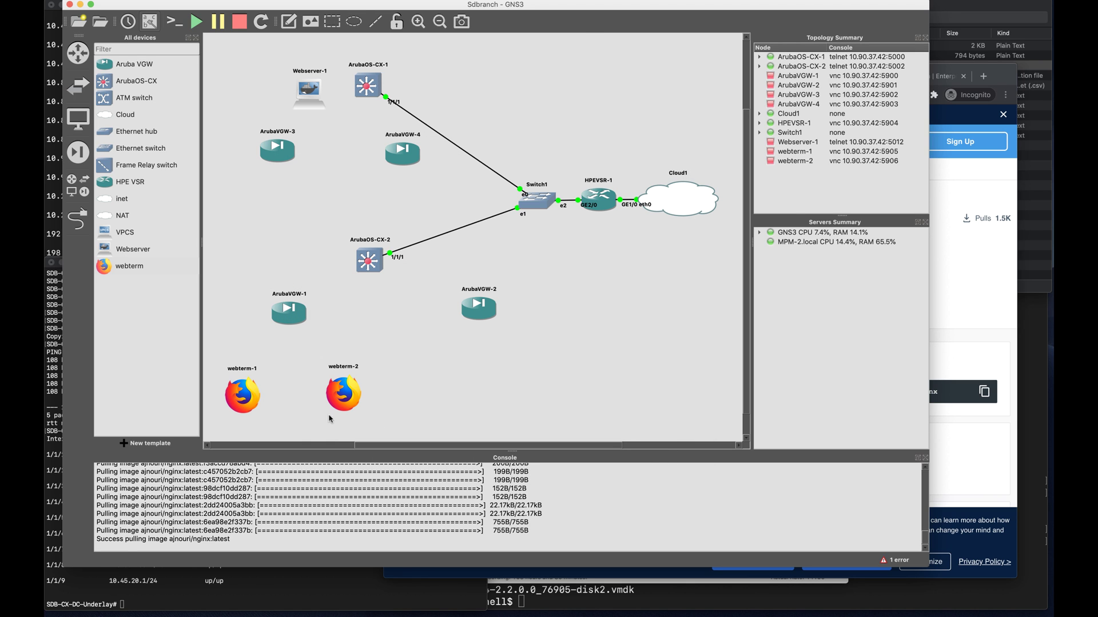
right_click(344, 393)
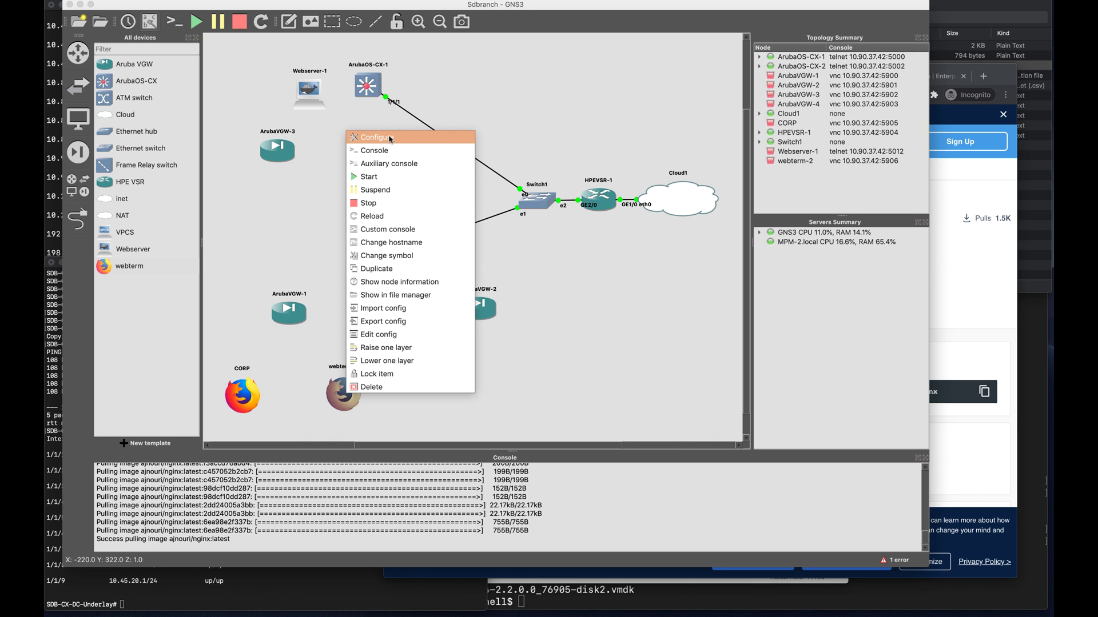
left_click(390, 139)
type("BYOD")
Step: Uncomment BYOD's eth0 DHCP lines, save, and line BYOD up level with CORP
left_click(468, 376)
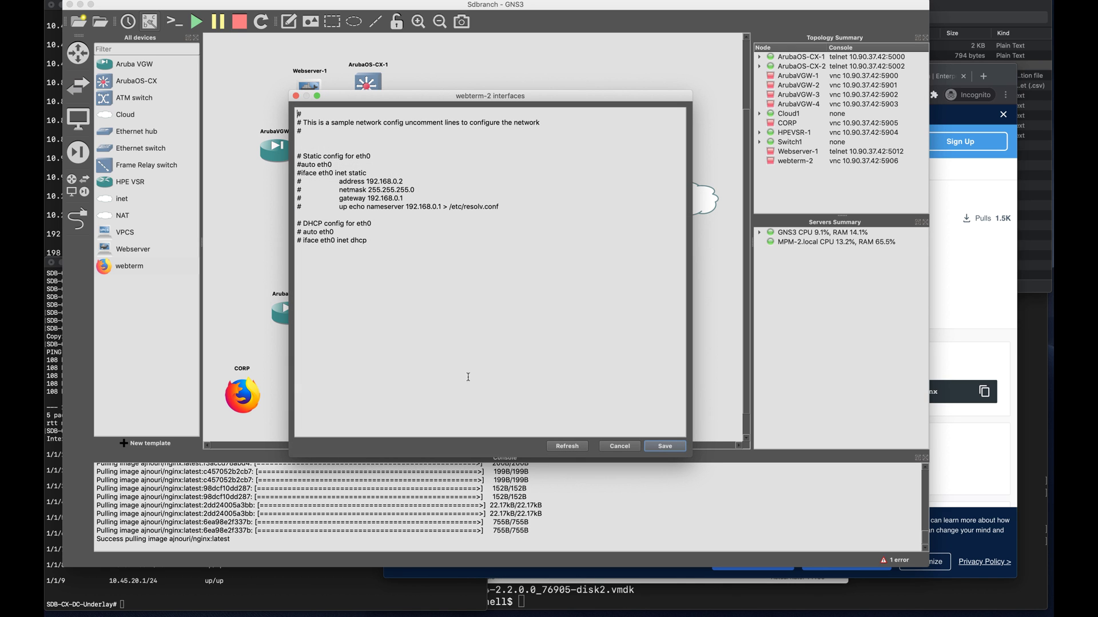
left_click(303, 231)
key("BackSpace")
key("BackSpace")
key("Down")
key("Delete")
key("Delete")
left_click(665, 446)
left_click(638, 402)
left_click_drag(234, 399, 239, 414)
left_click_drag(343, 394, 345, 413)
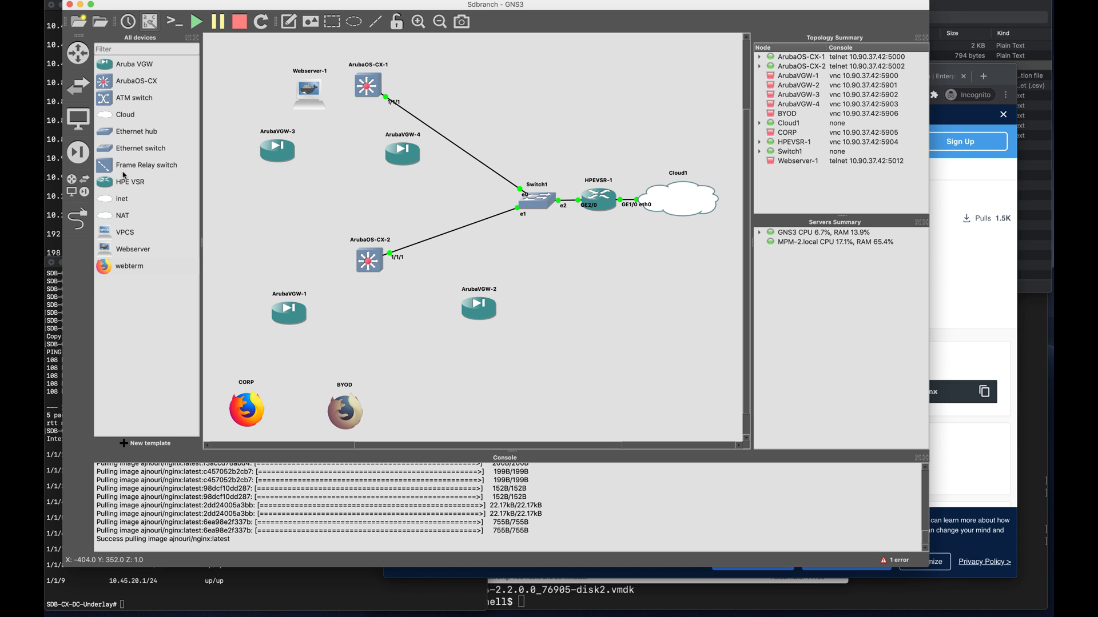
Step: Add an Ethernet switch, Switch2, below ArubaVGW-1 on the GNS3 server
left_click_drag(111, 152, 289, 369)
left_click(491, 279)
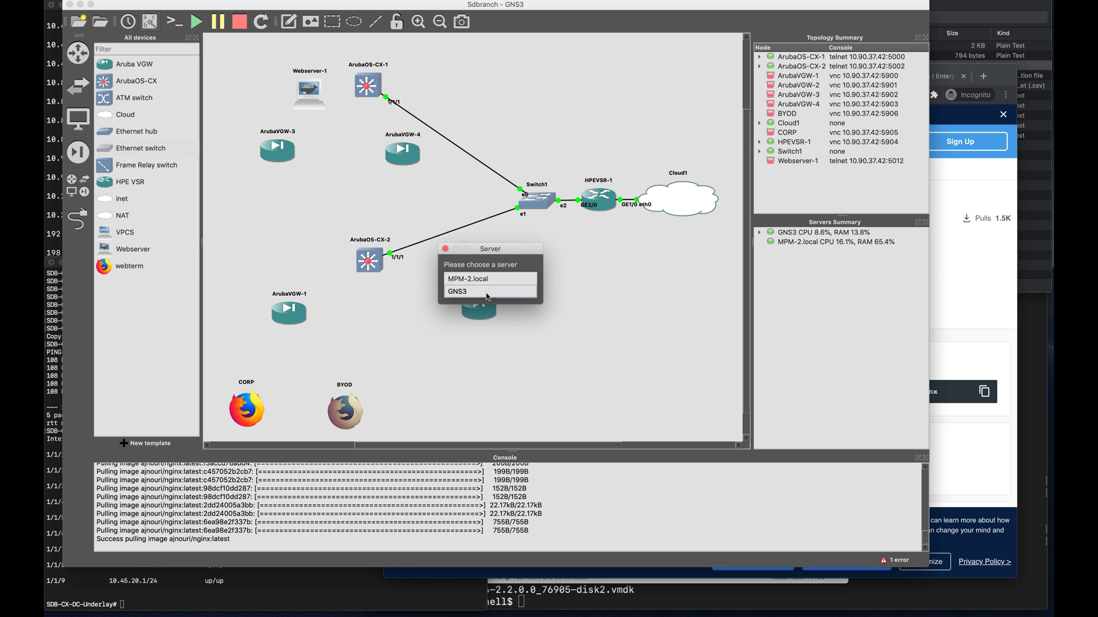
left_click(481, 291)
left_click(506, 292)
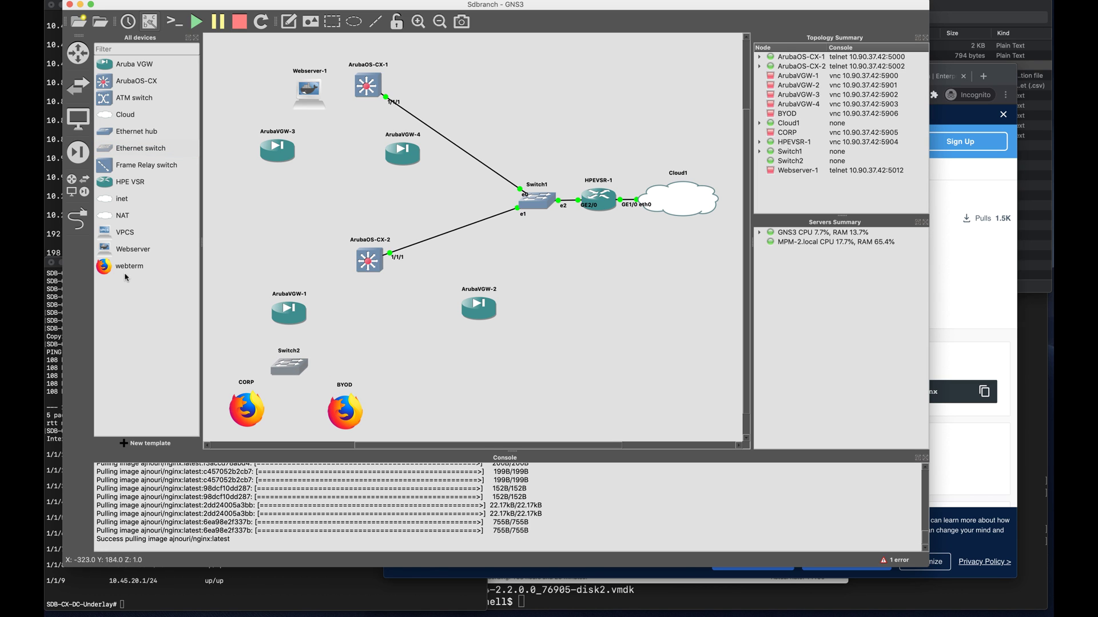
Step: Link ArubaVGW-1 GE0/0/2 to Ethernet0, CORP eth0 to Ethernet1, and BYOD eth0 to Ethernet2
left_click(78, 217)
left_click(285, 320)
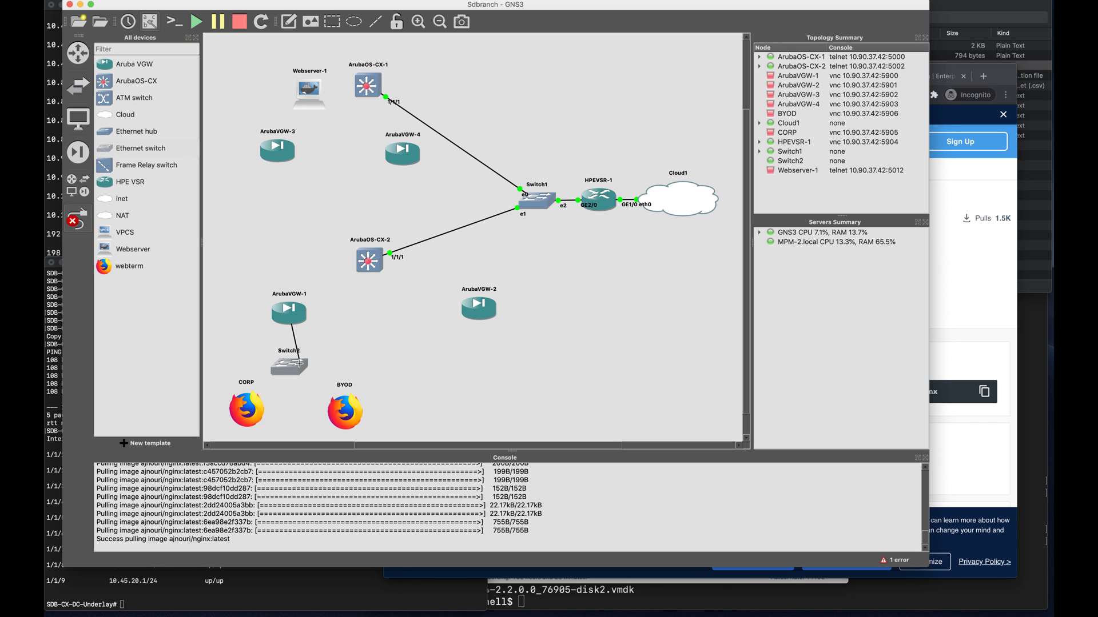
left_click(298, 363)
left_click(303, 375)
left_click(289, 371)
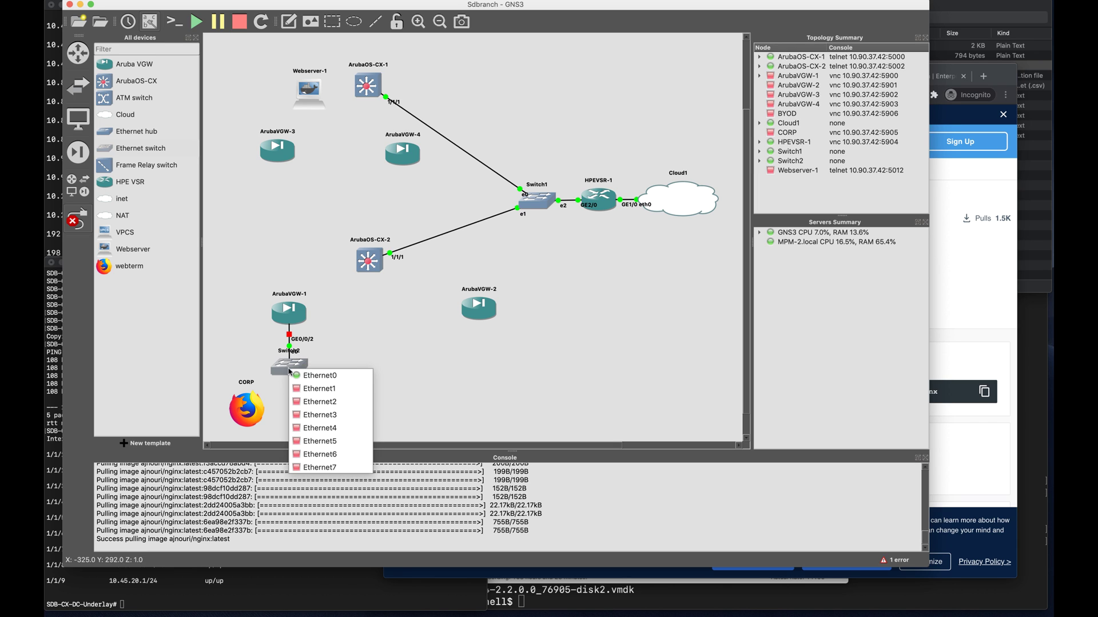
left_click(319, 389)
left_click(252, 413)
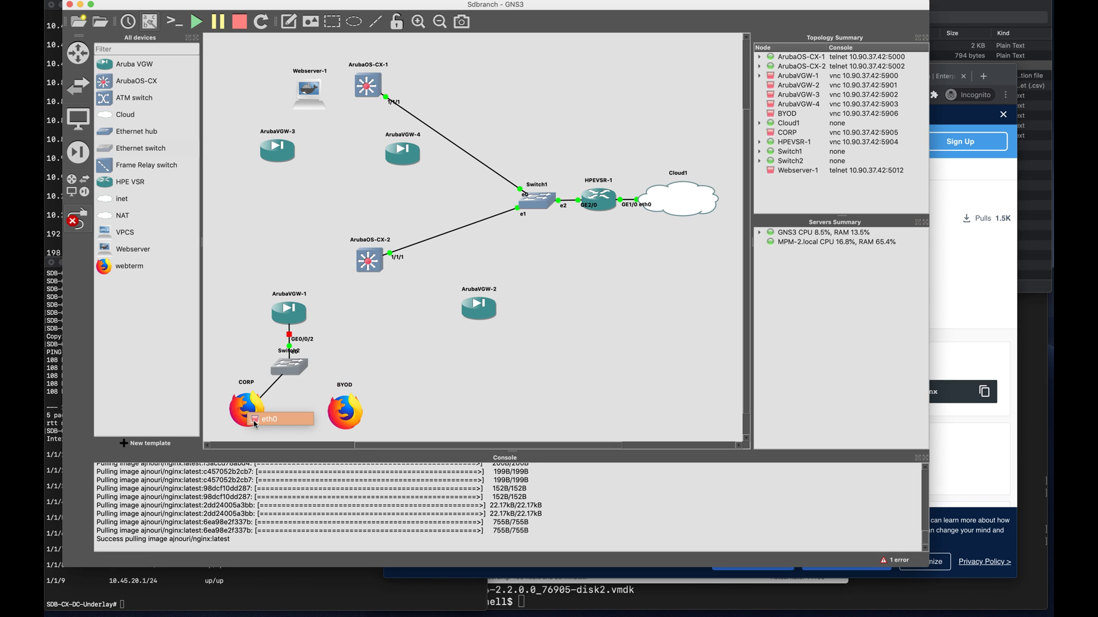
left_click(256, 421)
left_click(281, 371)
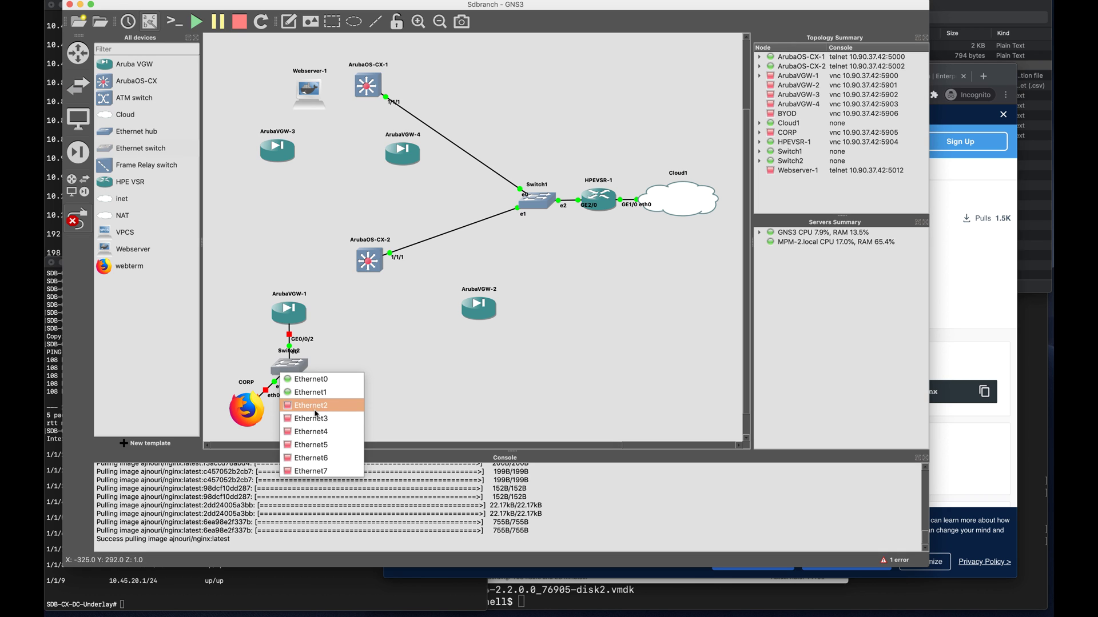
left_click(315, 405)
left_click(348, 410)
left_click(366, 419)
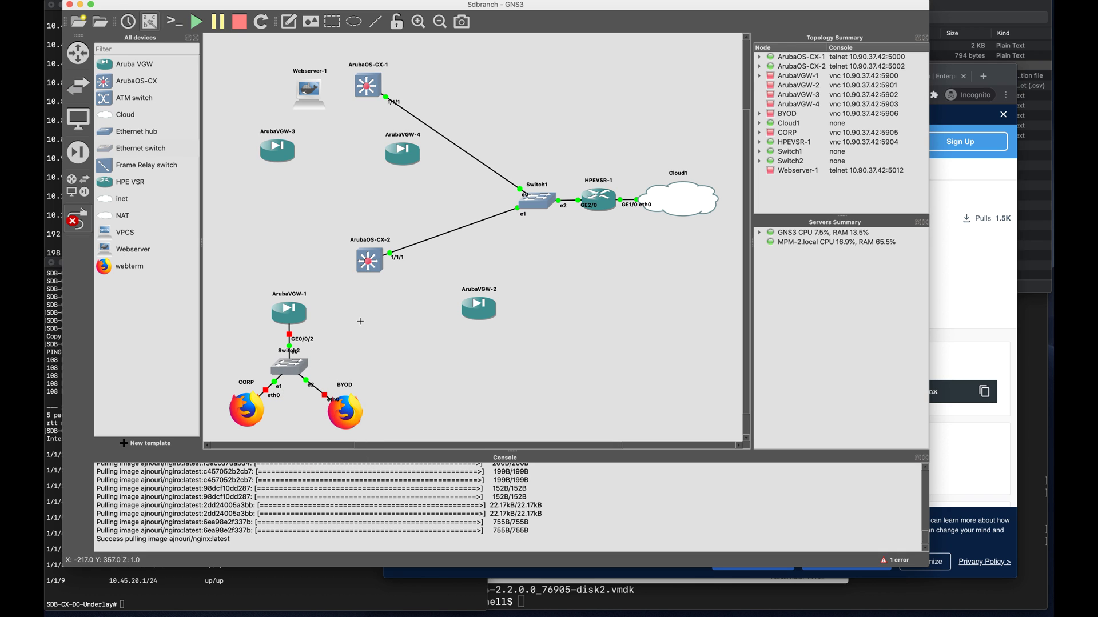
Step: Make Switch2's port 0 a dot1q trunk
right_click(360, 322)
double_click(298, 364)
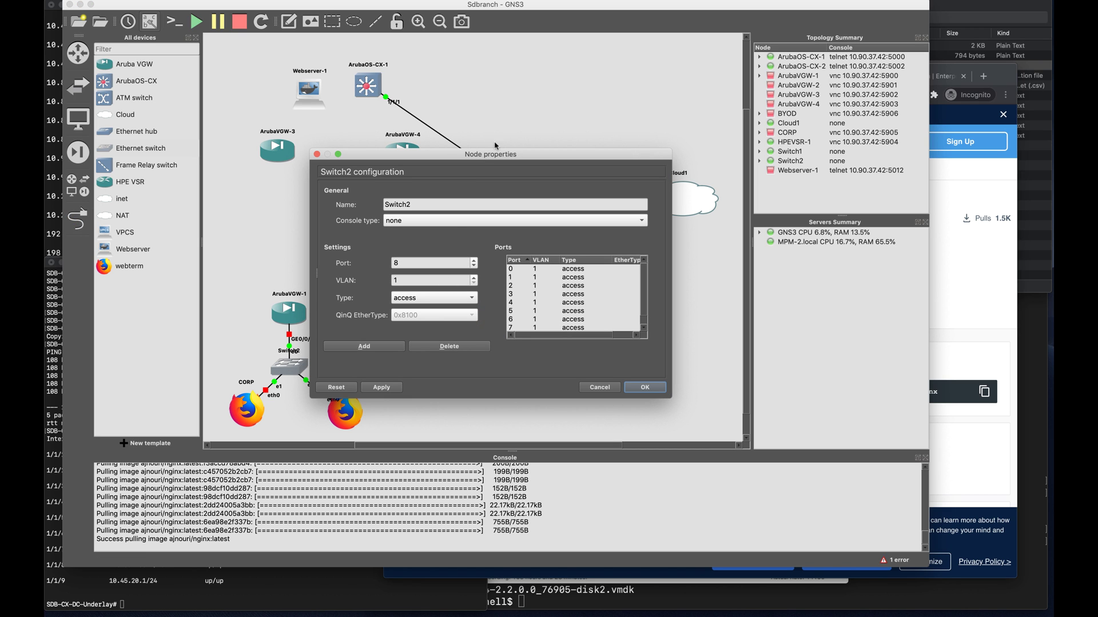
left_click_drag(498, 150, 610, 117)
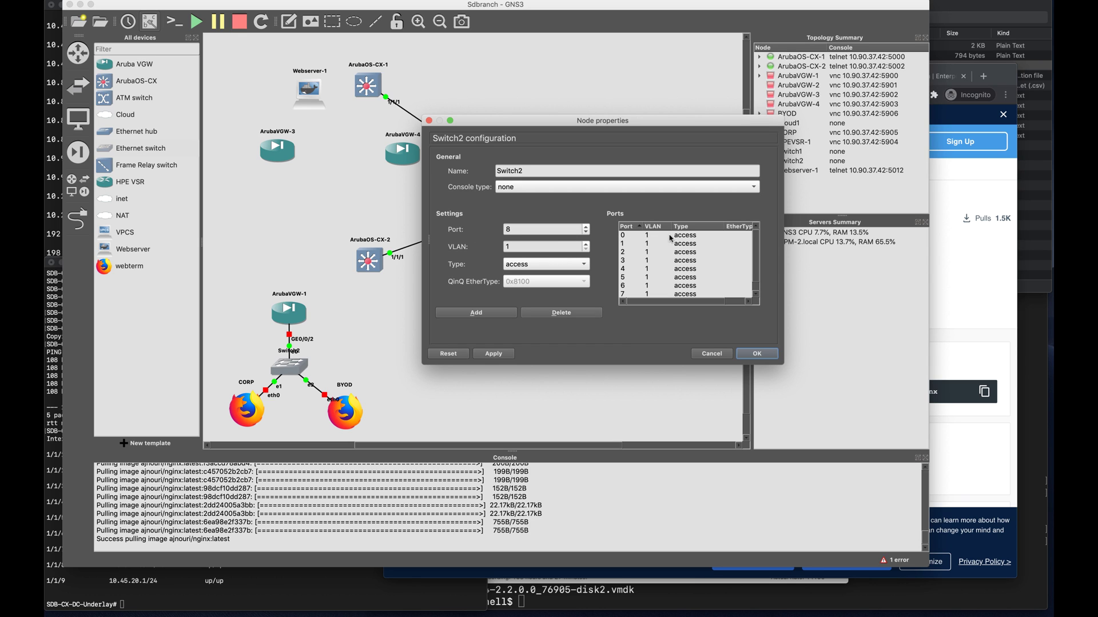
left_click(629, 236)
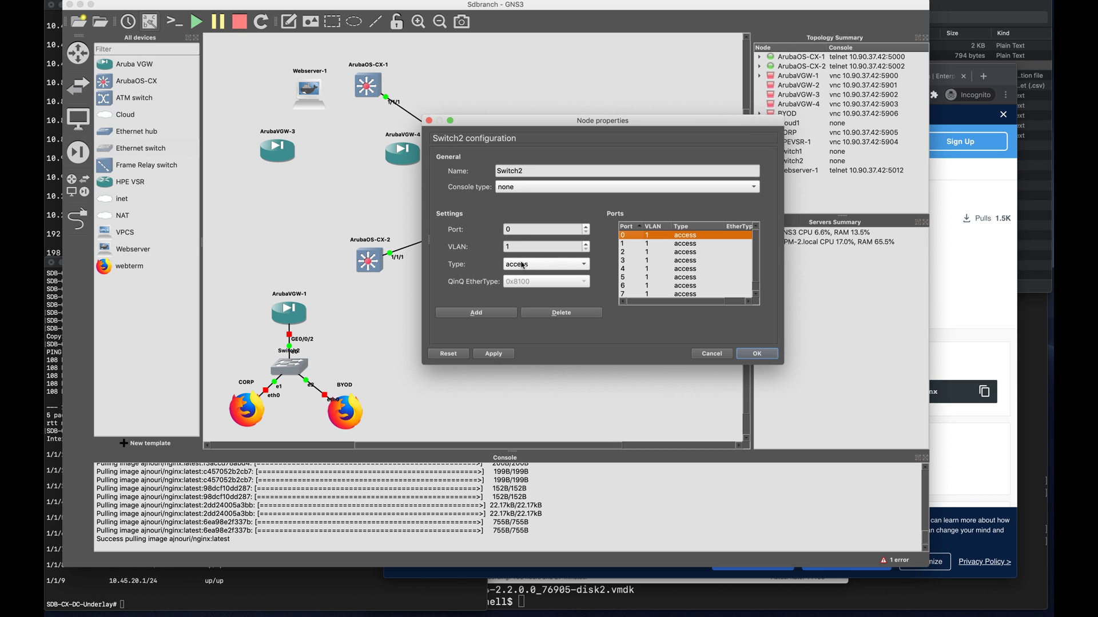
left_click(522, 265)
left_click(522, 280)
left_click(502, 356)
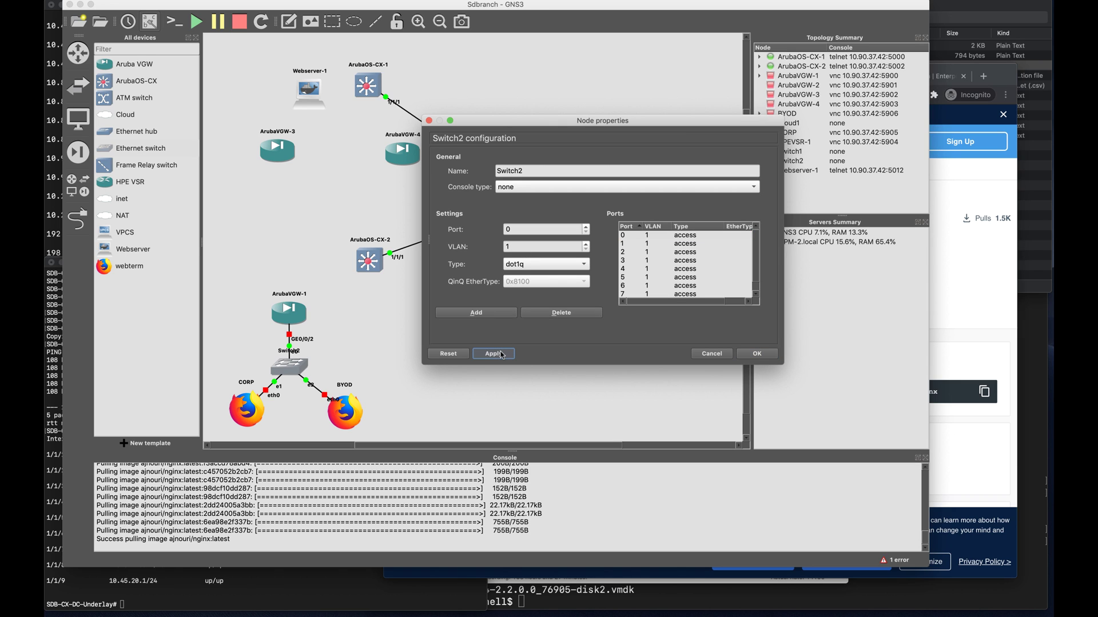
left_click(507, 313)
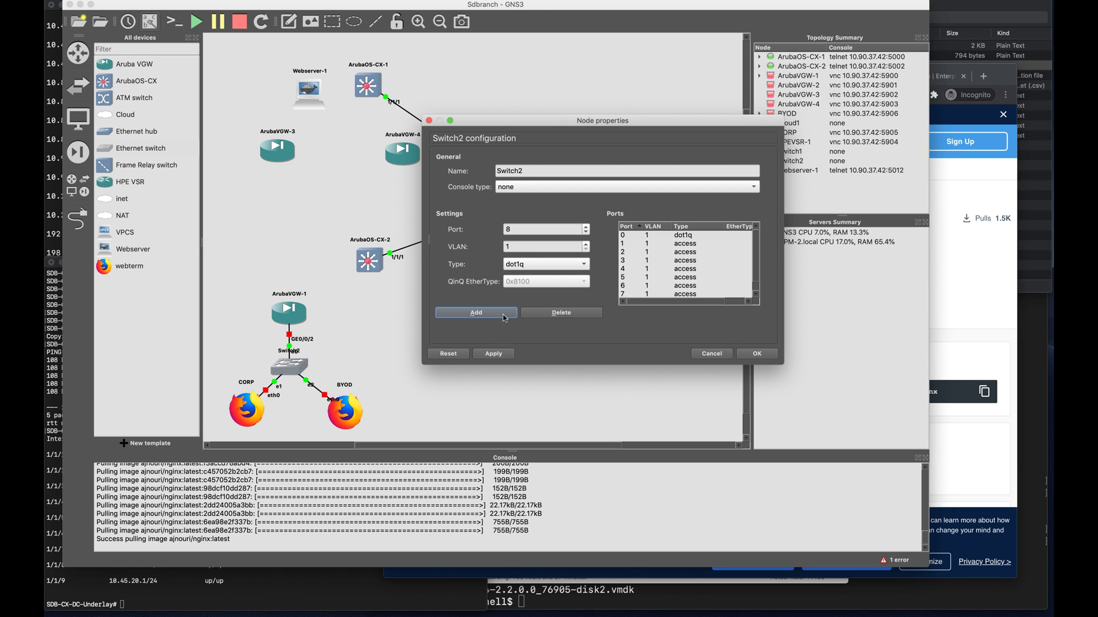
Step: Put Switch2 port 1 in access VLAN 10 and port 2 in VLAN 12, then apply
left_click(657, 244)
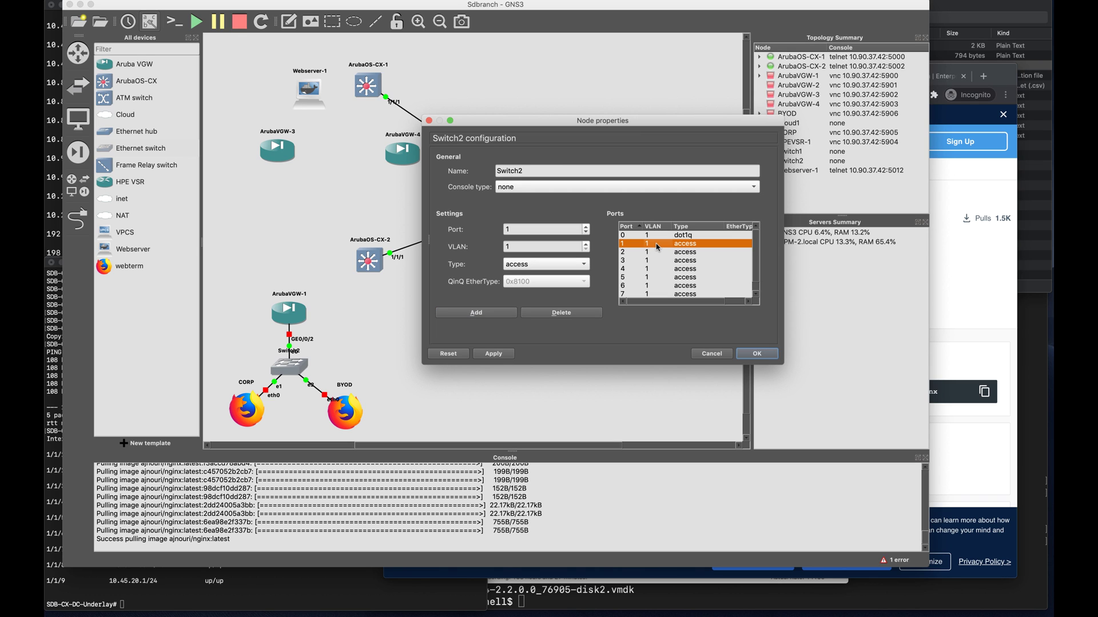
left_click(561, 246)
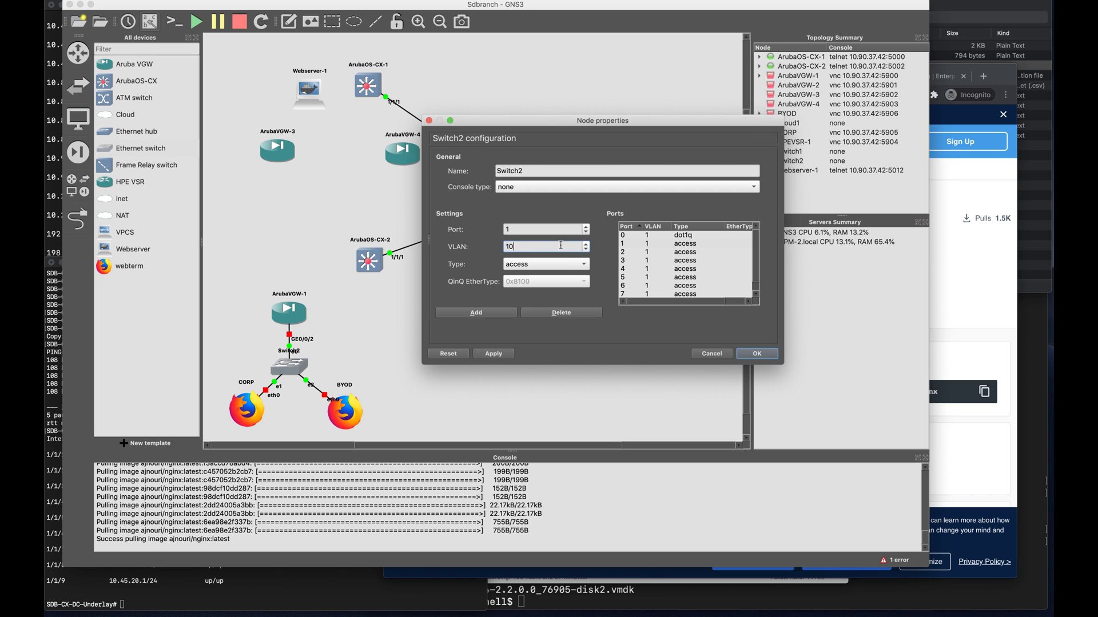
left_click(503, 315)
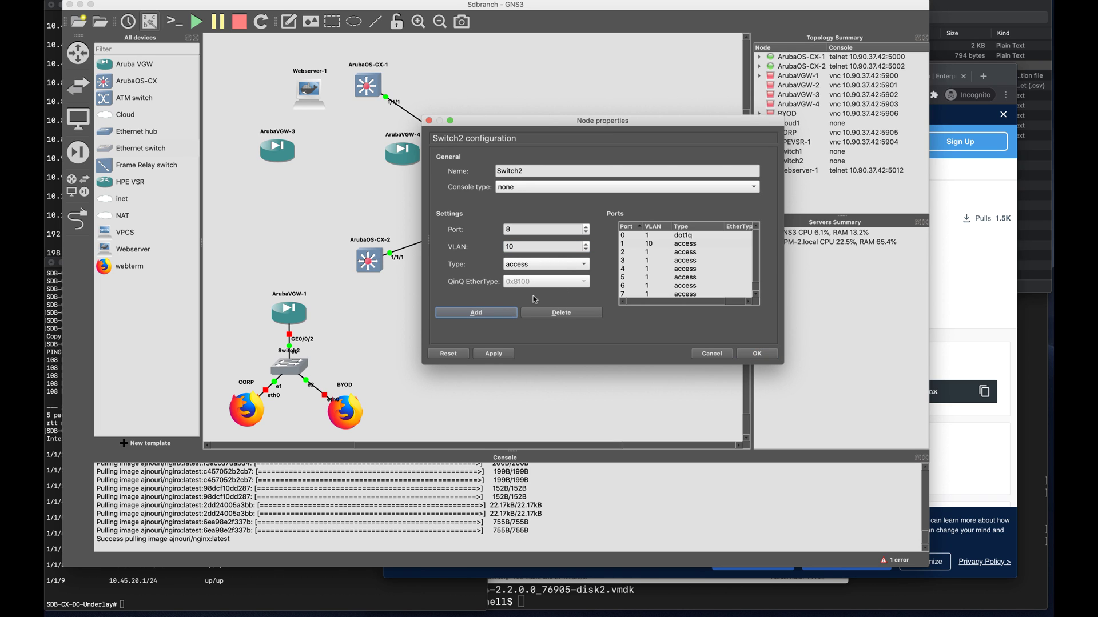
left_click(672, 255)
left_click(520, 247)
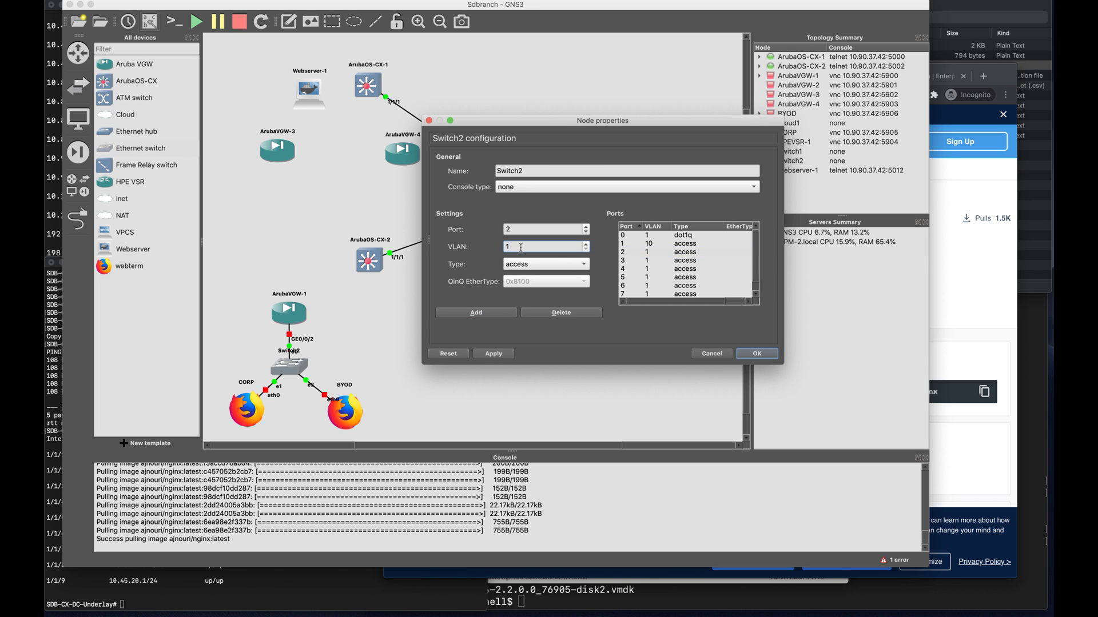
type("2")
left_click(498, 313)
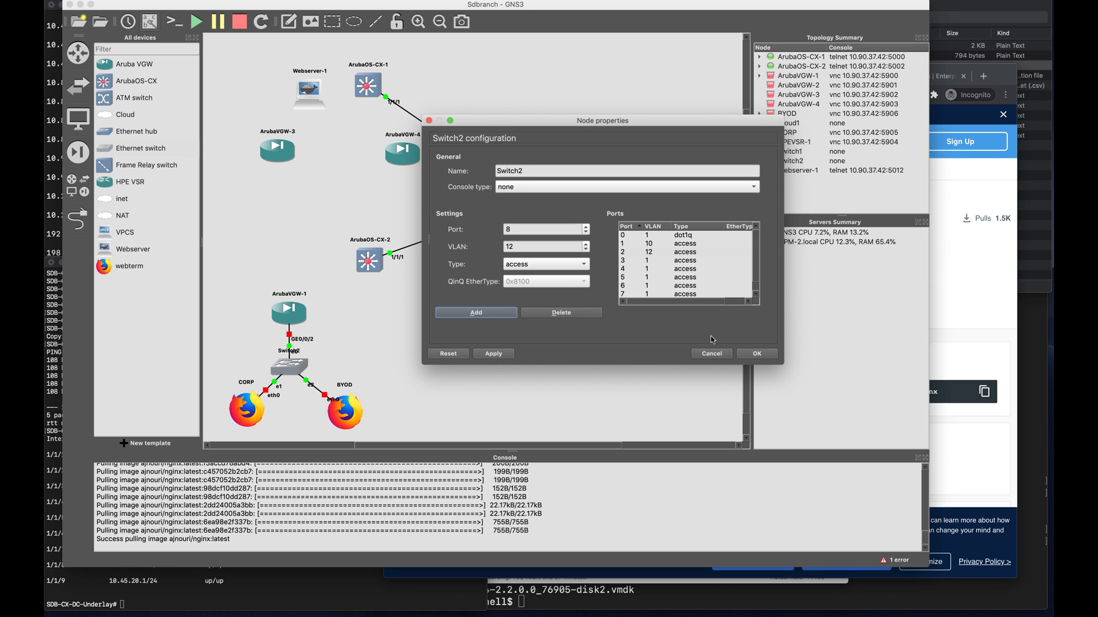
left_click(498, 356)
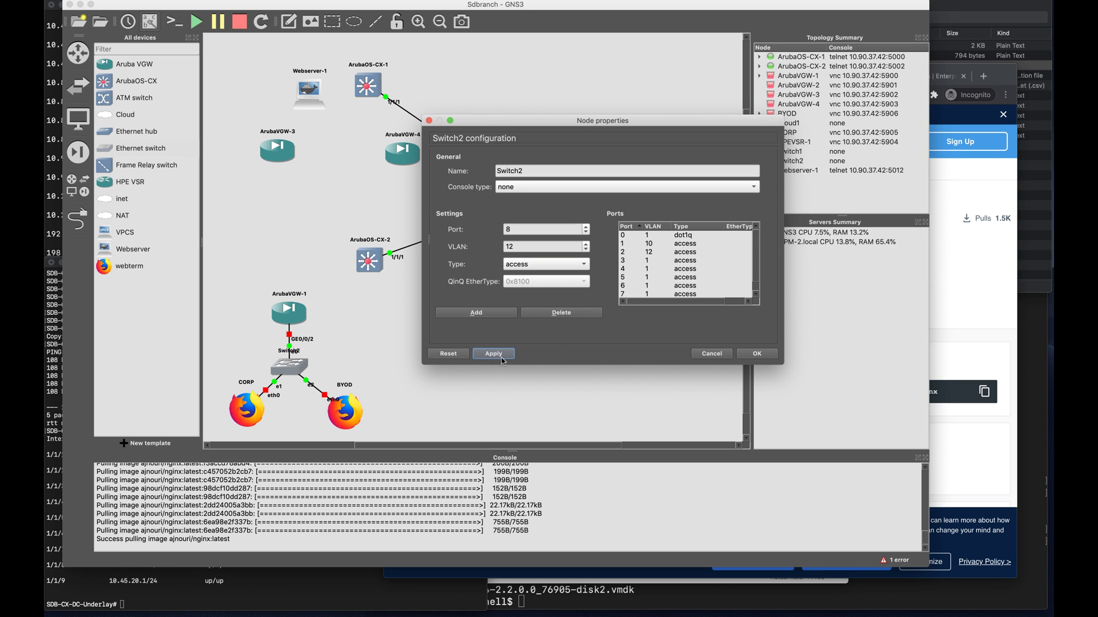
left_click(756, 355)
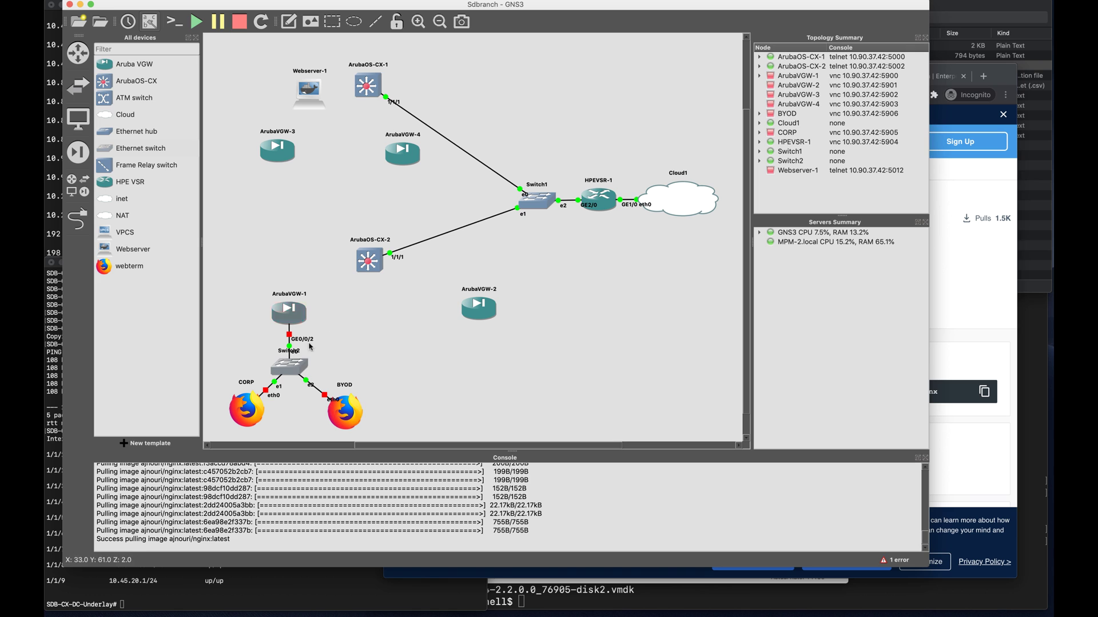
Step: Uncomment Webserver-1's 'iface eth0 inet static' and nameserver lines in its network configuration
left_click_drag(308, 99, 294, 93)
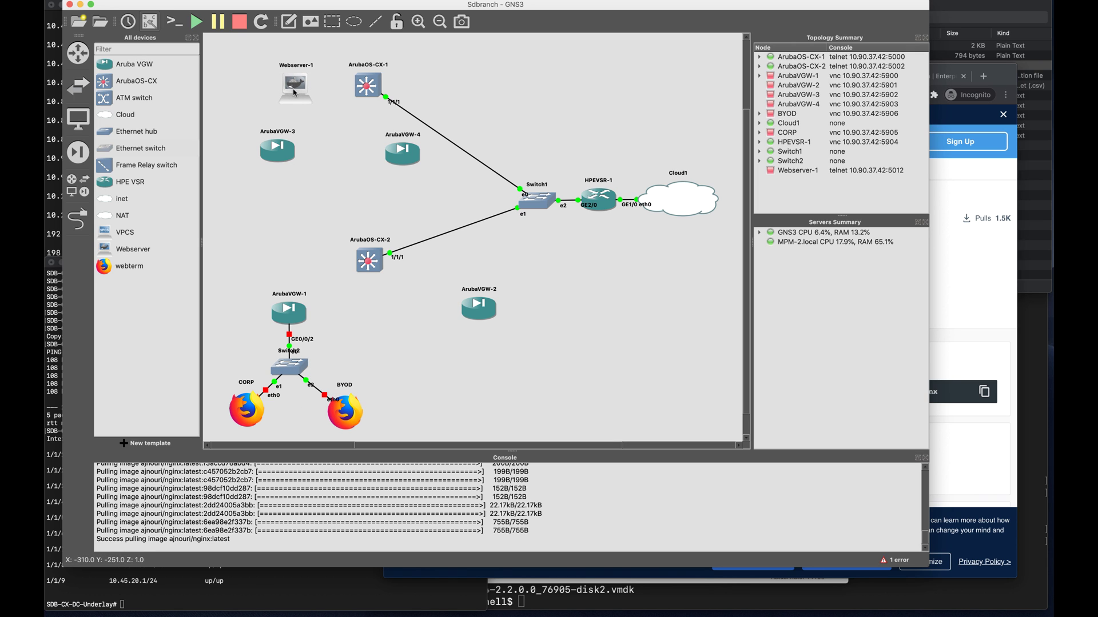
right_click(294, 93)
left_click(311, 97)
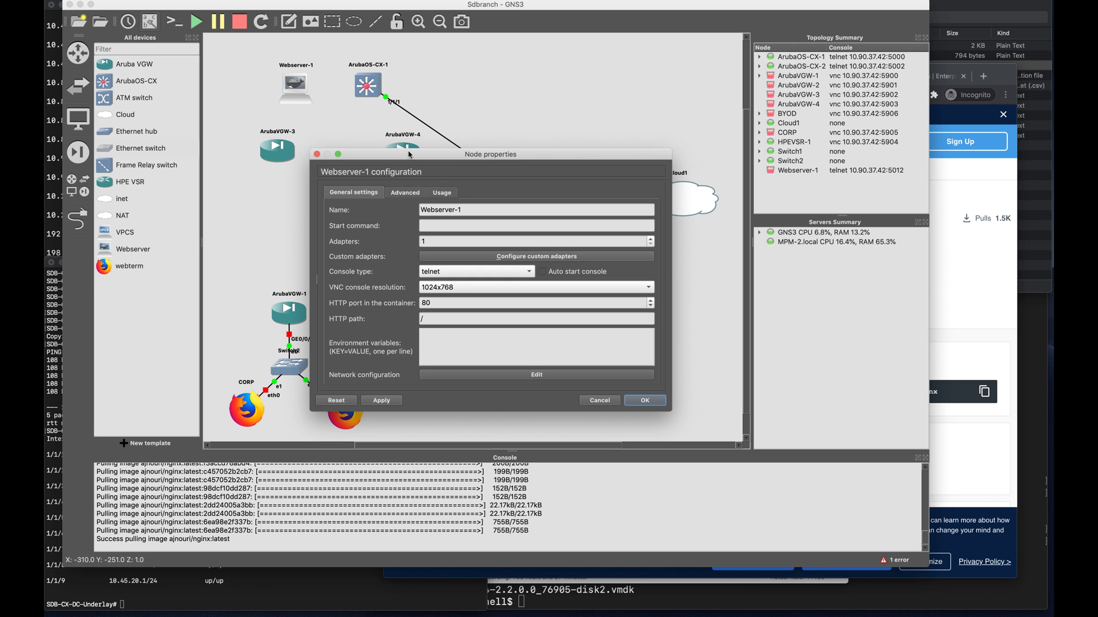
left_click(497, 375)
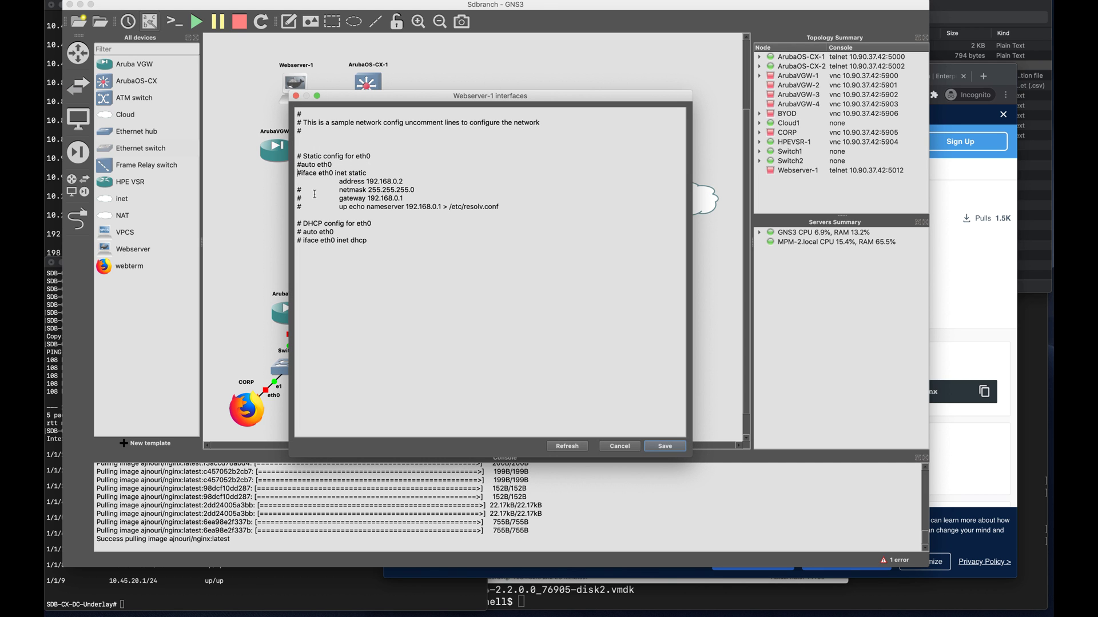
key("Delete")
key("Delete")
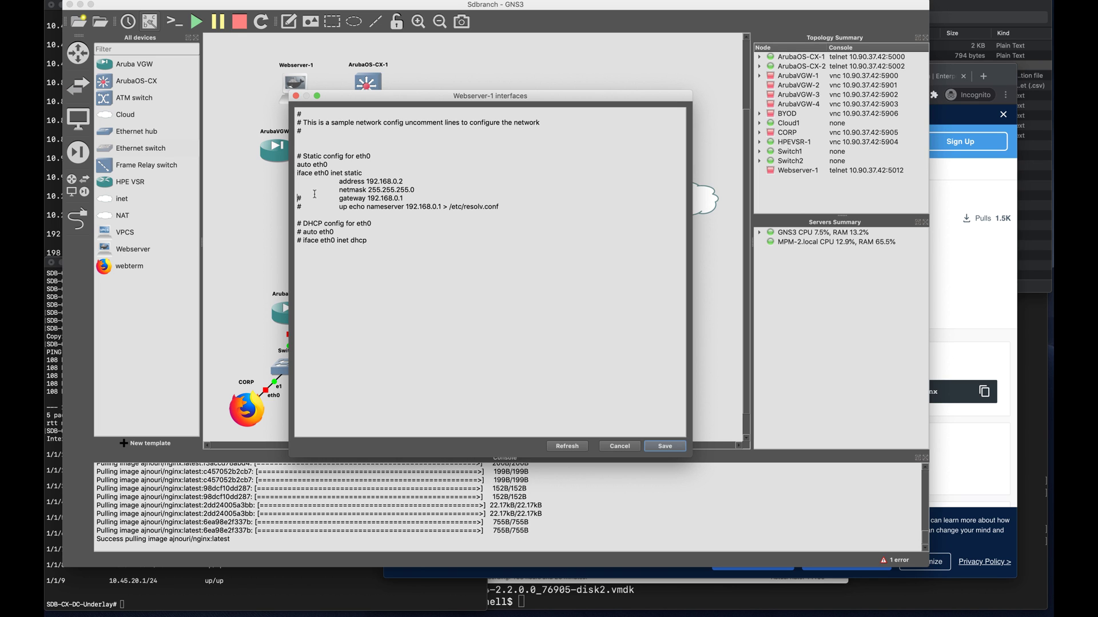
key("Delete")
Step: Run 'show ip int br' on ArubaOS-CX-1 and highlight 1/1/4's address 10.255.255.1
left_click(61, 235)
key("Return")
key("Return")
key("Return")
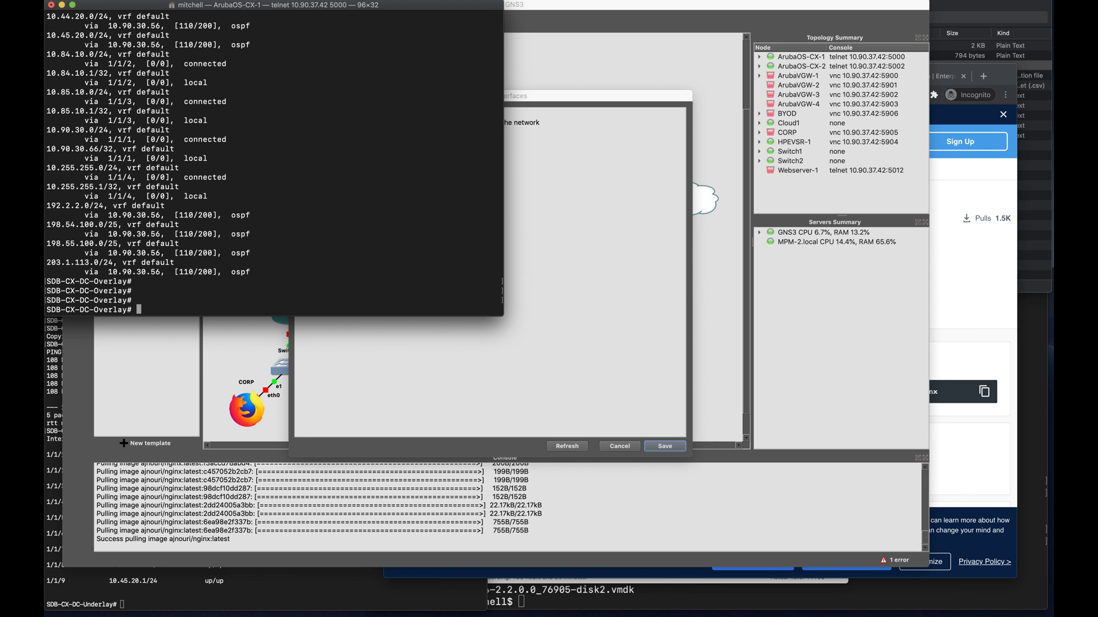
type("show ip int br")
key("Return")
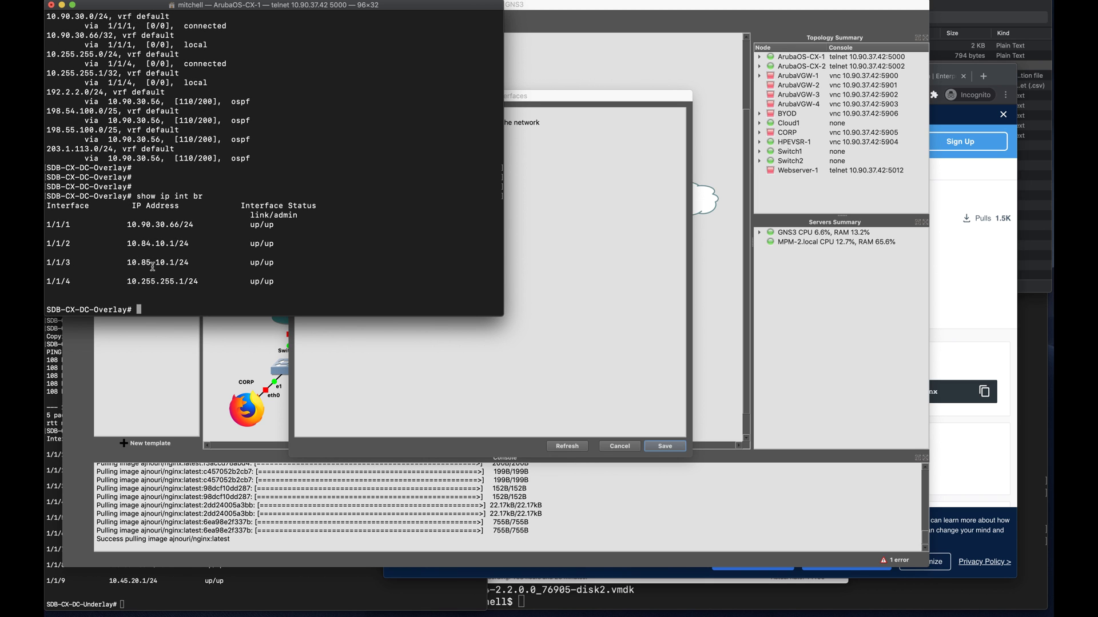
left_click_drag(184, 282, 131, 282)
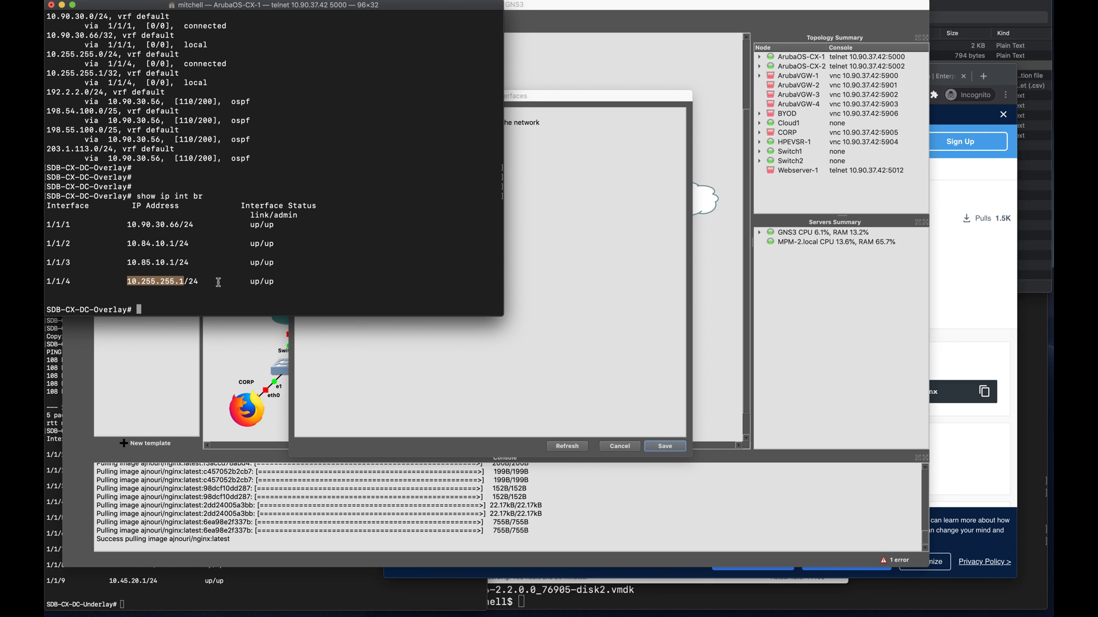
Step: Edit Webserver-1's interfaces config to gateway 10.255.255.1, address 10.255.255.2 and nameserver 1.1.1.1
left_click(522, 197)
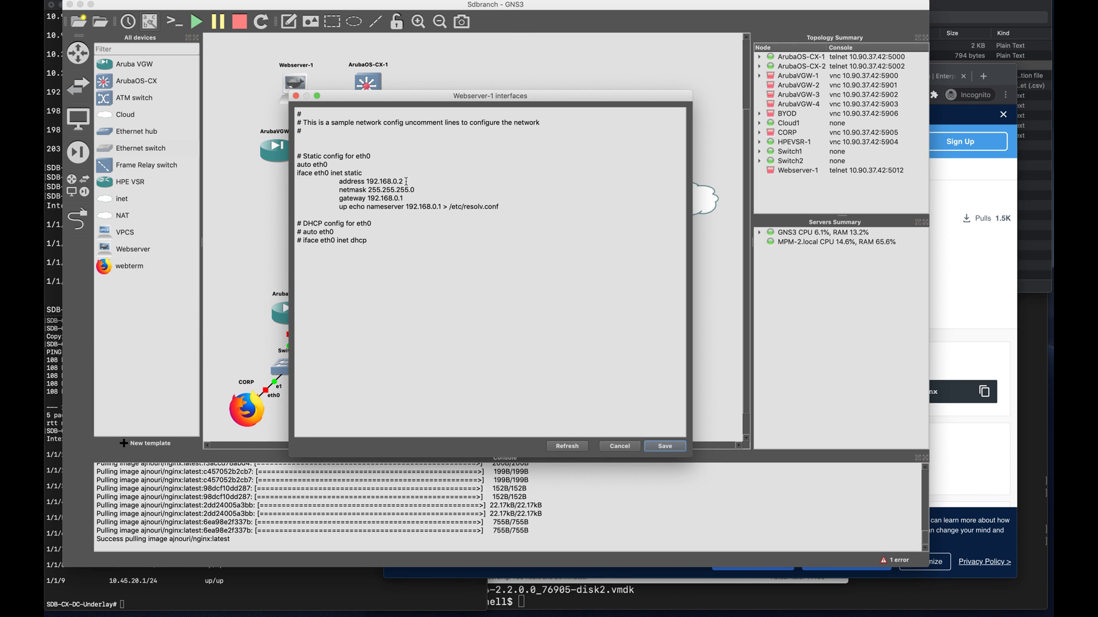
left_click_drag(405, 198, 365, 199)
type("10.255.255.1")
left_click_drag(381, 183, 367, 182)
type("10.255.255.1")
key("BackSpace")
type("2")
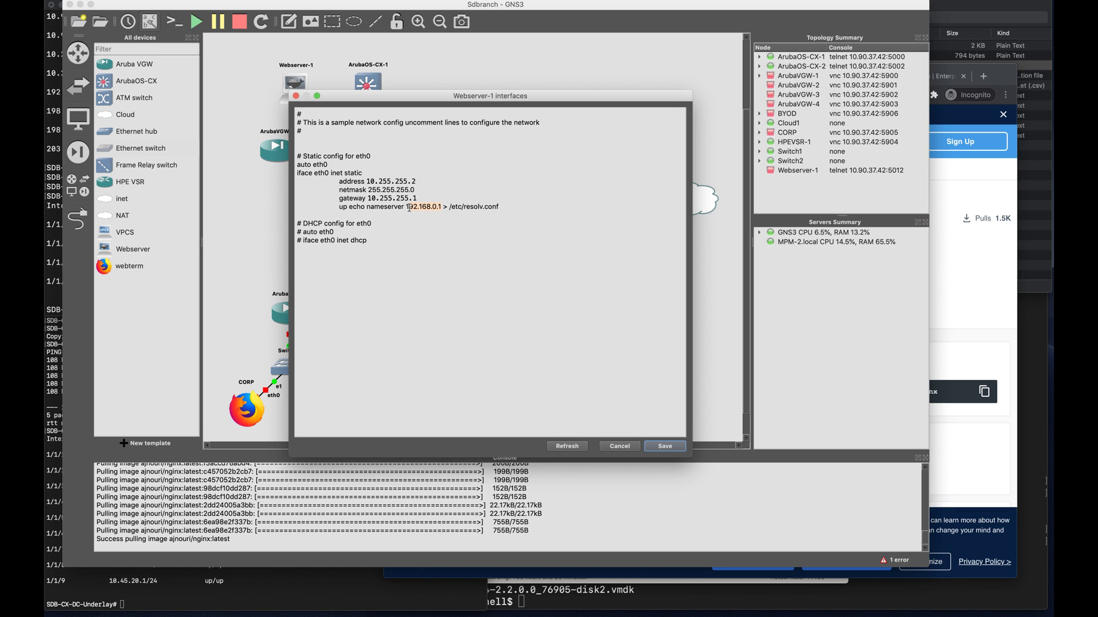
type("1.1.1.1")
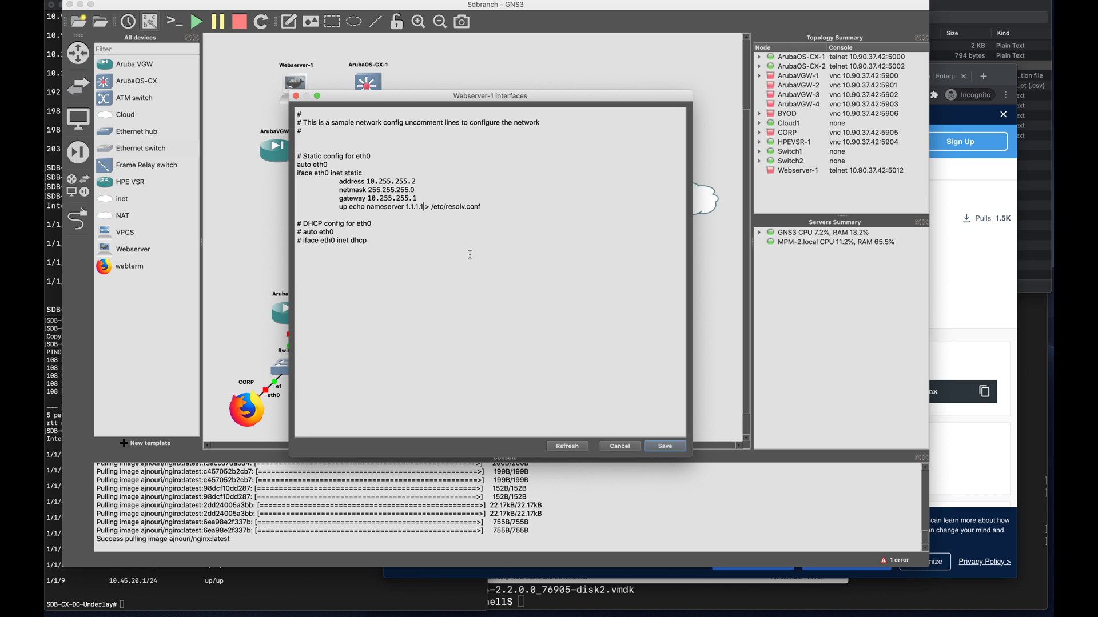
Step: Save Webserver-1's network config and confirm its Node properties with OK
left_click(664, 446)
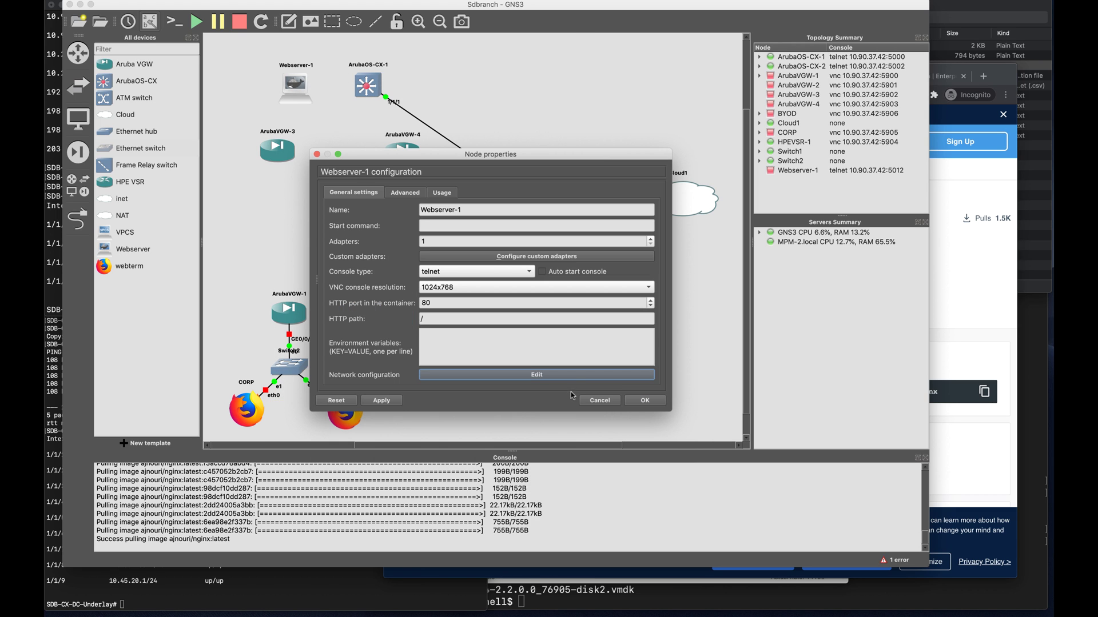
left_click(577, 374)
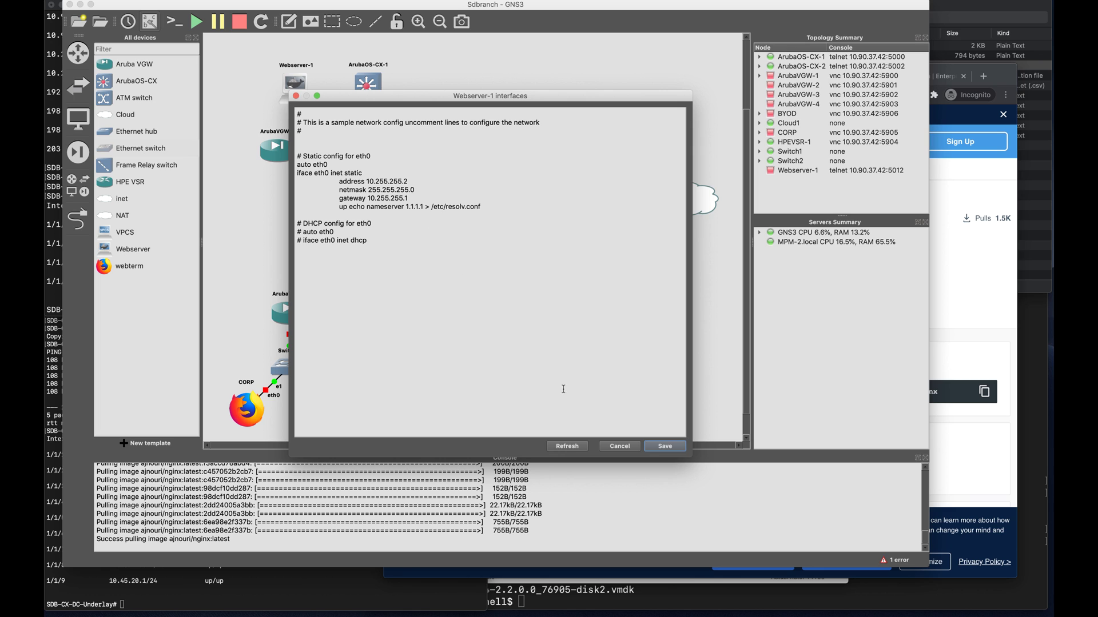
left_click(664, 447)
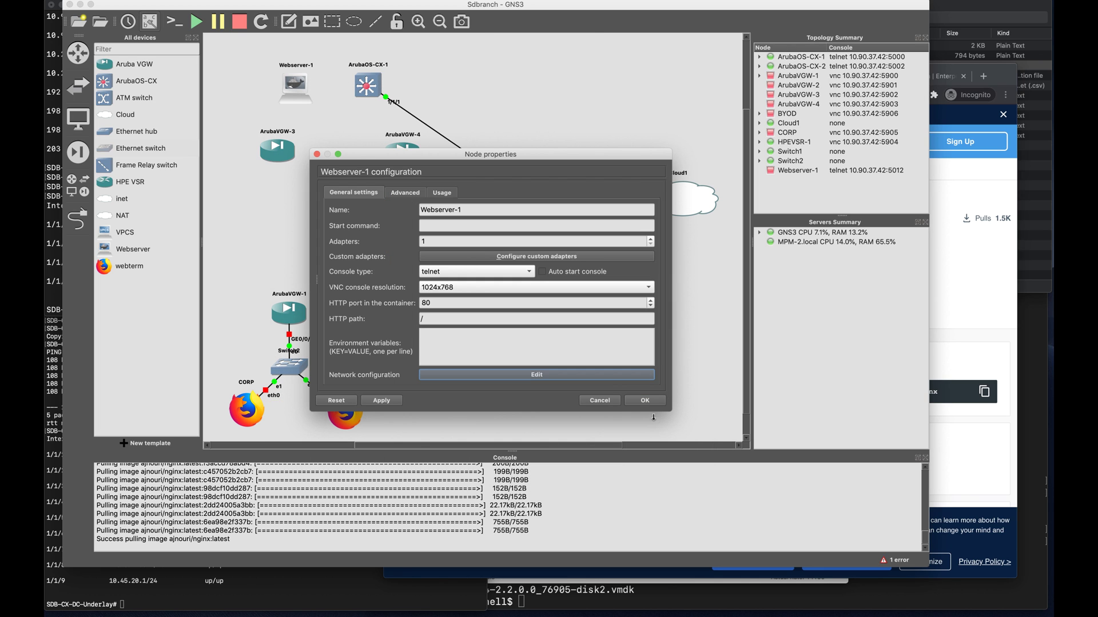
left_click(645, 400)
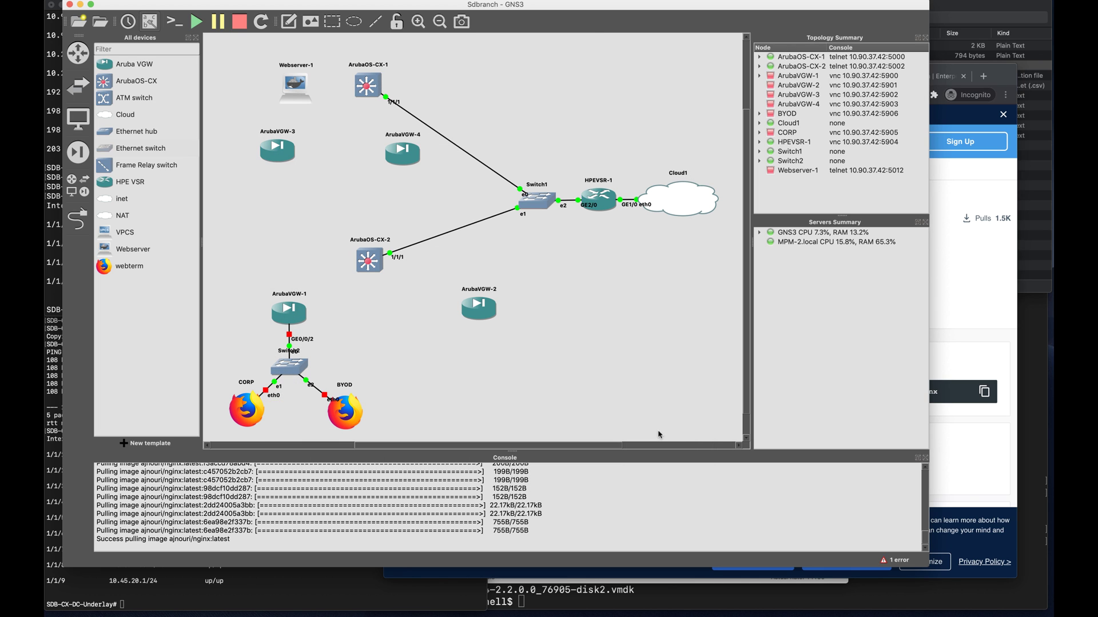
Step: Link Webserver-1 eth0 to ArubaOS-CX-1 port 1/1/4
left_click(76, 219)
left_click(290, 95)
left_click(309, 101)
left_click(362, 84)
left_click(380, 139)
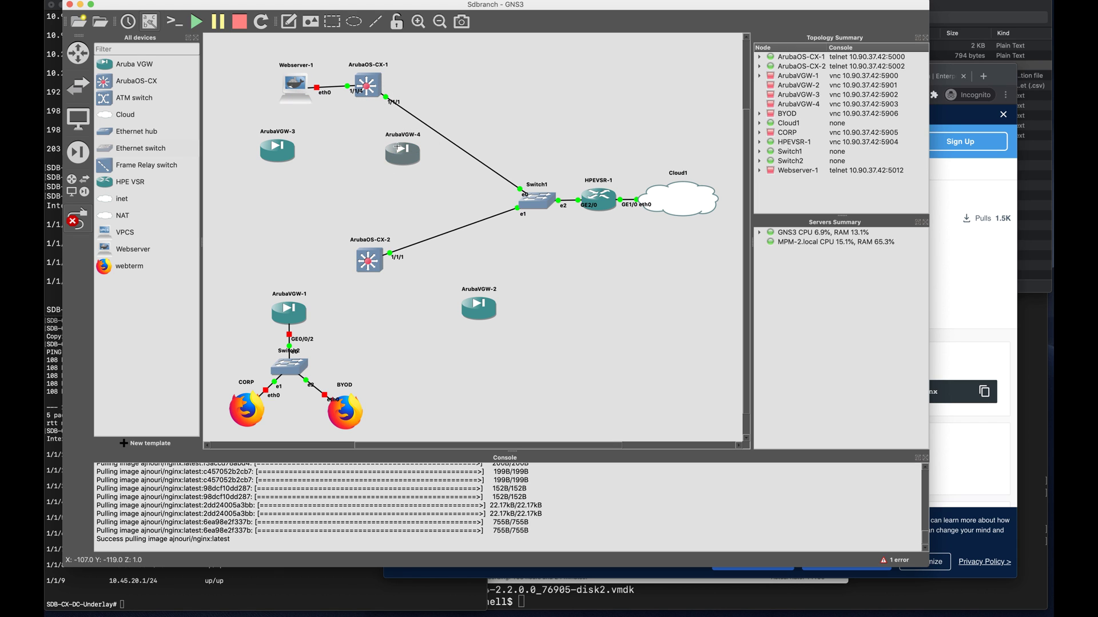
right_click(350, 169)
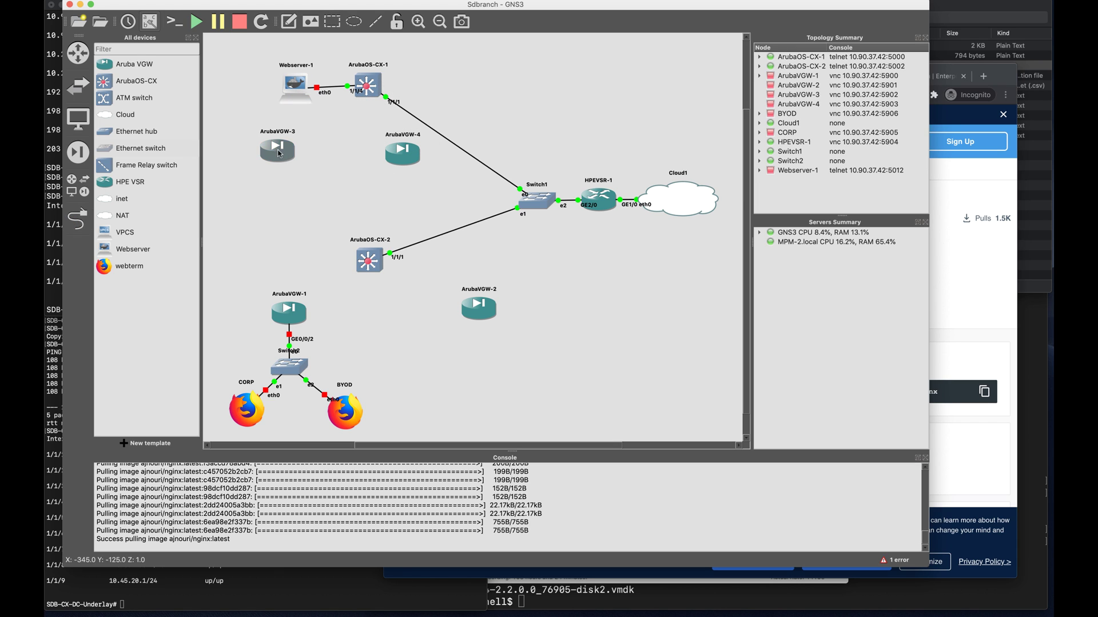
Step: Reposition ArubaVGW-3, ArubaVGW-4 and ArubaOS-CX-2, then begin a new link from ArubaOS-CX-2
left_click_drag(279, 153, 291, 166)
left_click_drag(405, 154, 406, 167)
left_click_drag(372, 254, 355, 240)
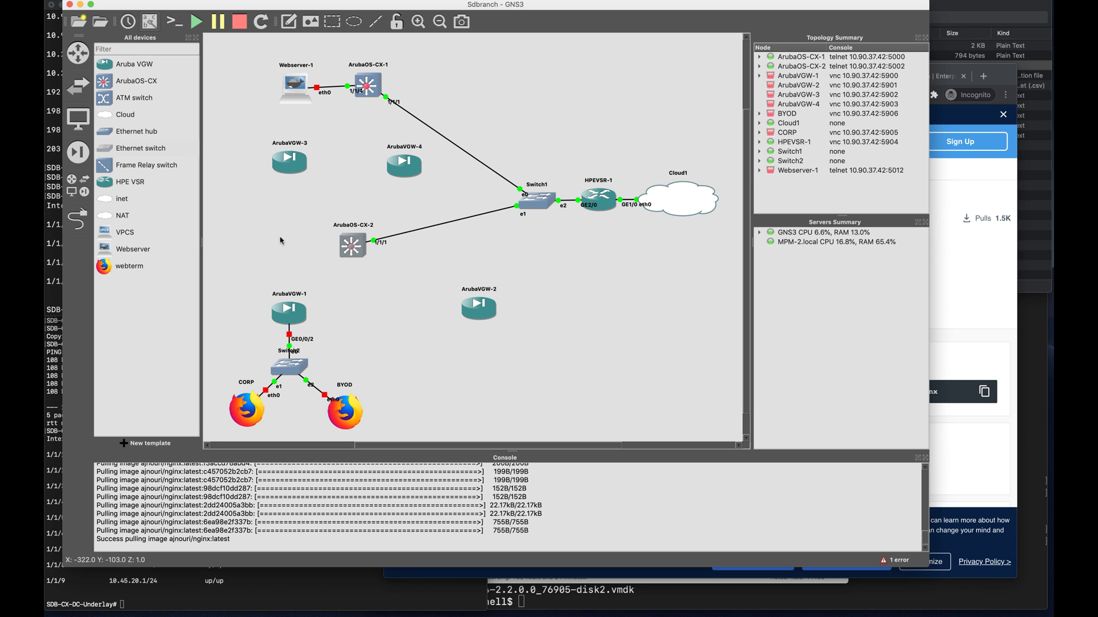
left_click(303, 162)
left_click(445, 291)
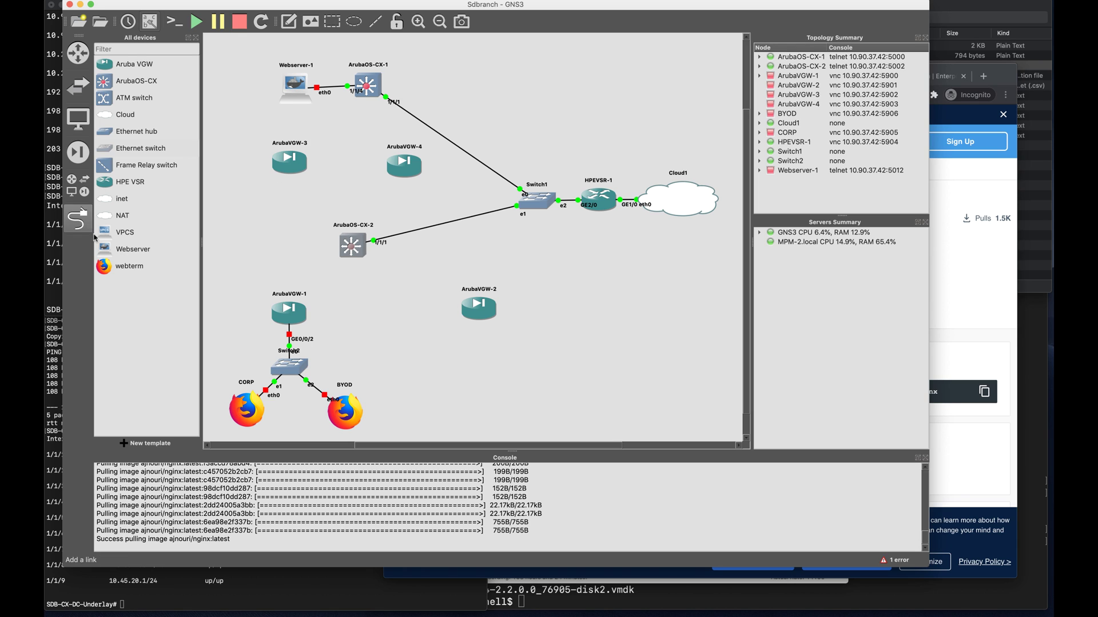
left_click(79, 219)
left_click(360, 248)
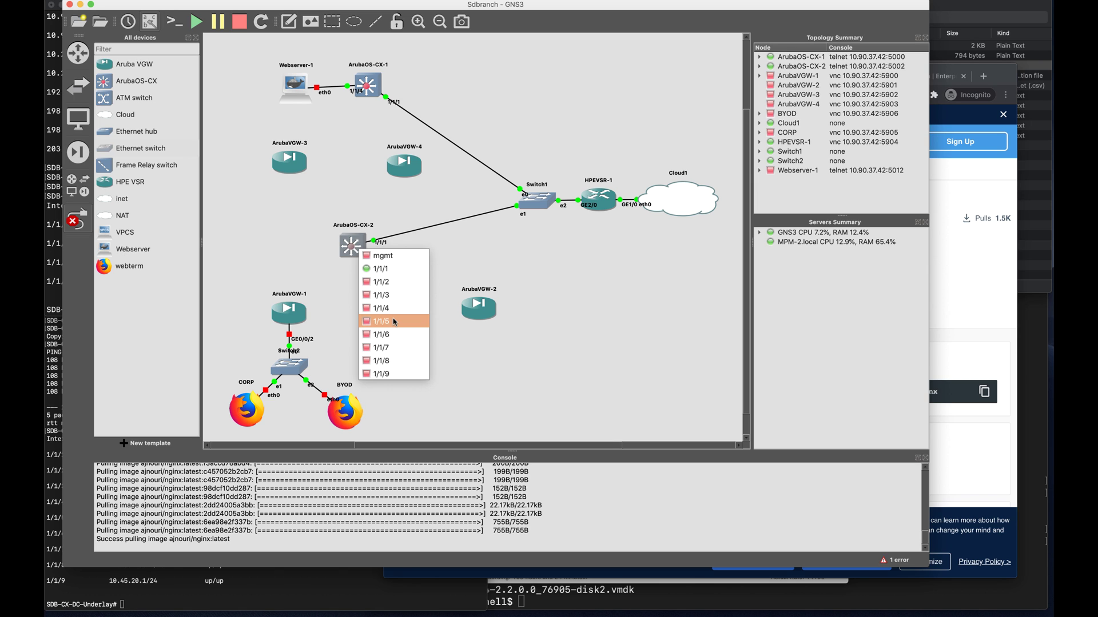
Step: Link ArubaOS-CX-2 ports 1/1/2 and 1/1/4 to GE0/0/0 on ArubaVGW-1 and ArubaVGW-2
left_click(393, 281)
left_click(287, 313)
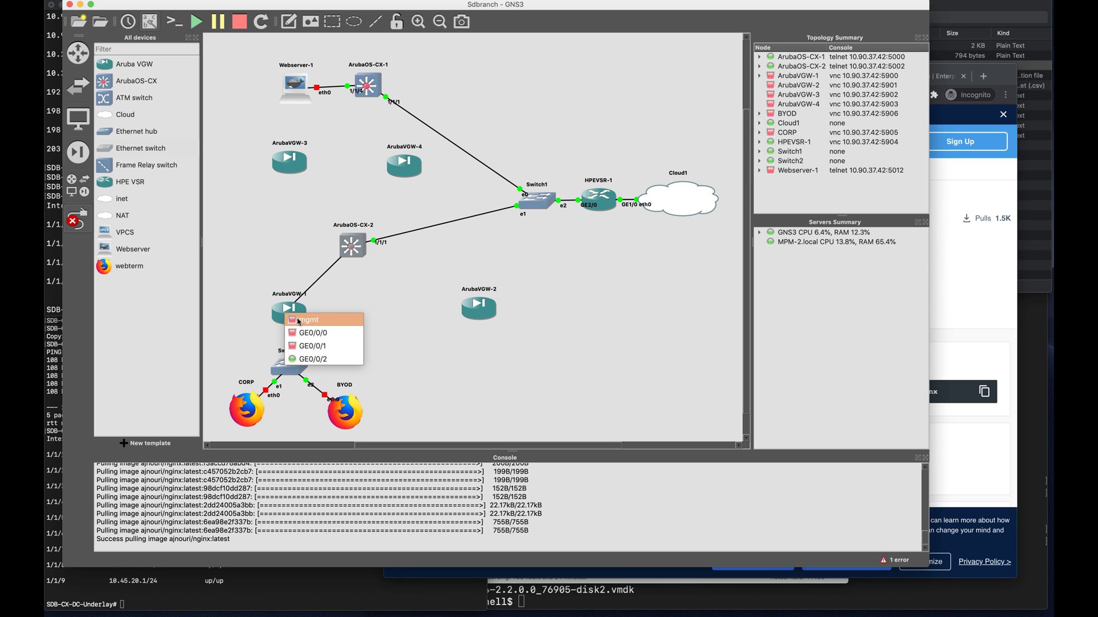
left_click(313, 333)
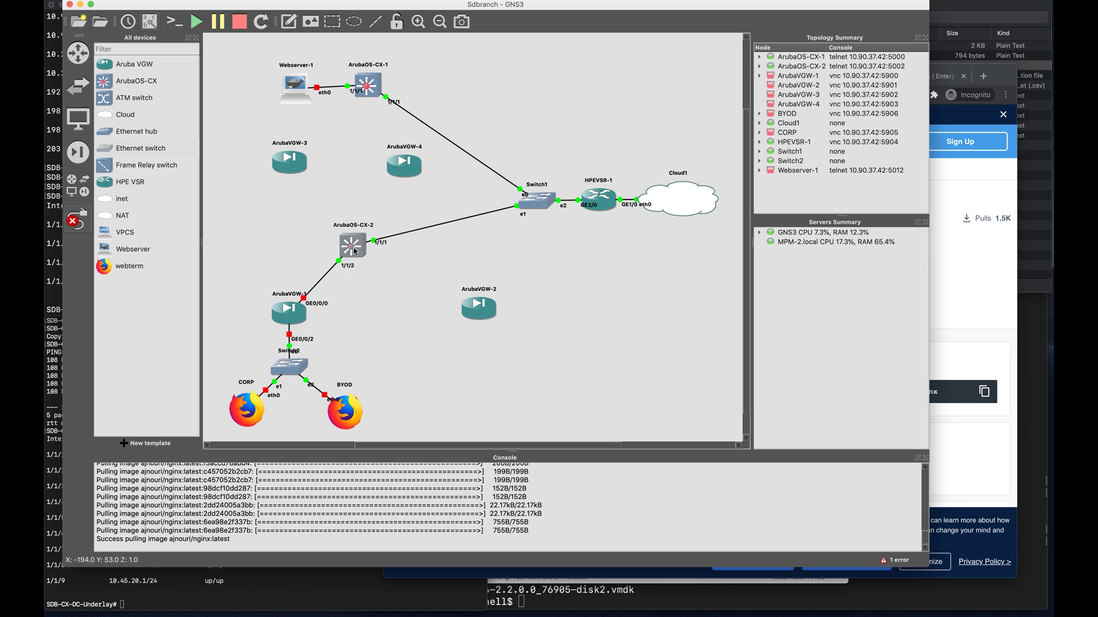
left_click(353, 248)
left_click(376, 309)
left_click(479, 308)
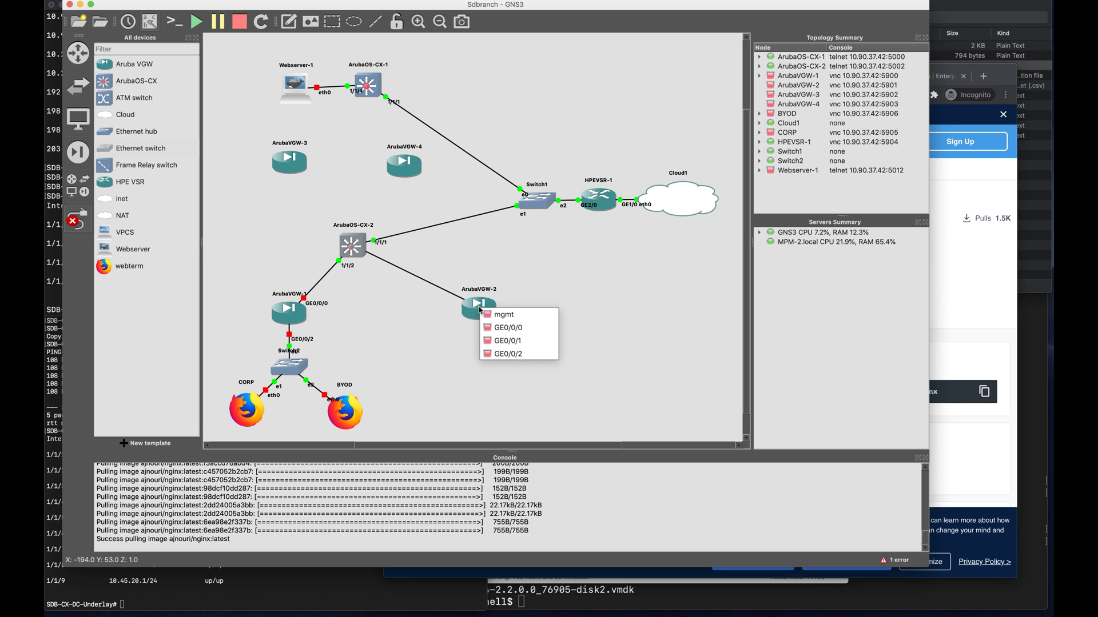
left_click(492, 328)
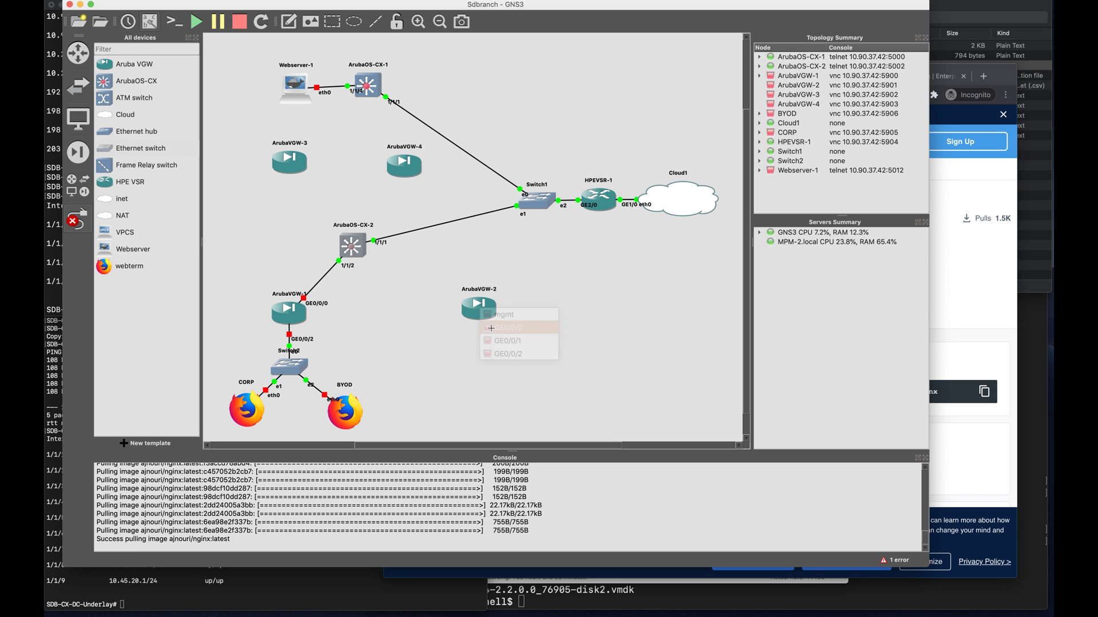
Step: Link ArubaOS-CX-2 ports 1/1/6 and 1/1/8 to GE0/0/0 on ArubaVGW-3 and ArubaVGW-4
left_click(360, 254)
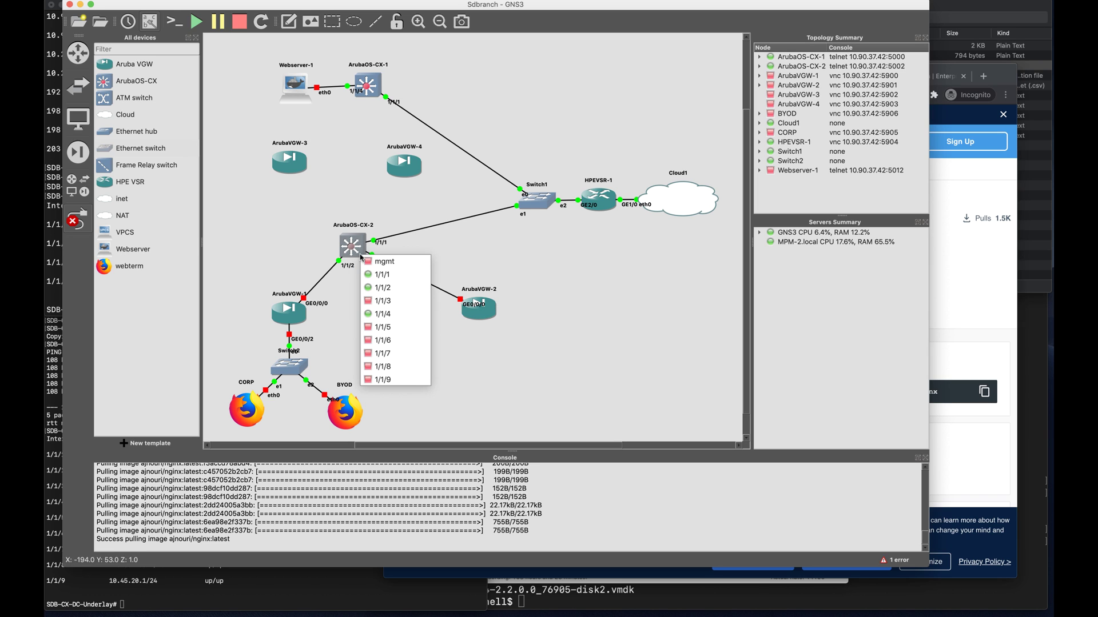
left_click(396, 339)
left_click(292, 162)
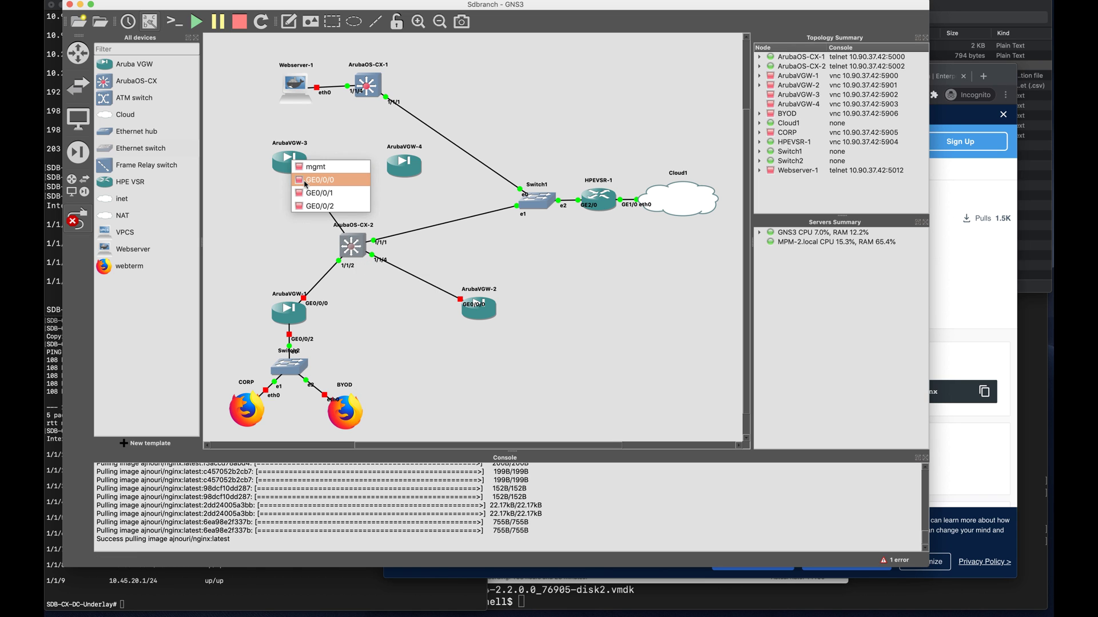
left_click(304, 180)
left_click(363, 252)
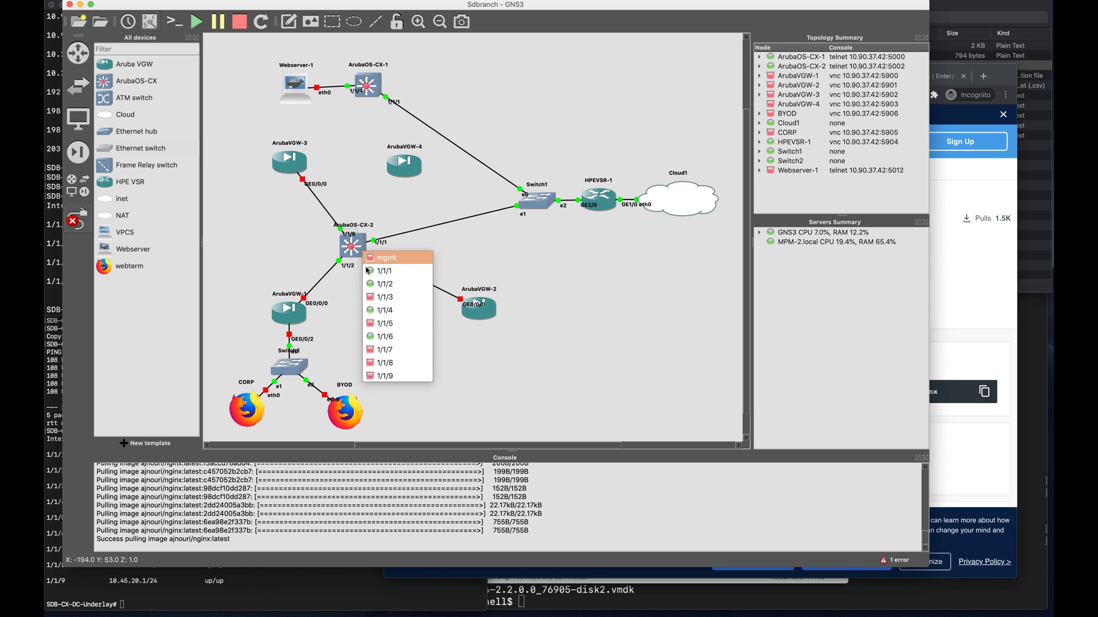
left_click(384, 363)
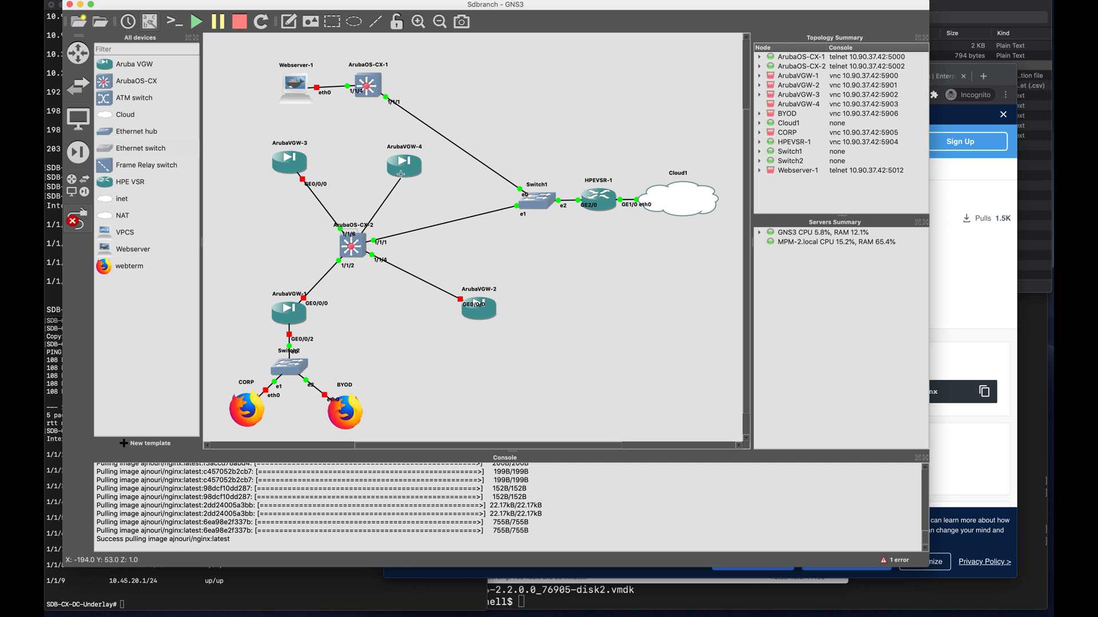
left_click(402, 165)
left_click(420, 166)
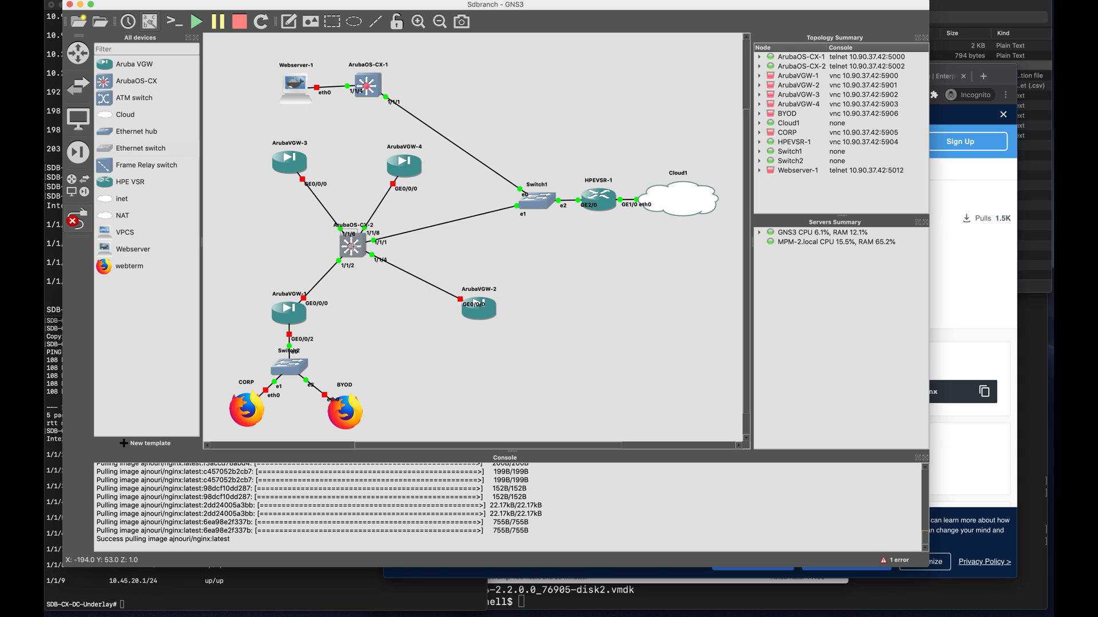
Step: Add second links from free ArubaOS-CX-2 ports to ArubaVGW-2 and ArubaVGW-3
left_click(351, 246)
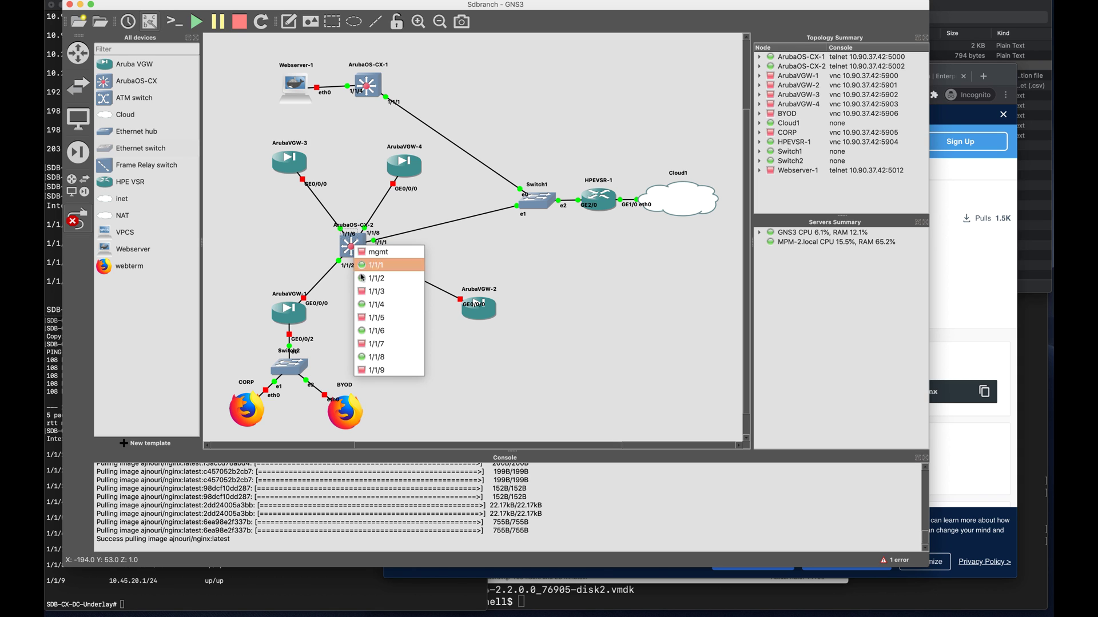
left_click(375, 305)
left_click(480, 311)
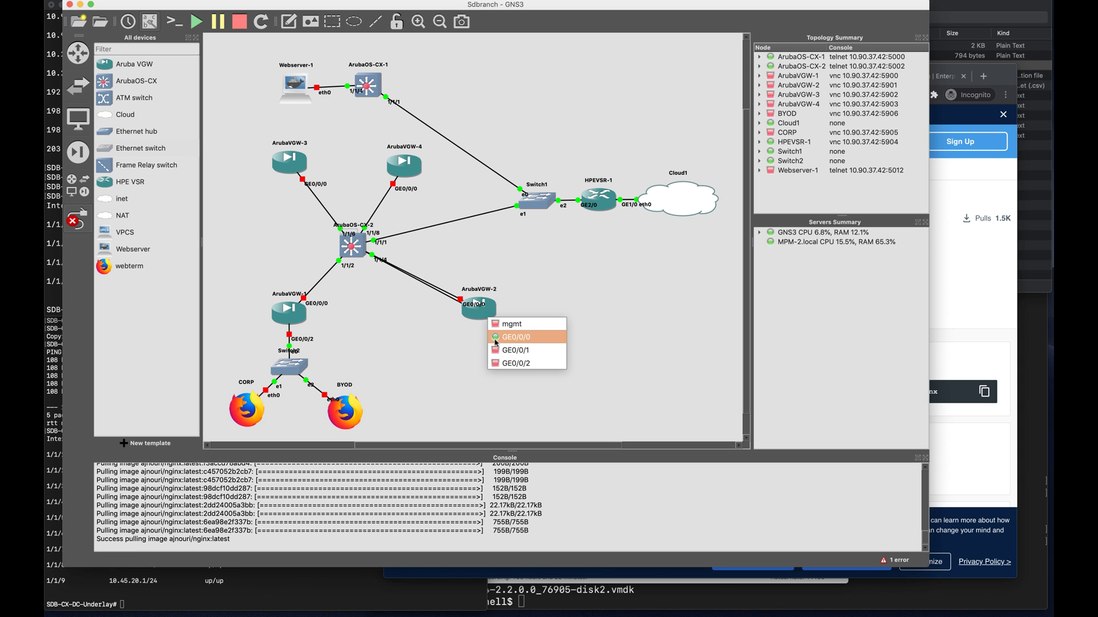
left_click(515, 346)
left_click(354, 249)
left_click(383, 355)
left_click(291, 160)
left_click(314, 180)
Step: Add a second link from ArubaOS-CX-2 to ArubaVGW-4 GE0/0/1
left_click(356, 245)
left_click(383, 346)
left_click(353, 254)
left_click(383, 360)
left_click(404, 160)
left_click(426, 189)
Step: Link GE0/0/2 of ArubaVGW-3 and ArubaVGW-4 to ArubaOS-CX-1 ports 1/1/2 and 1/1/3
left_click(293, 162)
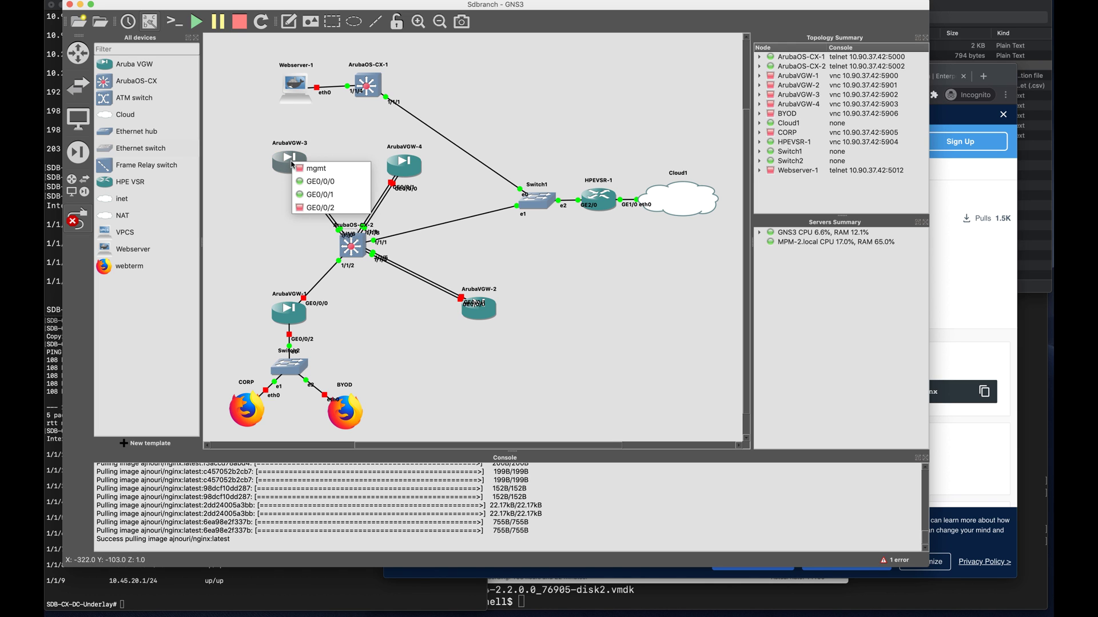
left_click(310, 208)
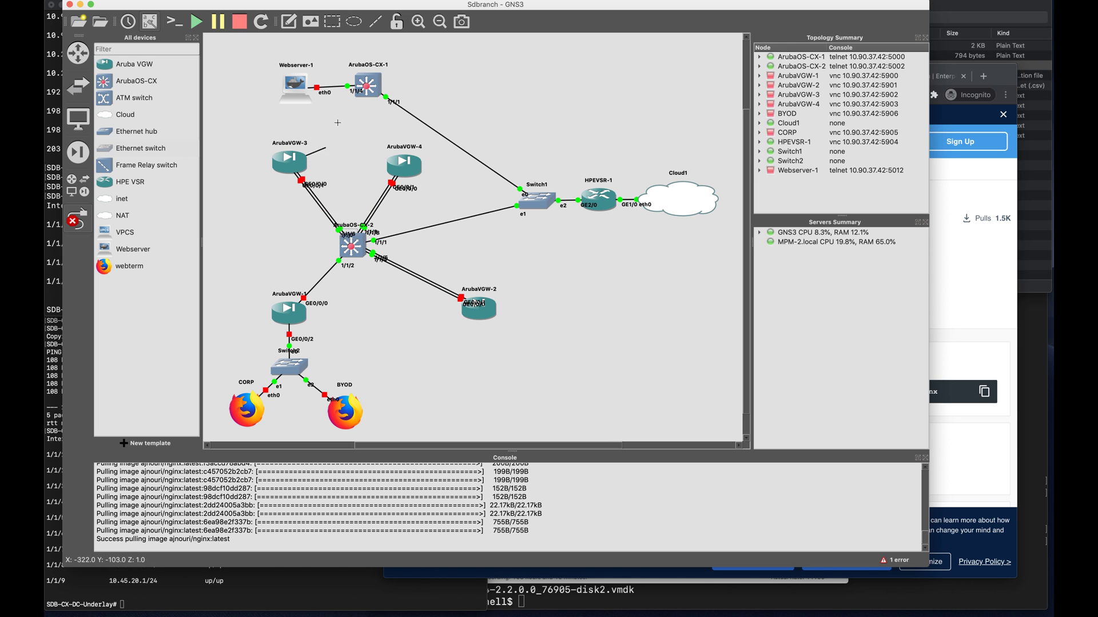
left_click(369, 89)
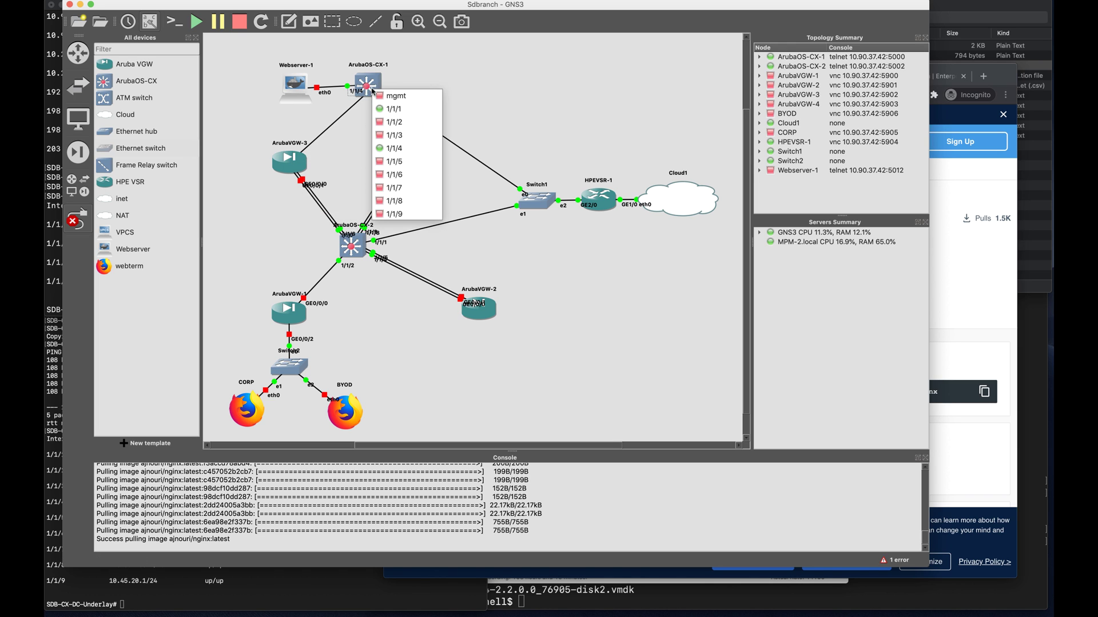
left_click(388, 122)
left_click(410, 162)
left_click(429, 207)
left_click(375, 90)
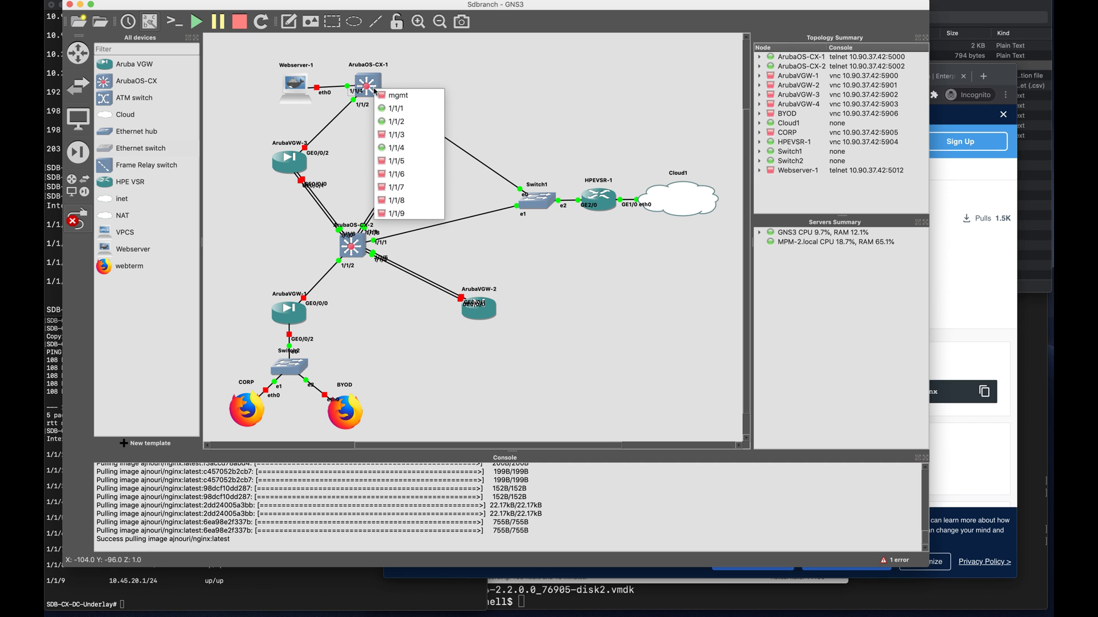
left_click(398, 134)
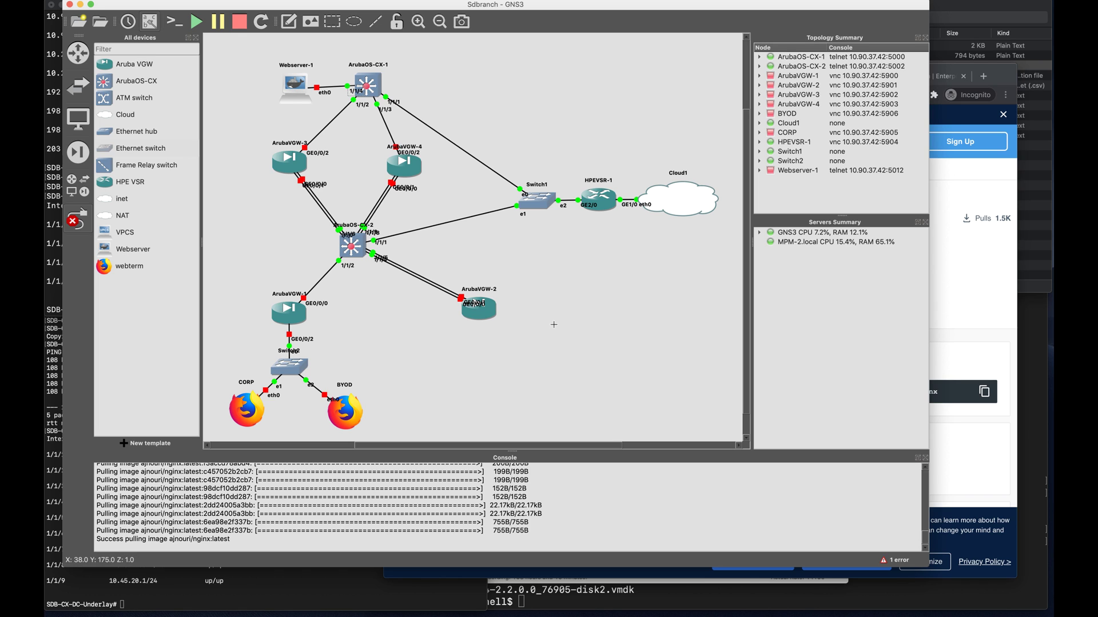
key("Escape")
Step: Open ArubaVGW-1's configuration, check CD/DVD, then view its 4096 MB RAM and 3 vCPUs
right_click(287, 313)
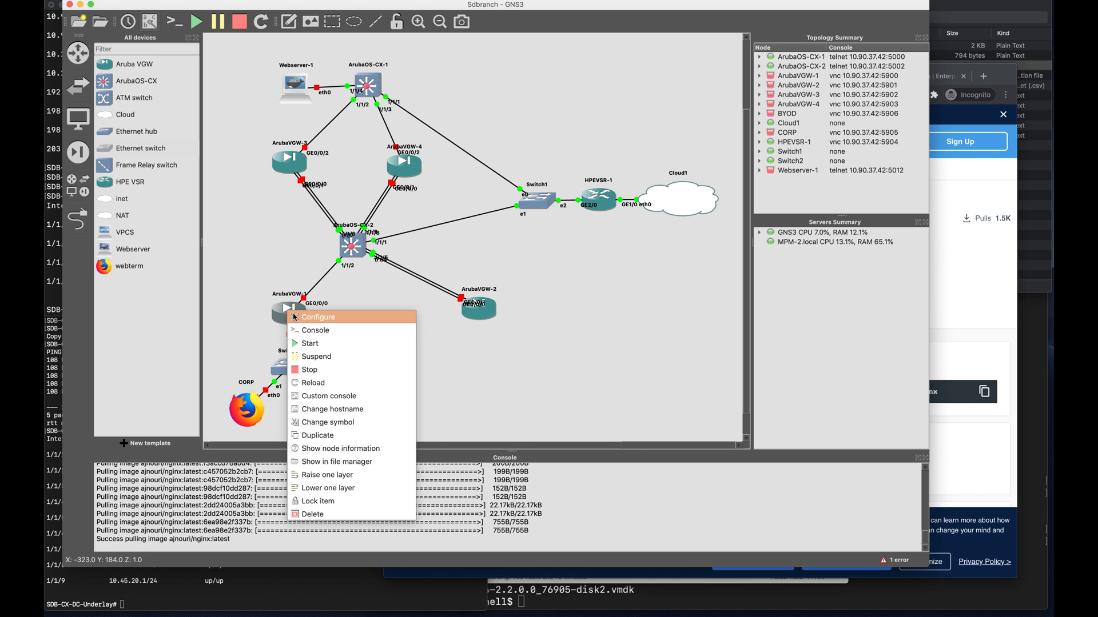
left_click(309, 318)
left_click(435, 195)
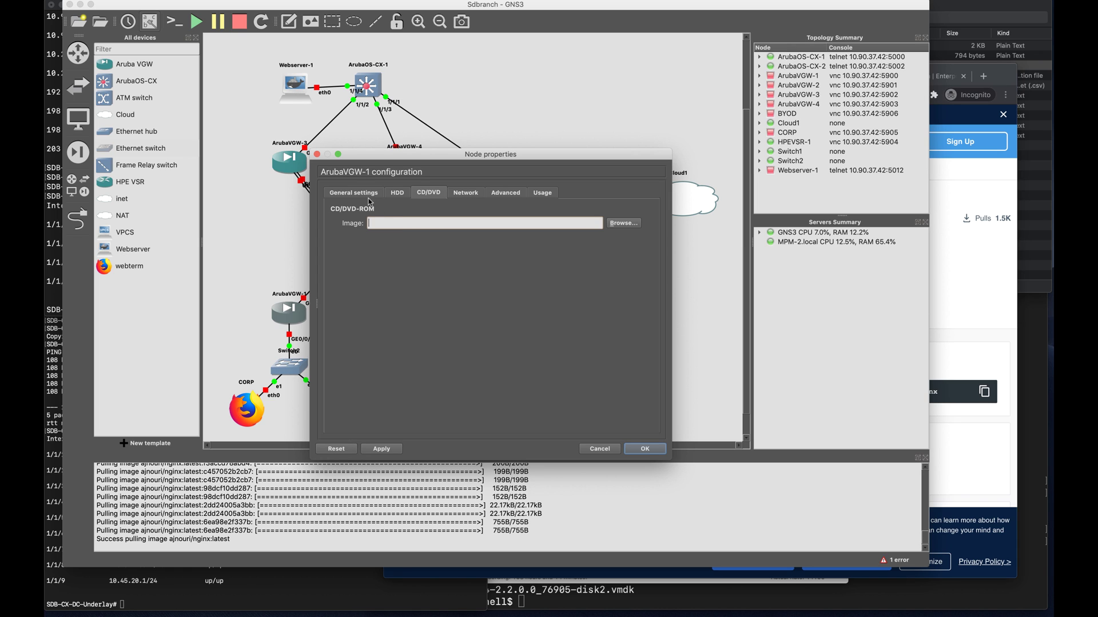
left_click(369, 197)
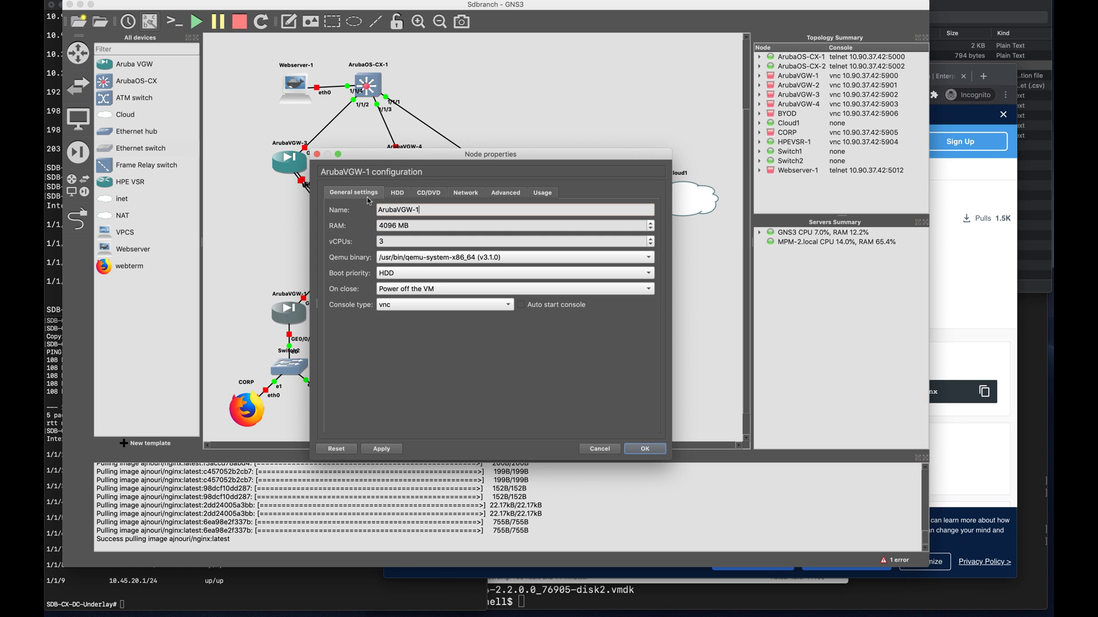
Step: Close ArubaVGW-1's settings and read the SDbranch-lab README setup steps on GitHub
left_click(645, 450)
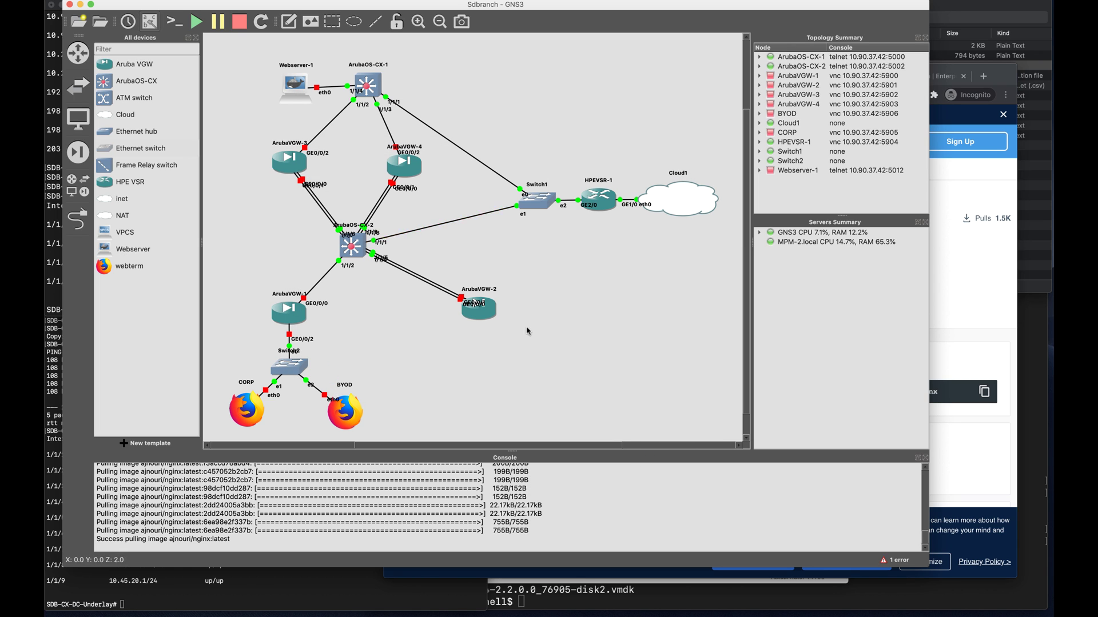
key("super+Tab")
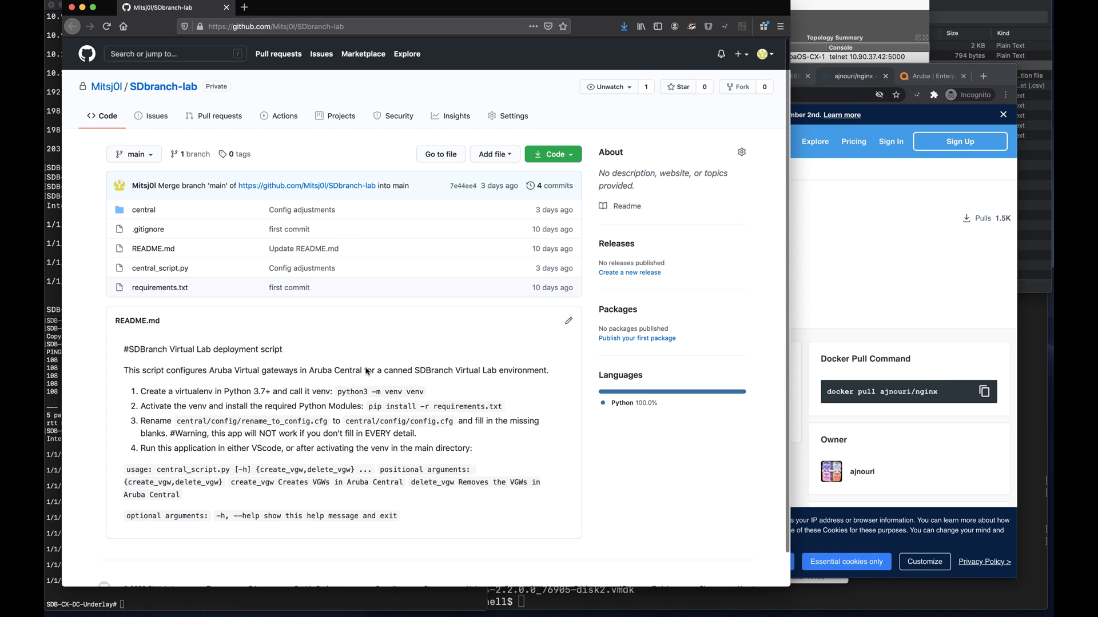
scroll(378, 393, "down", 1)
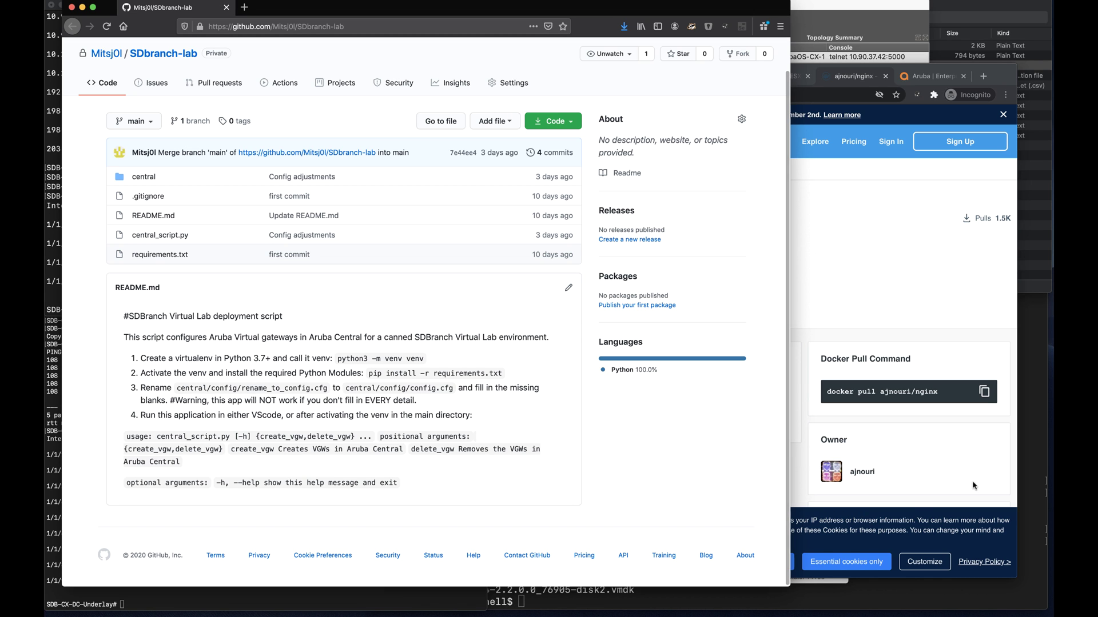
left_click(1025, 472)
Step: Enter the SDbranch-lab-main folder in Downloads and list its files
type("ll")
key("Return")
type("cd SDb")
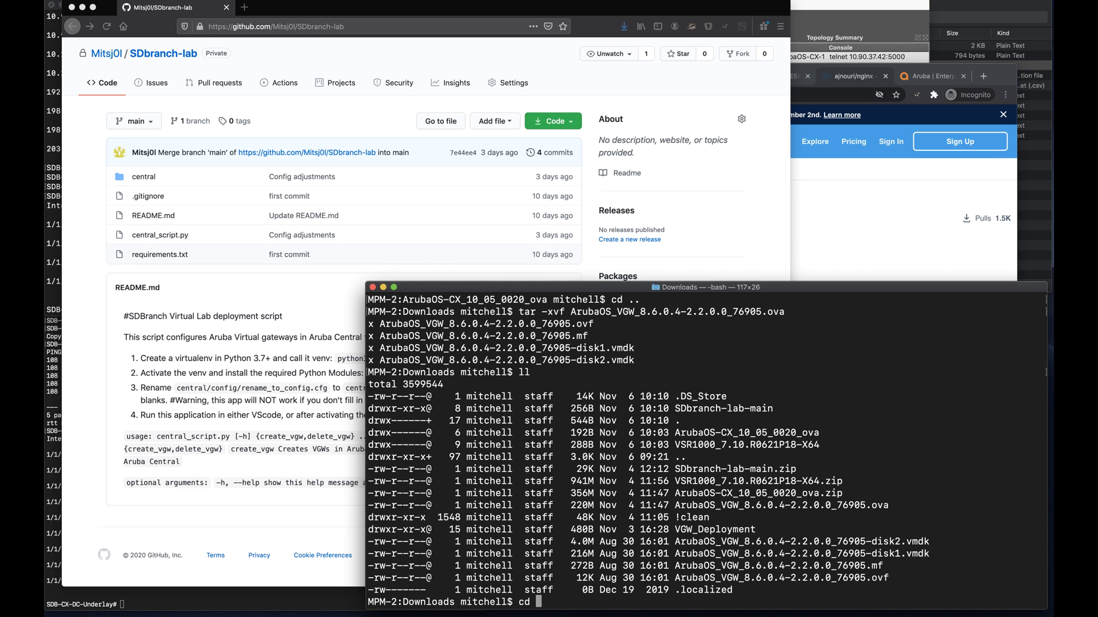
key("Tab")
key("Return")
type("ll")
key("Return")
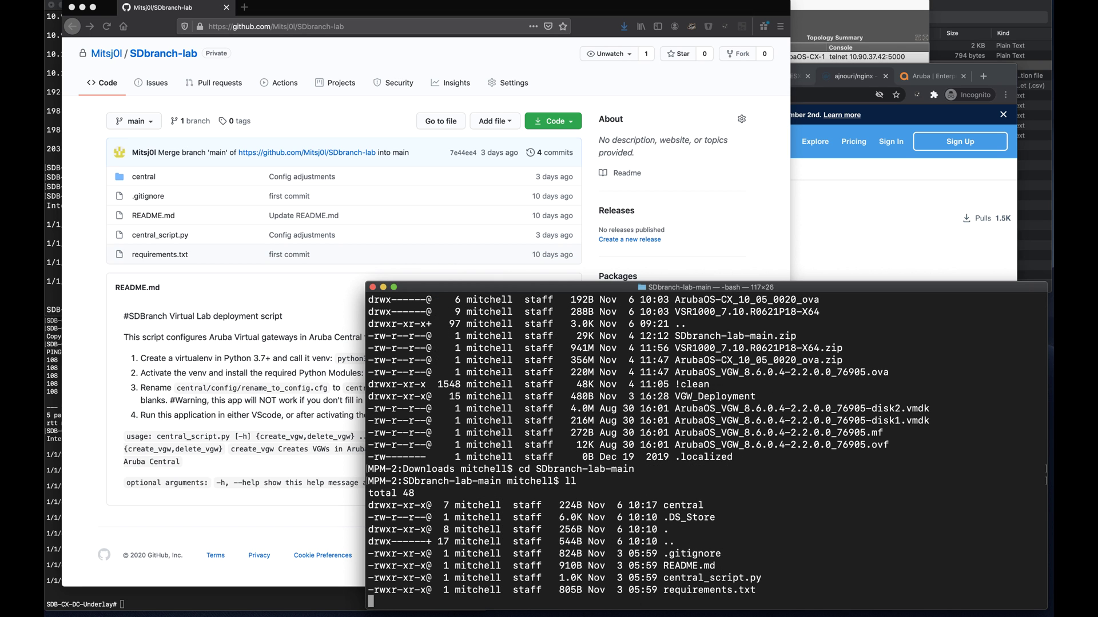
double_click(740, 579)
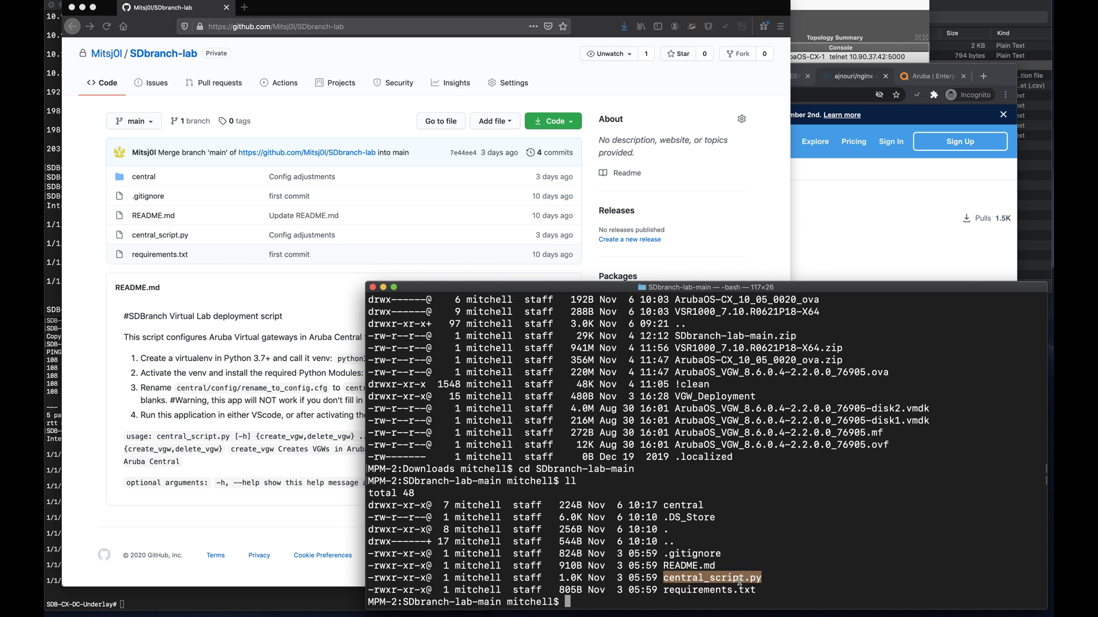
left_click_drag(757, 287, 760, 260)
left_click(707, 352)
Step: Create a virtual environment with python3 -m venv venv
type("pythonr")
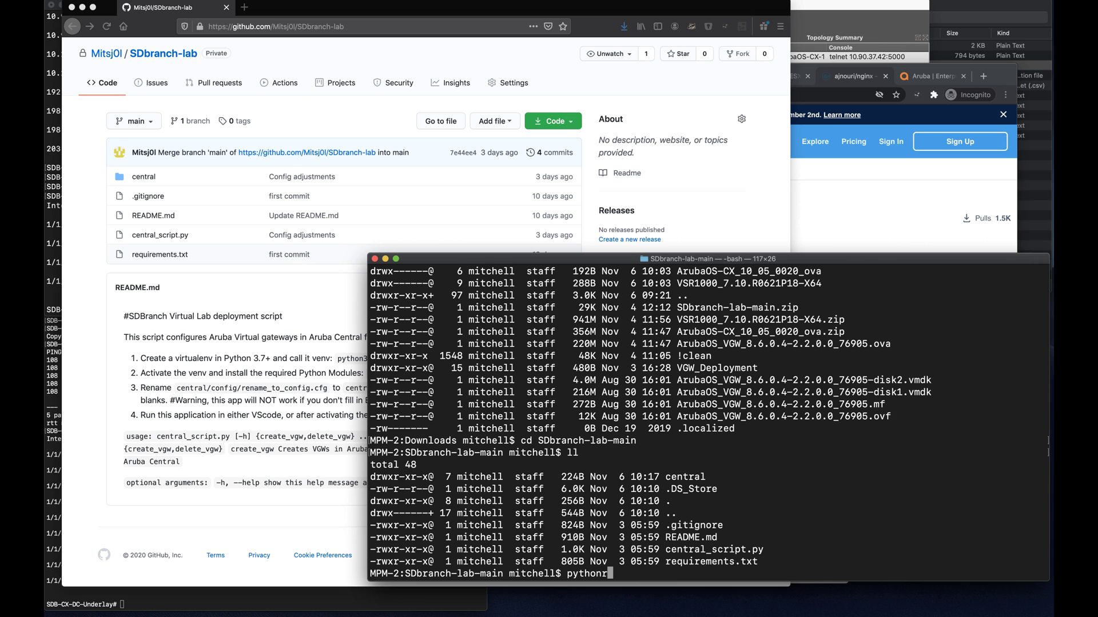
key("BackSpace")
type("3 -m venv venv")
key("Return")
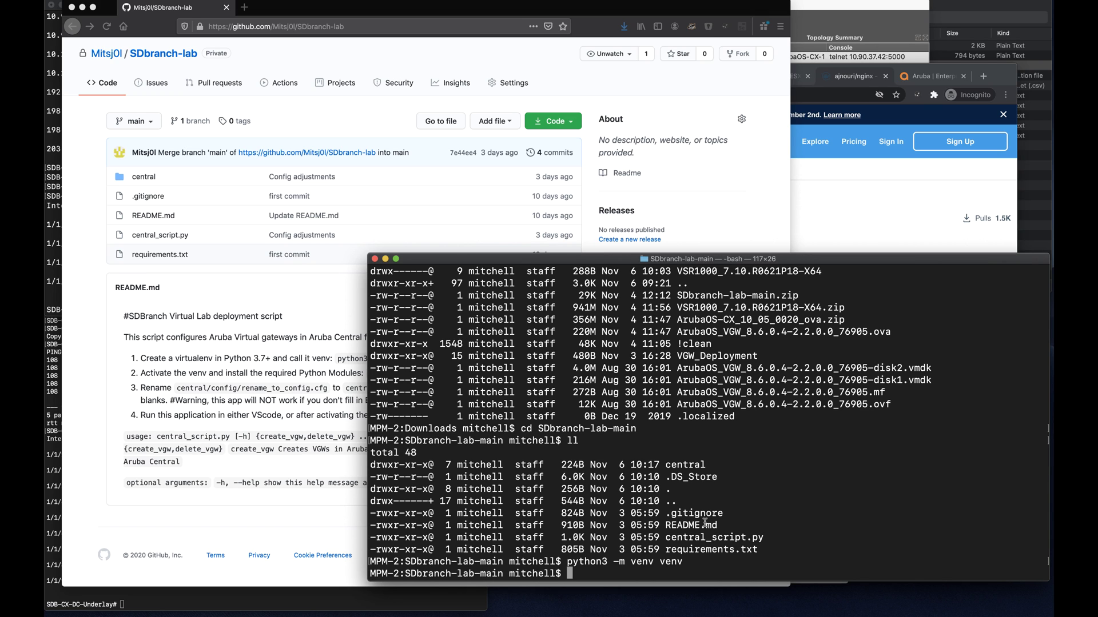
Step: Activate the venv with source venv/bin/activate and confirm the interpreter with which python
double_click(707, 546)
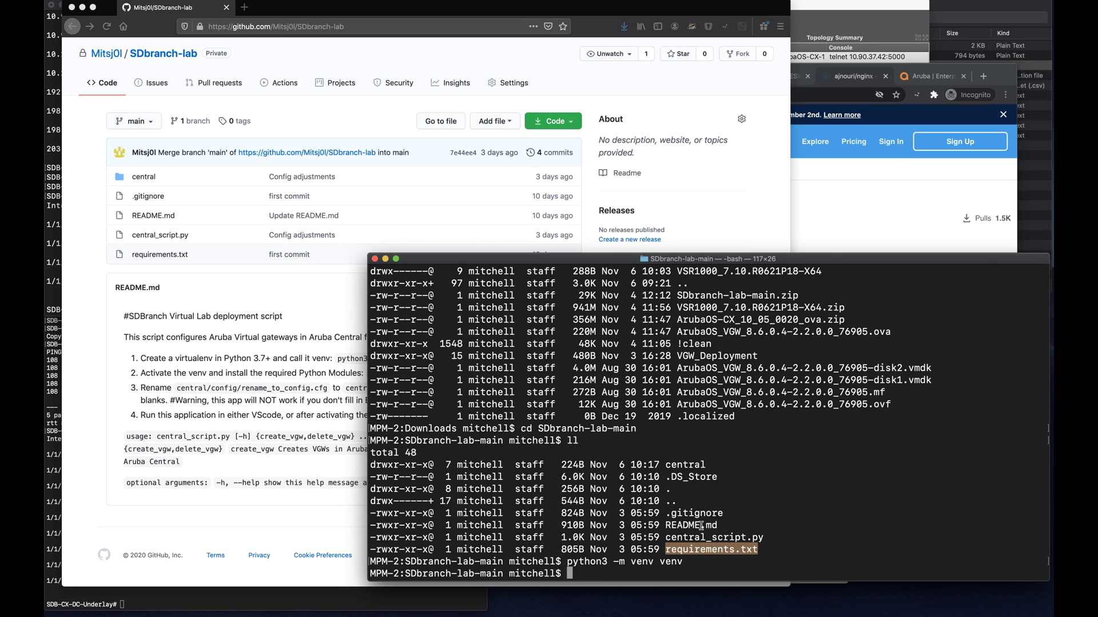
type("pip")
key("BackSpace")
key("BackSpace")
key("BackSpace")
key("BackSpace")
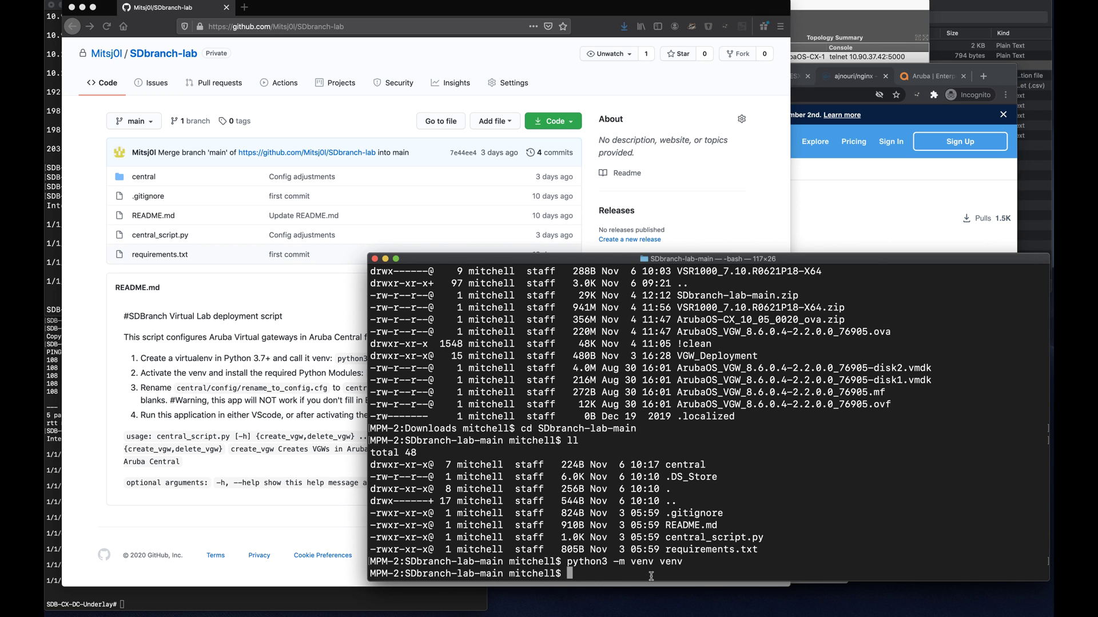
type("source venv/bin/activate")
key("Return")
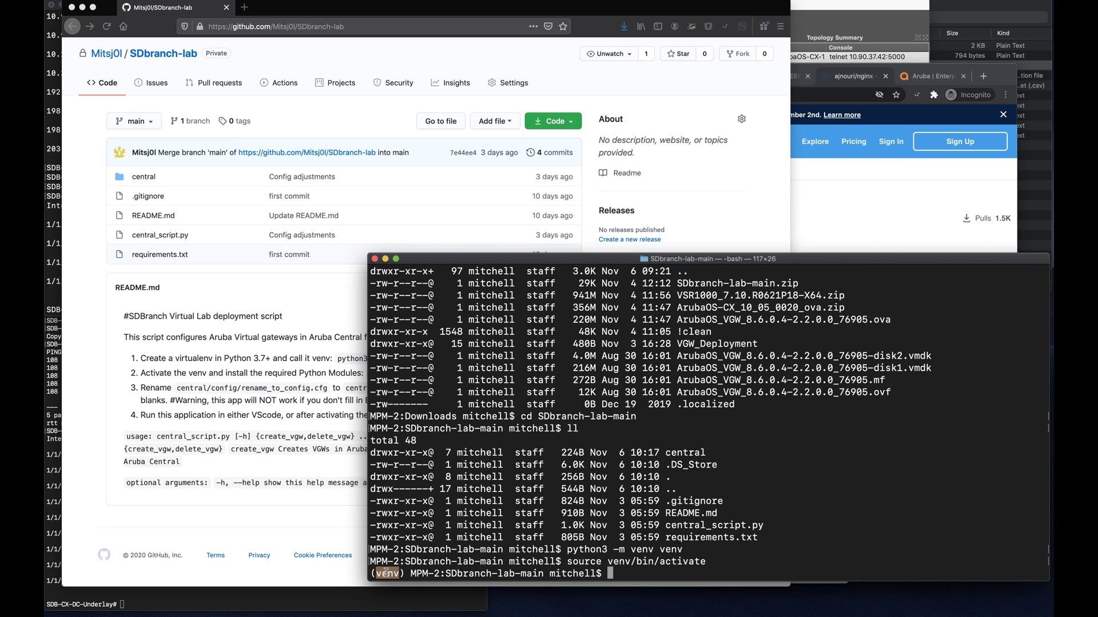
type("which python")
key("Return")
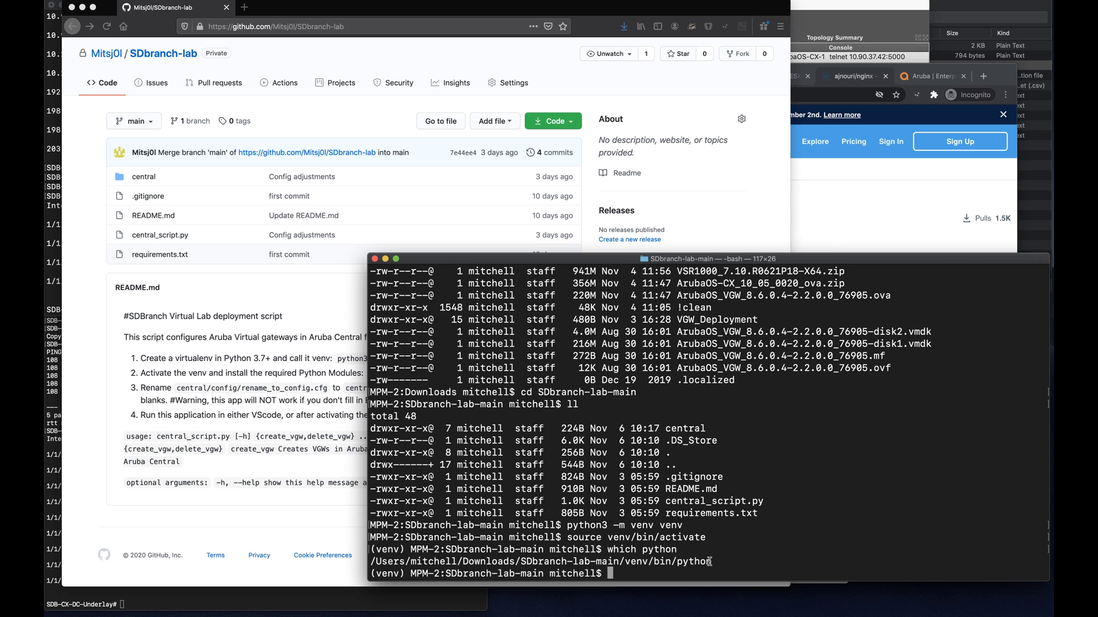
Step: Run pip install -r requirements.txt, clear the terminal, and enter python3 central_script.py
left_click_drag(711, 561, 645, 565)
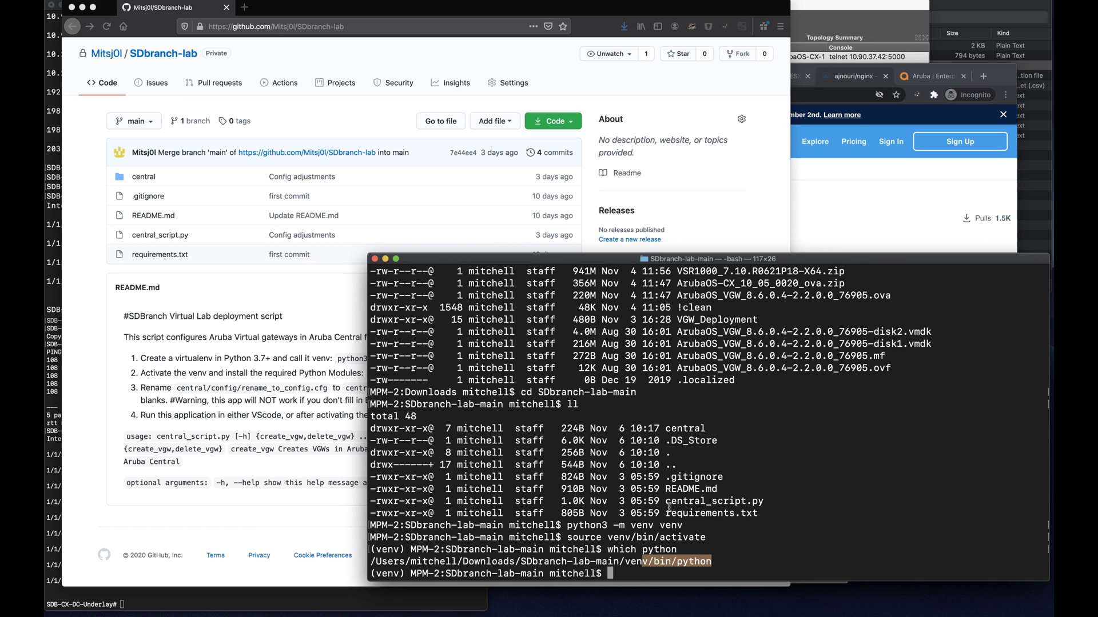
left_click(695, 546)
type("pip install -r requirements.txt")
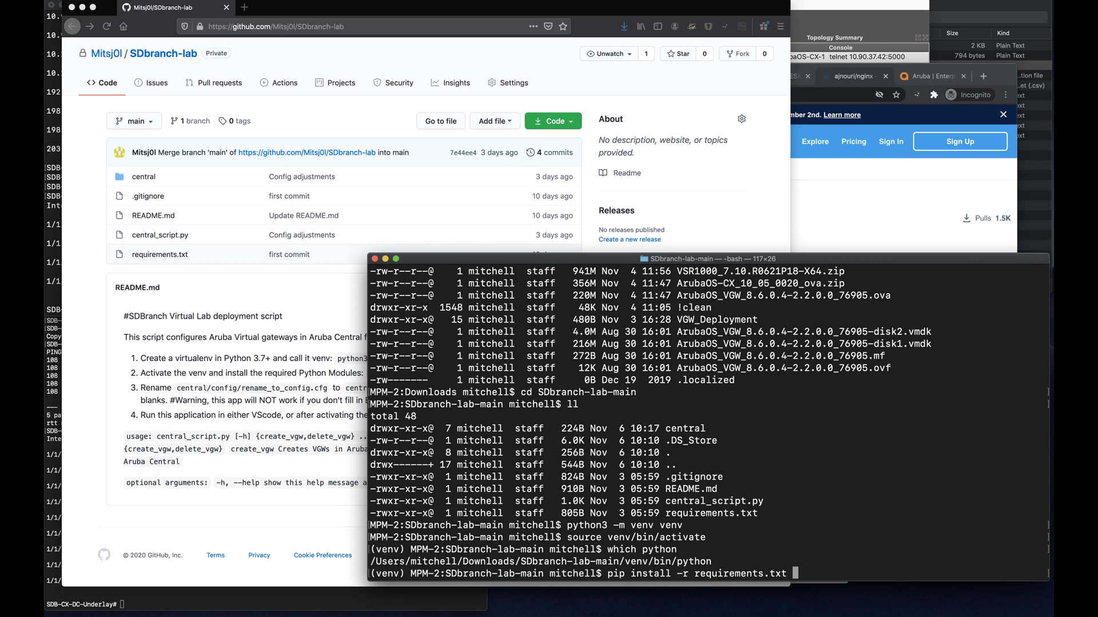
key("Return")
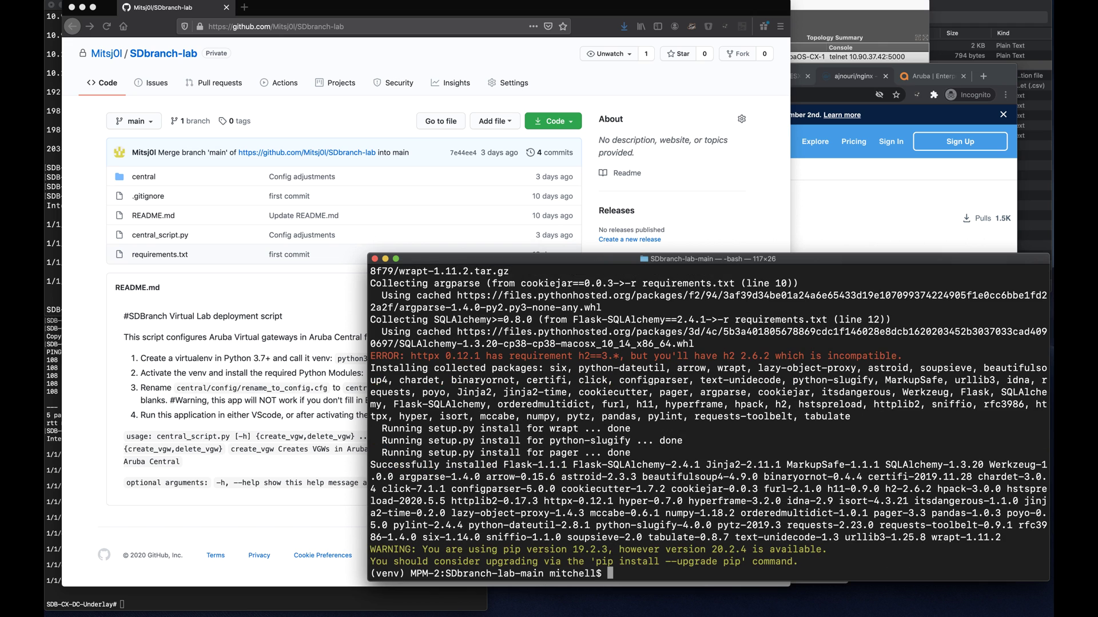
key("super+k")
type("python3 central_script.py")
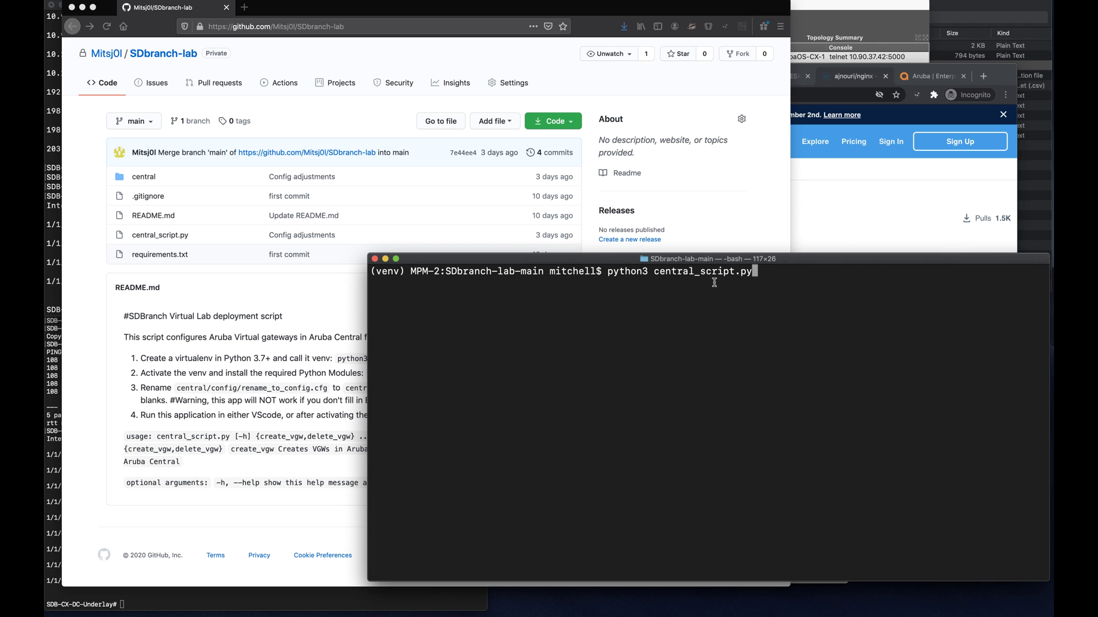
Step: Highlight rename_to_config.cfg in the local central/config folder, then open the repository's central folder on GitHub
left_click(1035, 190)
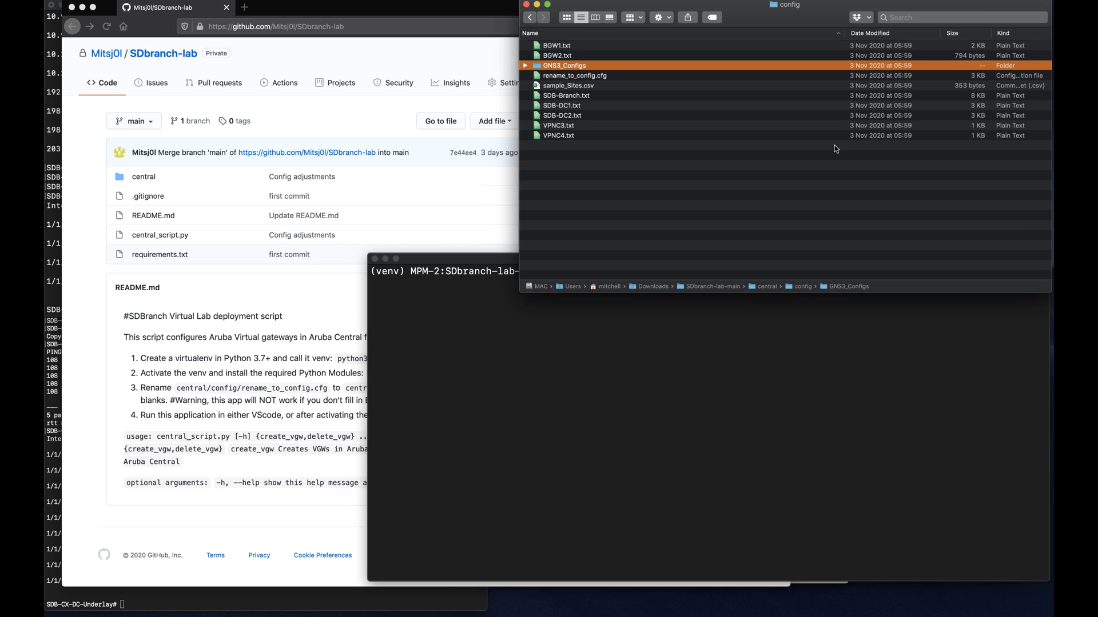
key("Down")
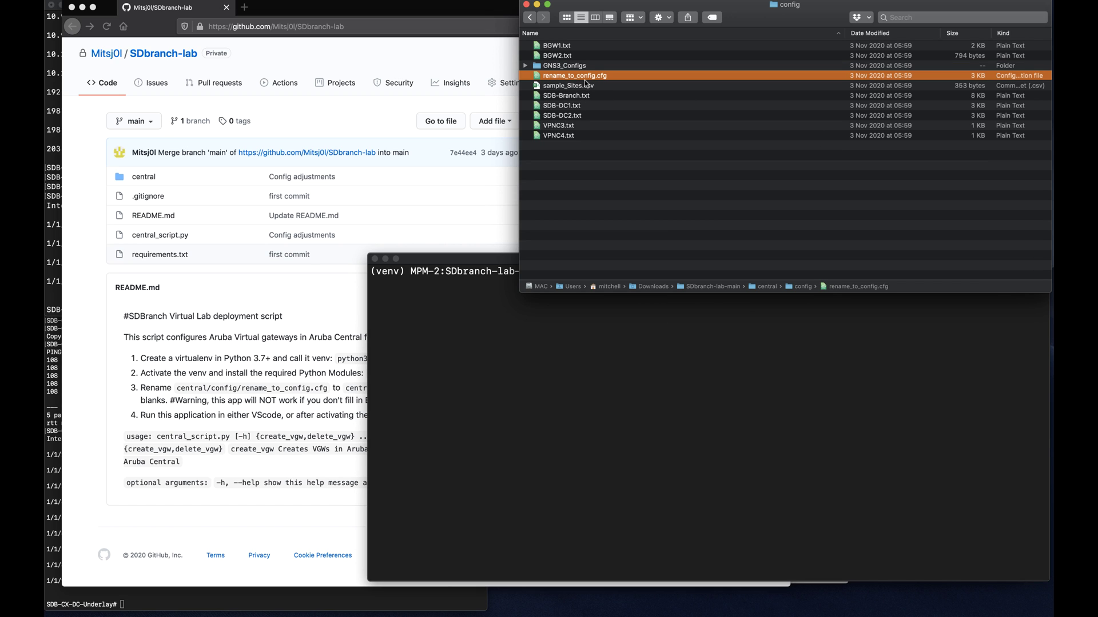
left_click(145, 177)
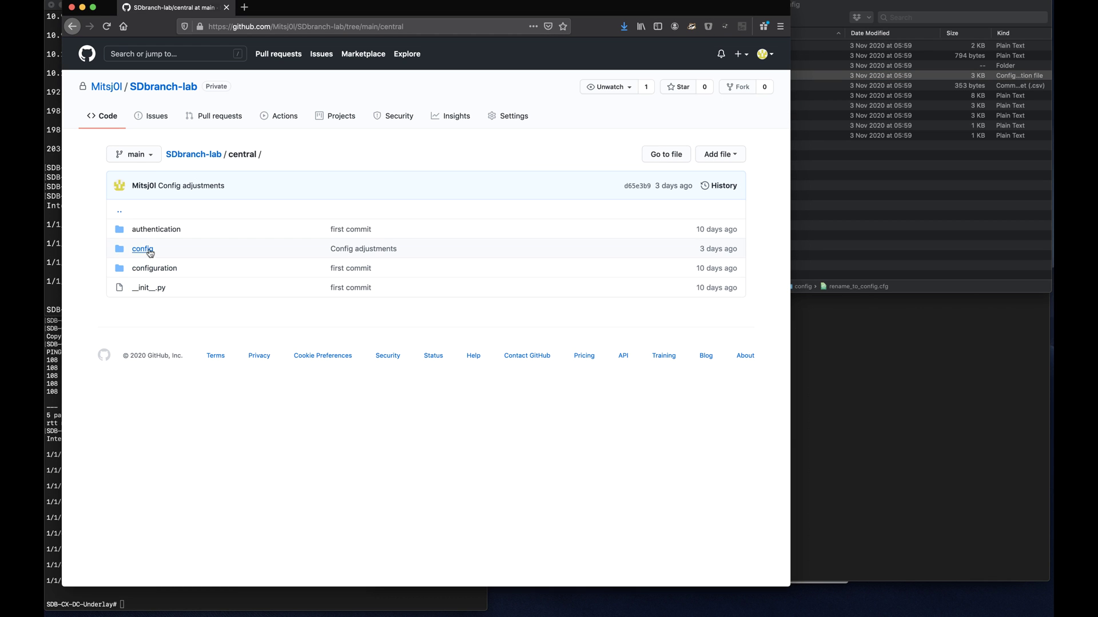
Step: Open central/config/rename_to_config.cfg in the GitHub repository
left_click(143, 249)
left_click(160, 385)
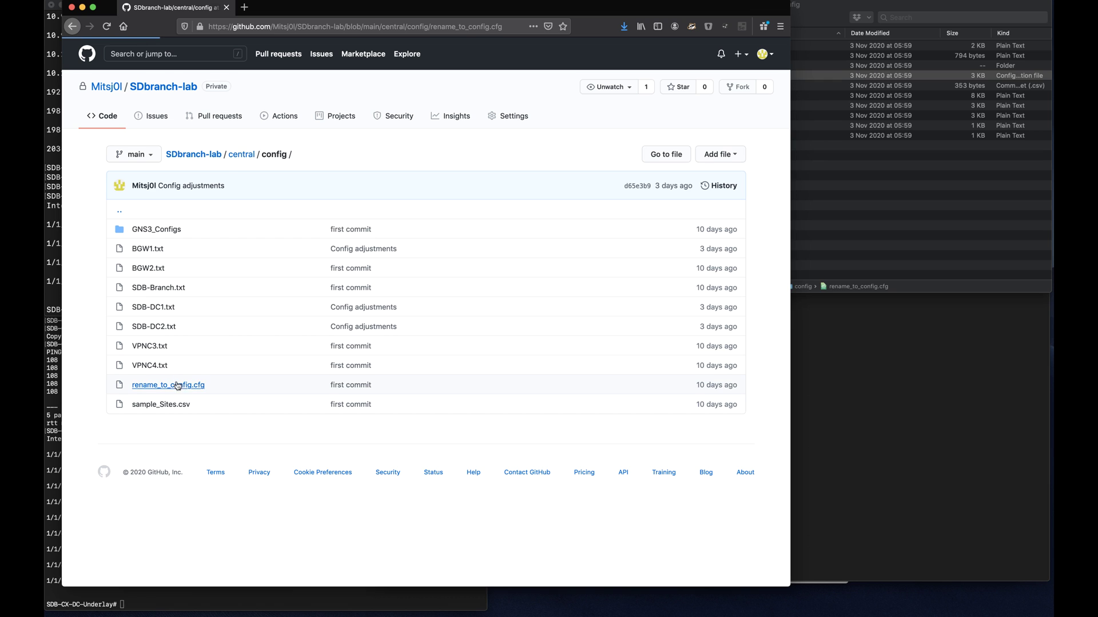
scroll(262, 421, "down", 5)
scroll(263, 422, "down", 5)
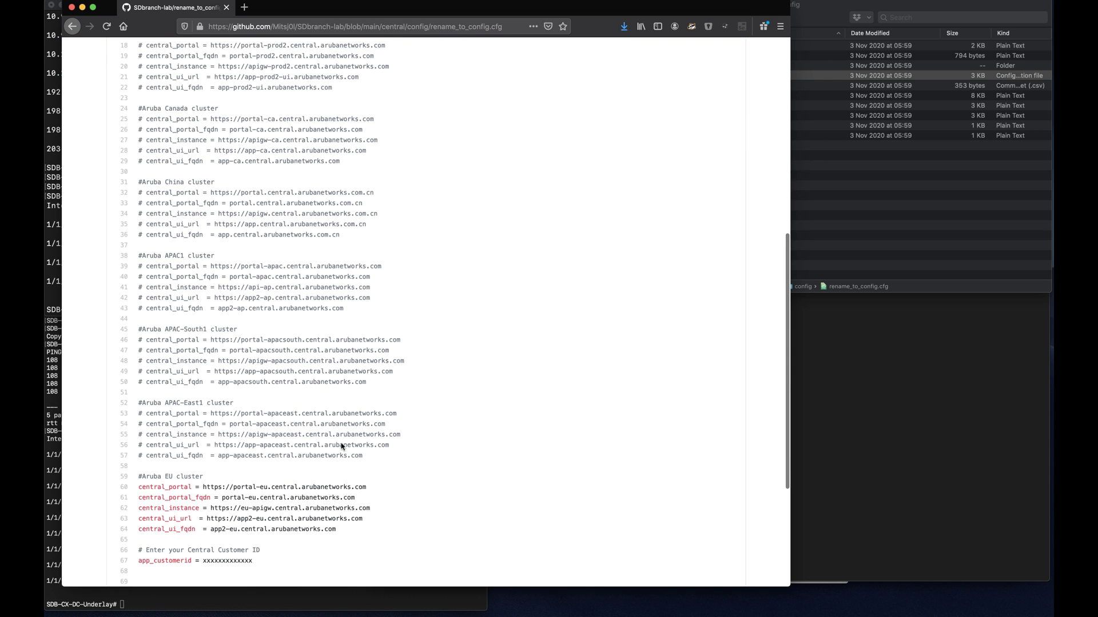
Step: Highlight the EU cluster lines 60–64 and APAC1 cluster lines 39–43
left_click_drag(393, 476, 359, 321)
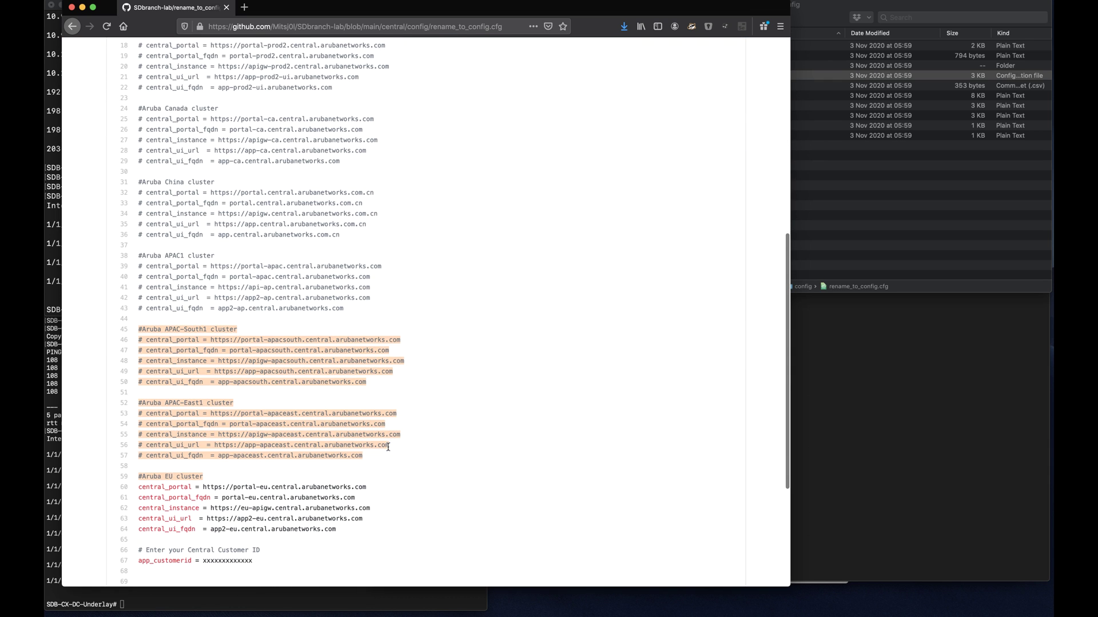
left_click(402, 460)
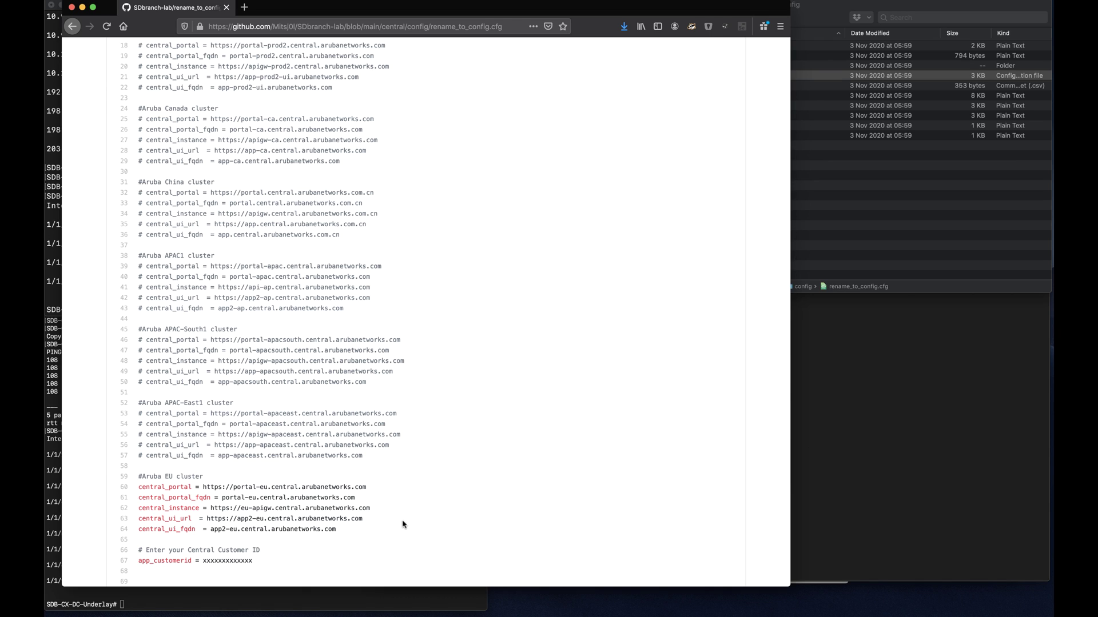
left_click_drag(390, 526, 373, 480)
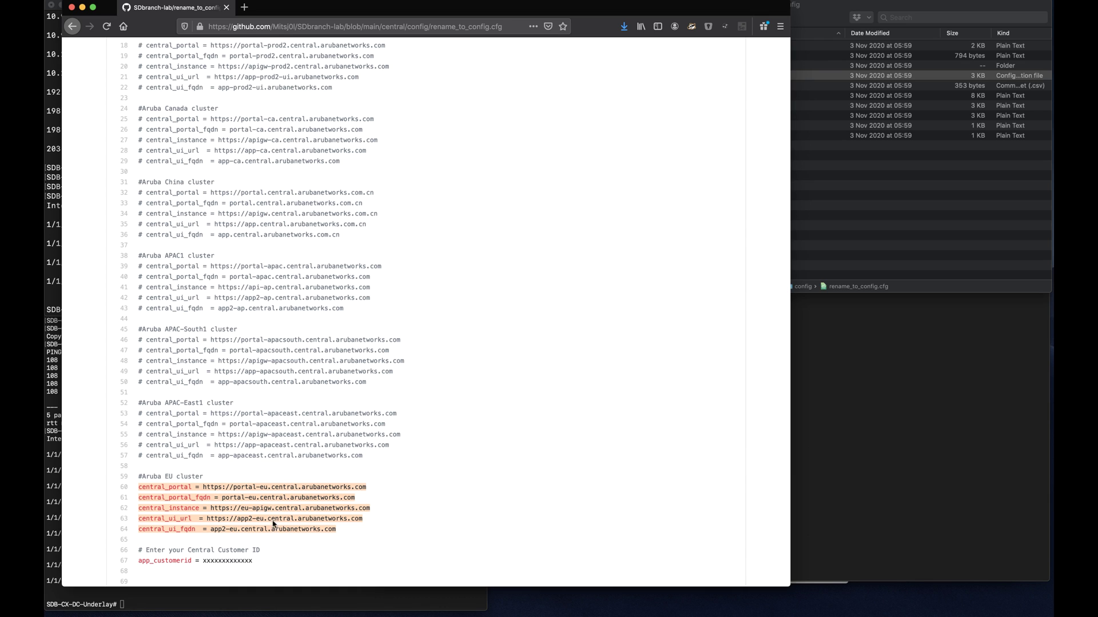
left_click_drag(357, 311, 318, 265)
left_click(360, 528)
scroll(360, 527, "down", 5)
scroll(360, 527, "up", 10)
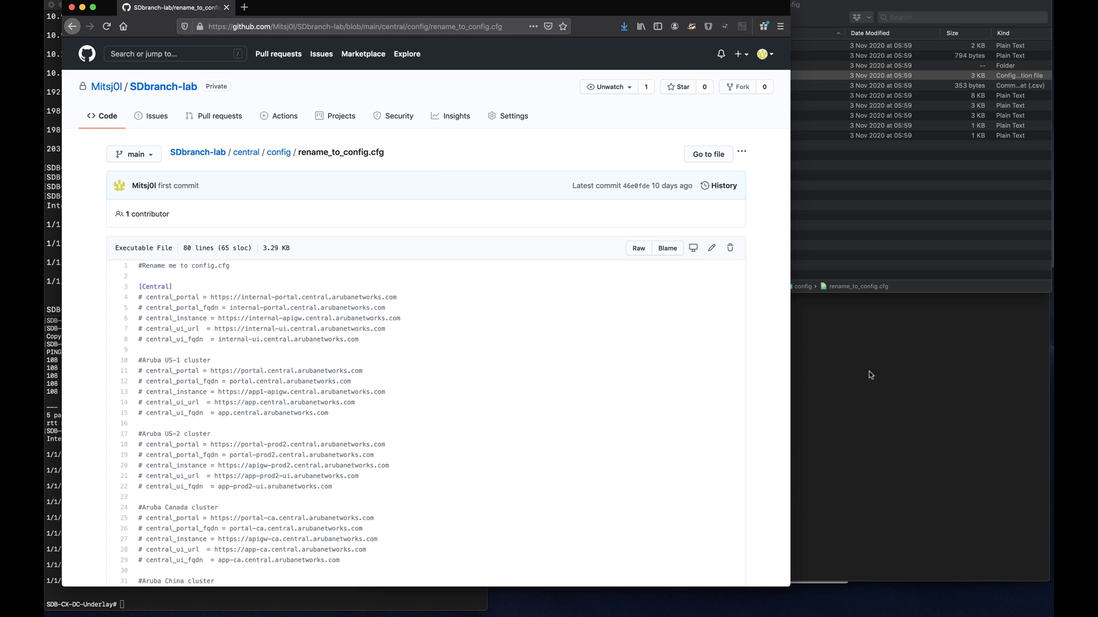
Step: Open rename_to_config.cfg in the text editor and select the EU cluster lines
left_click(858, 248)
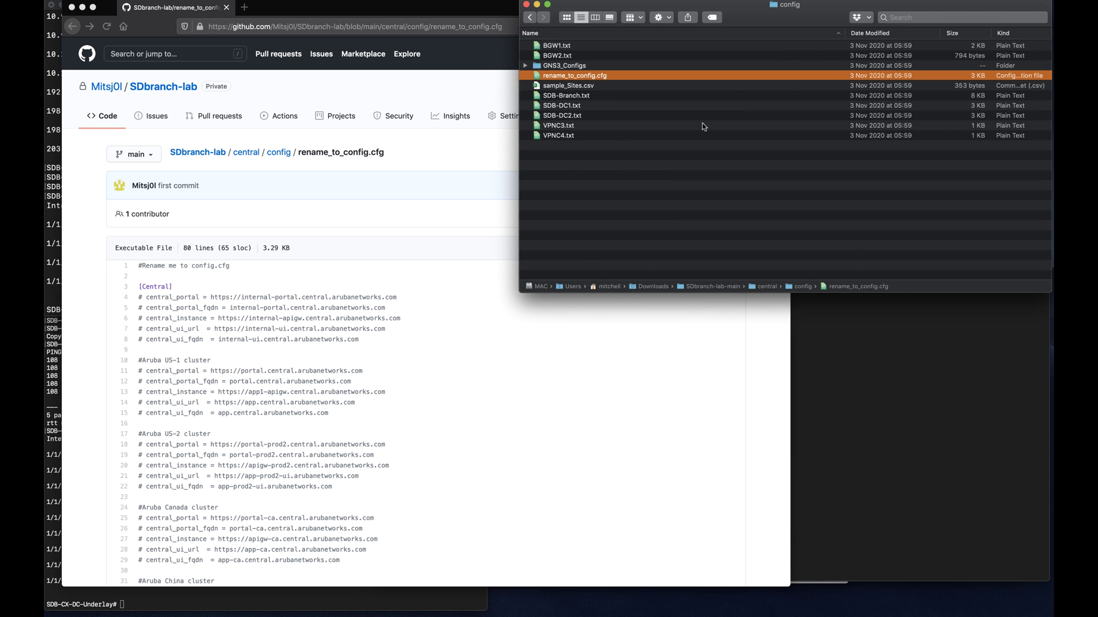
key("super+o")
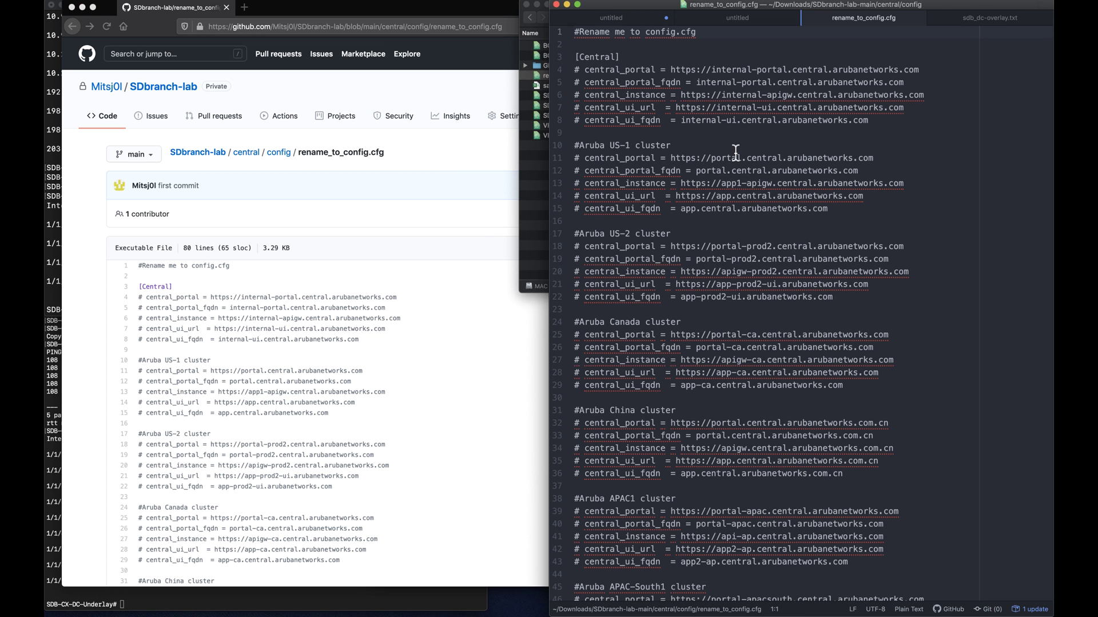
scroll(738, 150, "down", 10)
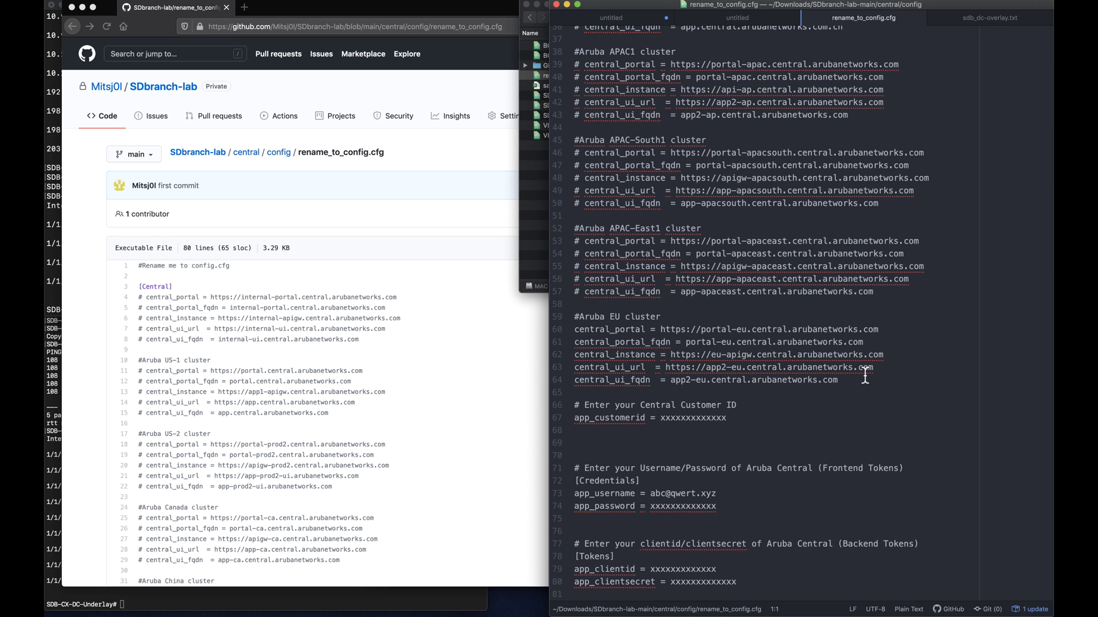
left_click_drag(866, 378, 799, 342)
Step: Rename rename_to_config.cfg to config.cfg
left_click(542, 199)
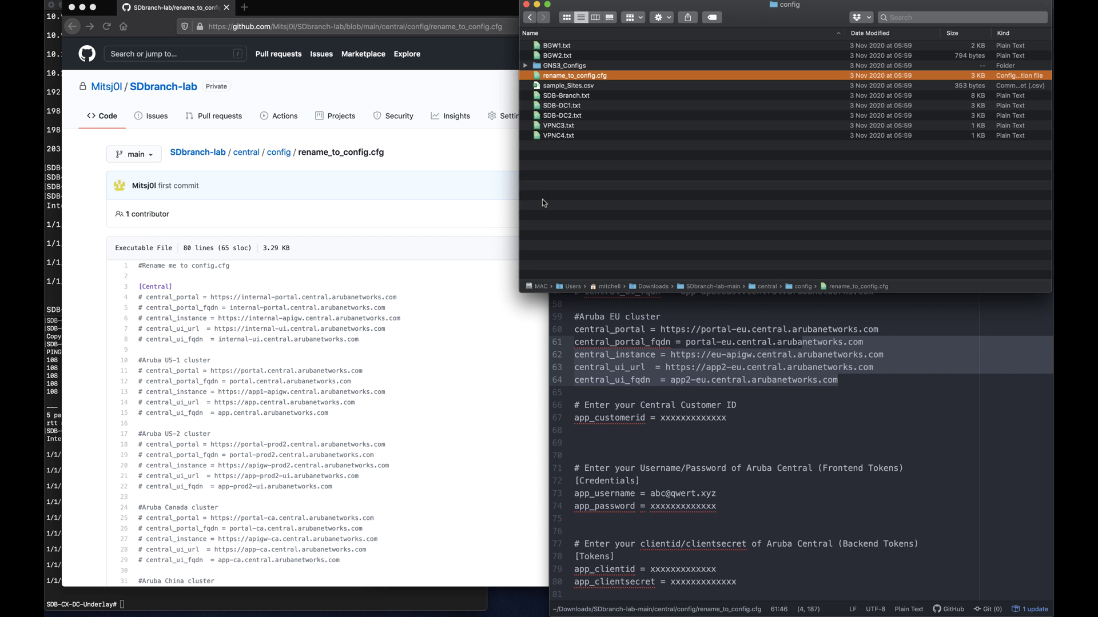
key("Return")
type("config")
key("Return")
Step: Select the customer ID, username and client secret placeholders in config.cfg, then return to GitHub
left_click(655, 390)
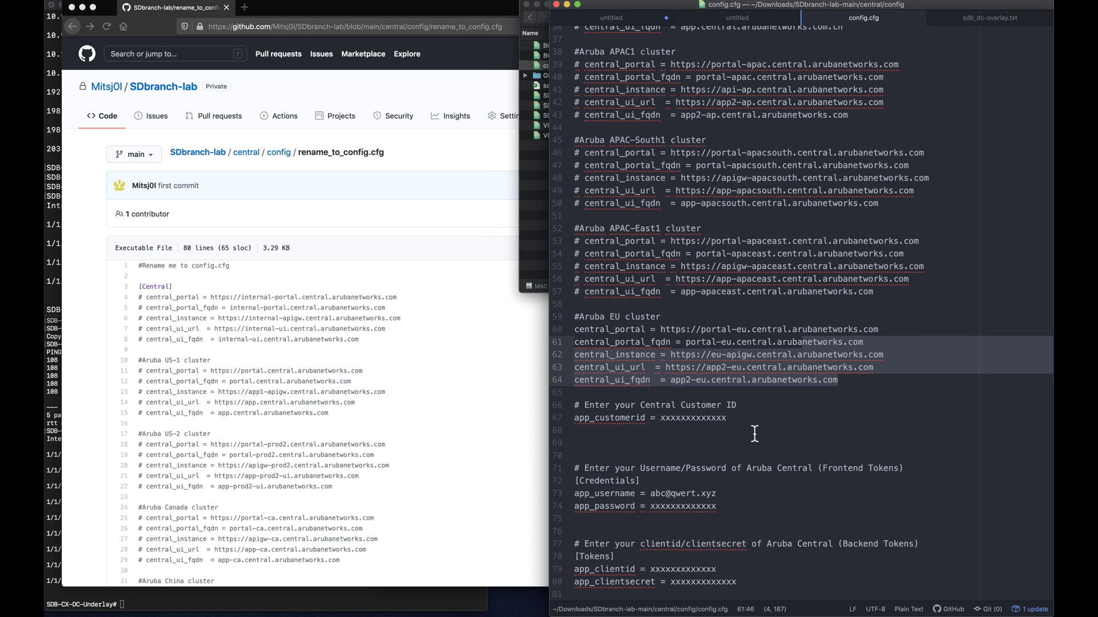
double_click(711, 418)
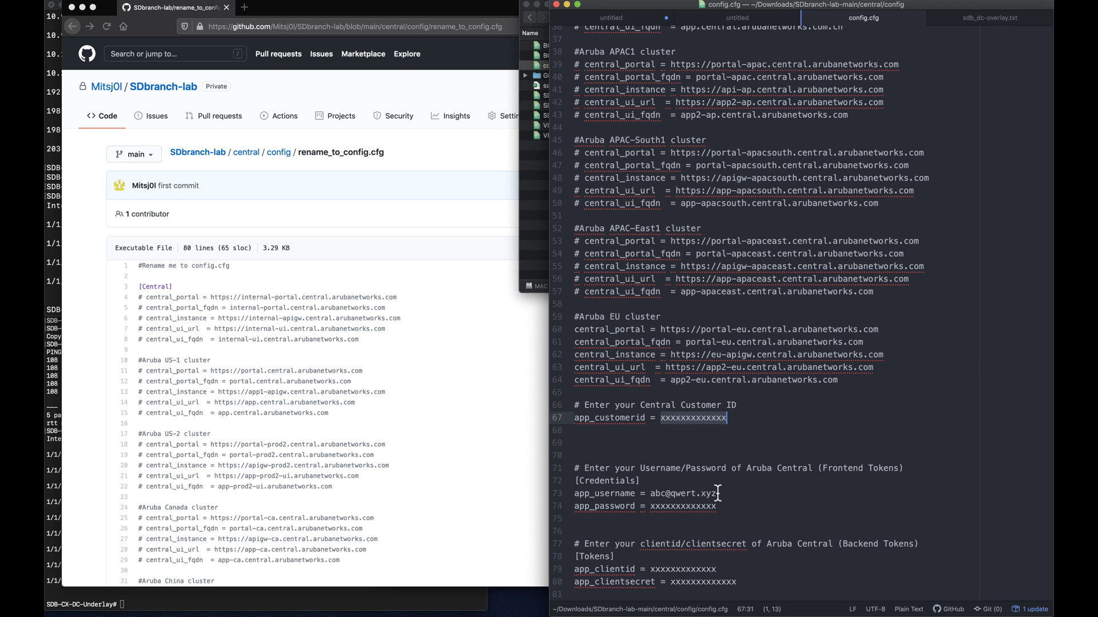
left_click_drag(716, 494, 653, 495)
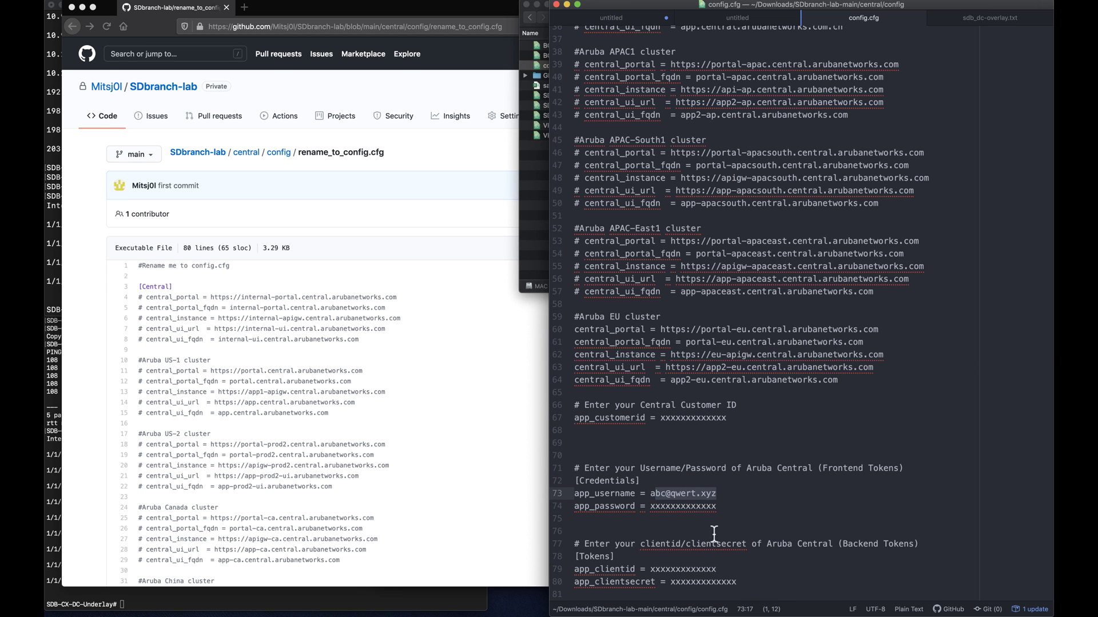
left_click_drag(736, 582, 685, 582)
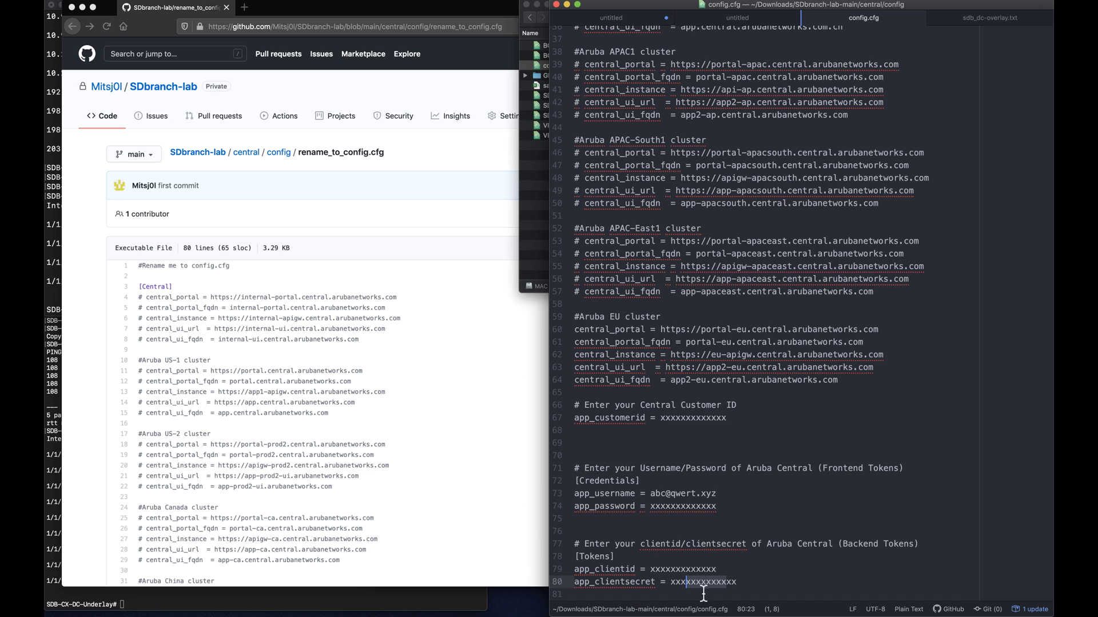
left_click(466, 480)
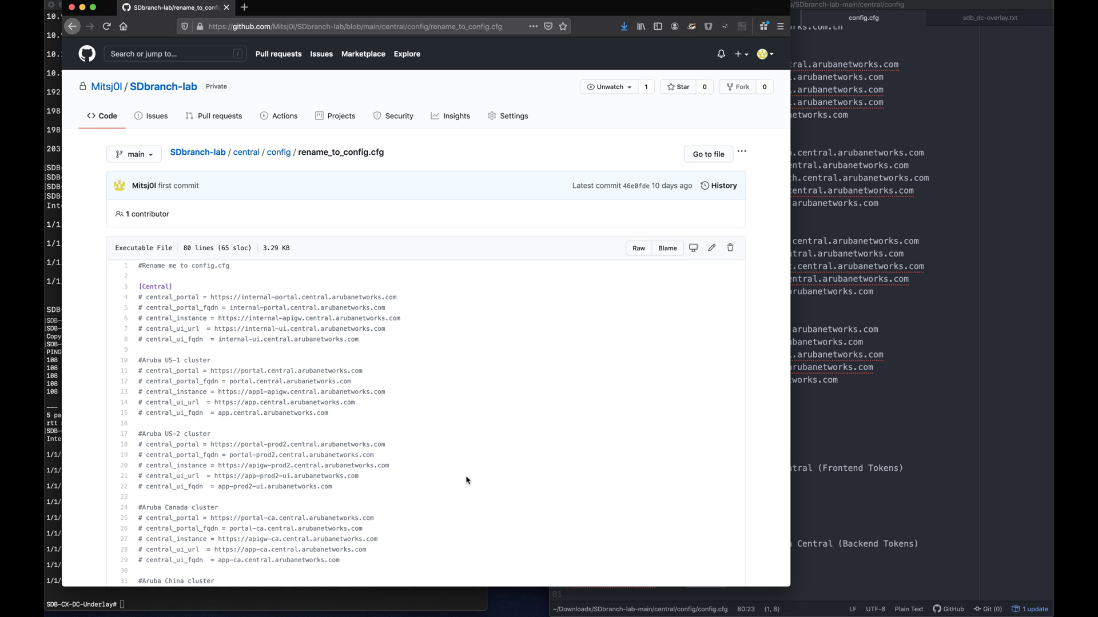
Step: On the Aruba website's Try Aruba Central page, start the AP trial registration
key("super+Tab")
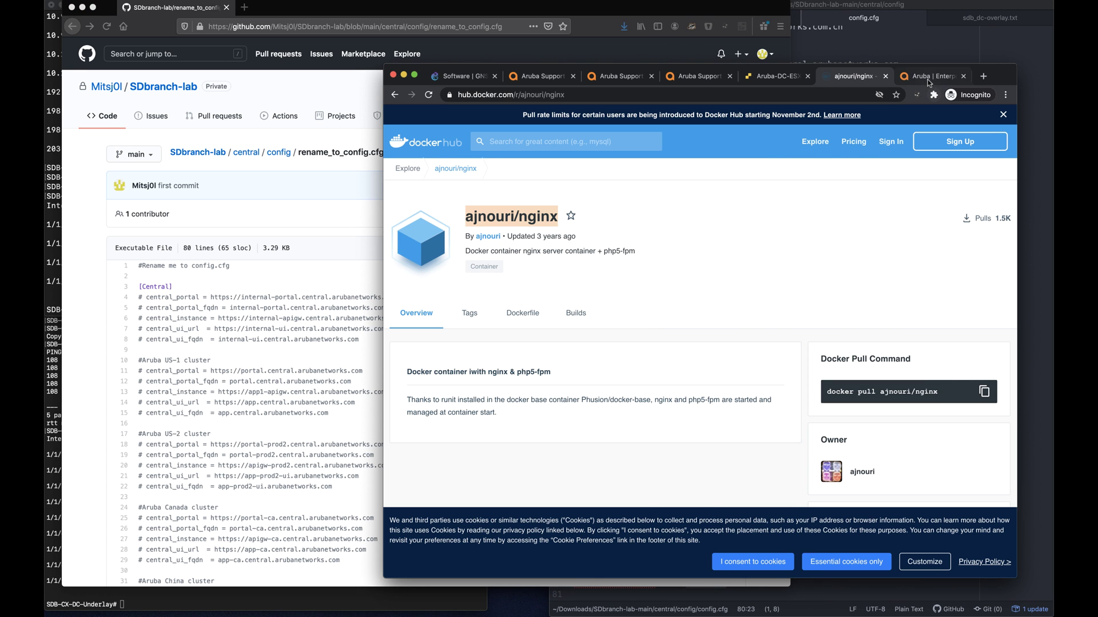
left_click(928, 80)
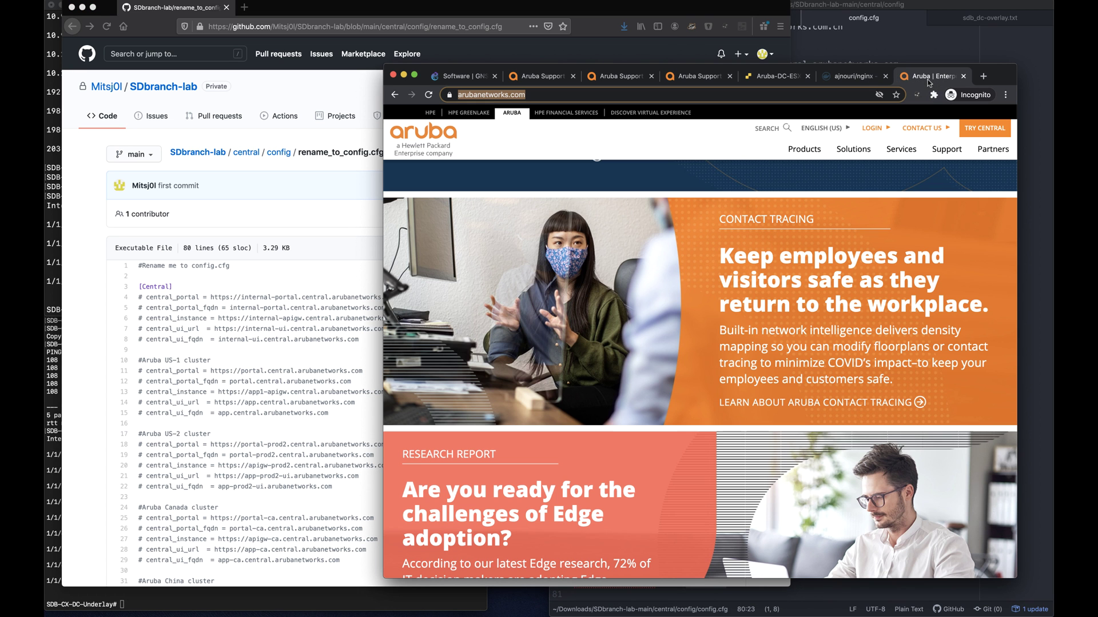
left_click(977, 127)
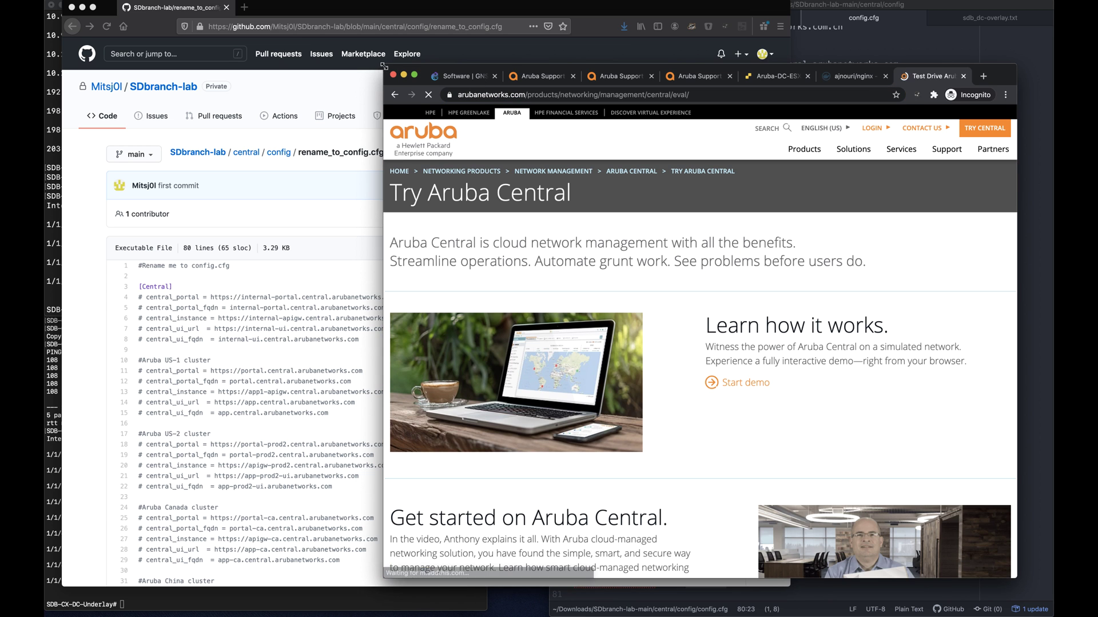
left_click_drag(383, 65, 199, 1)
scroll(401, 365, "down", 5)
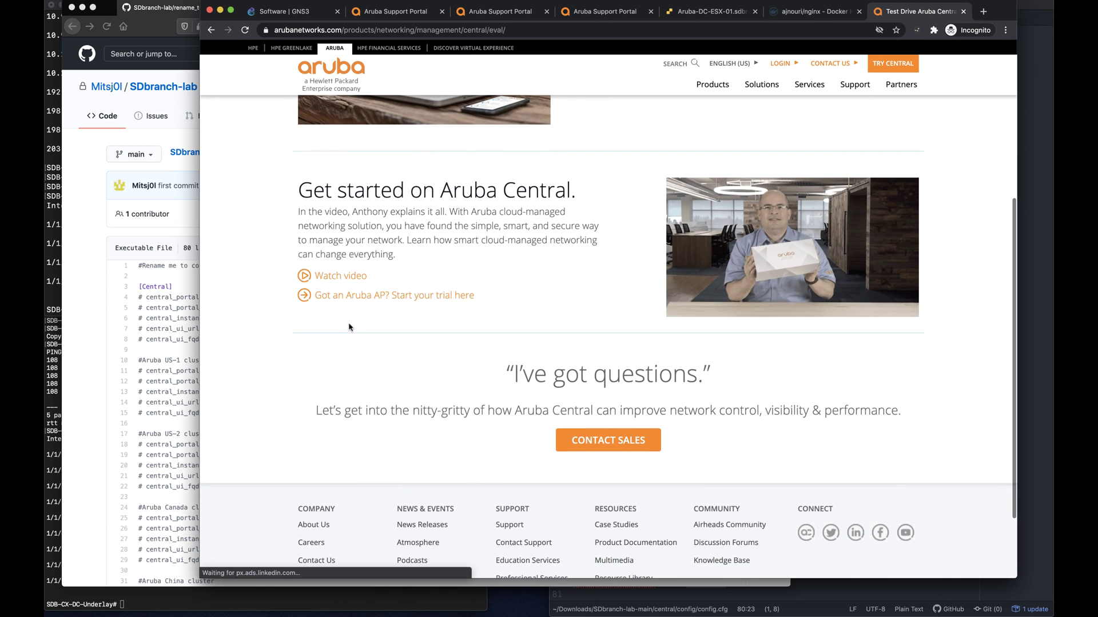
scroll(402, 365, "up", 2)
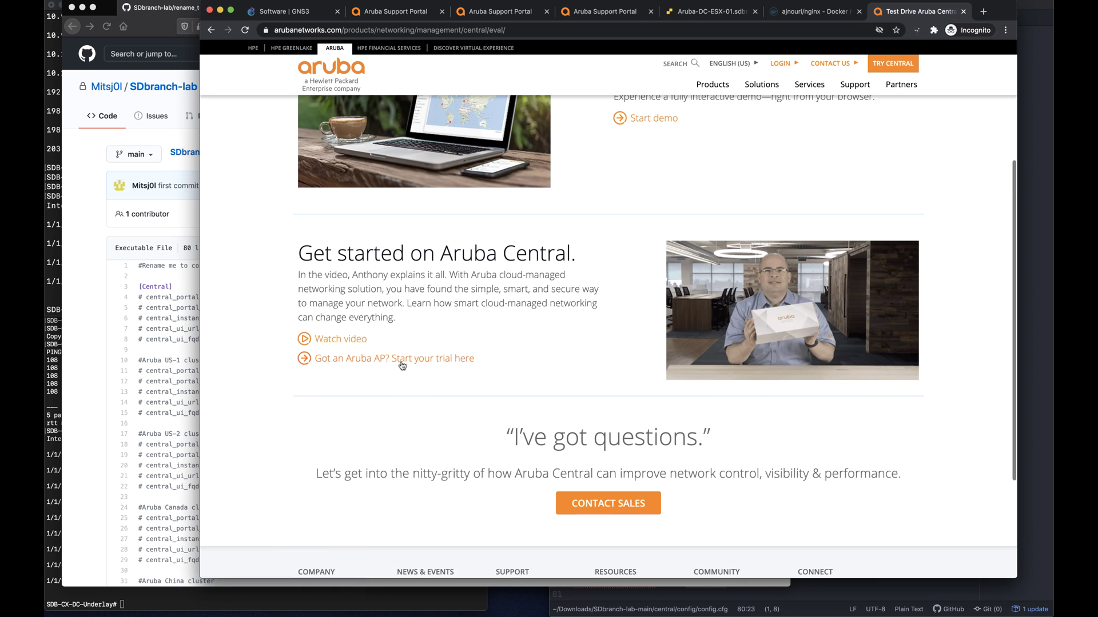
left_click(366, 359)
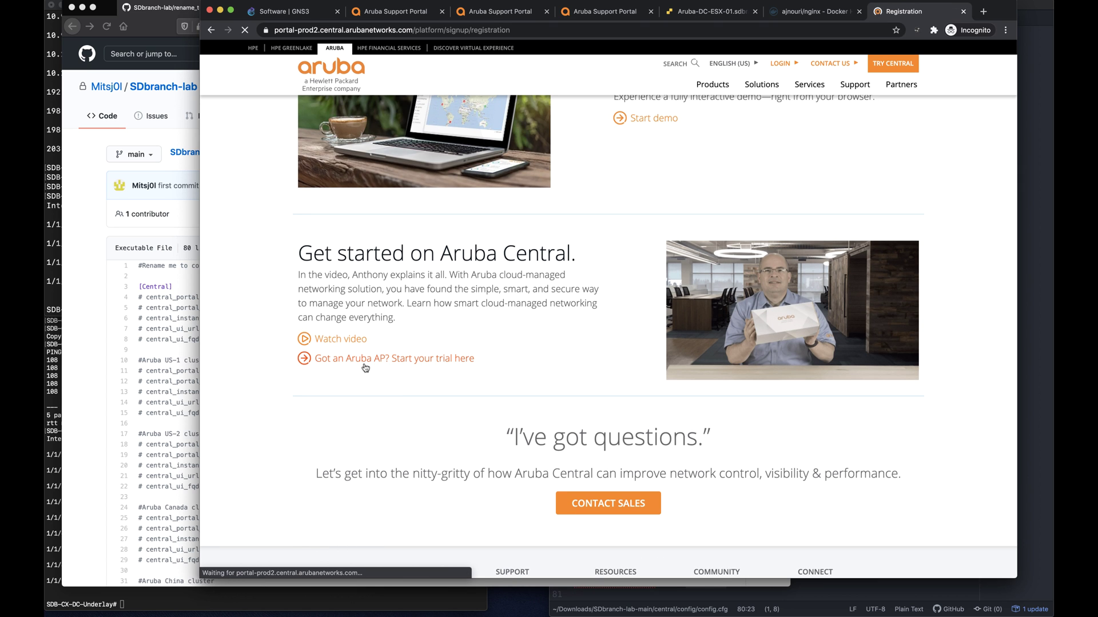
Step: Keep US-2 as the server region in the trial form's Server Details
scroll(441, 425, "down", 5)
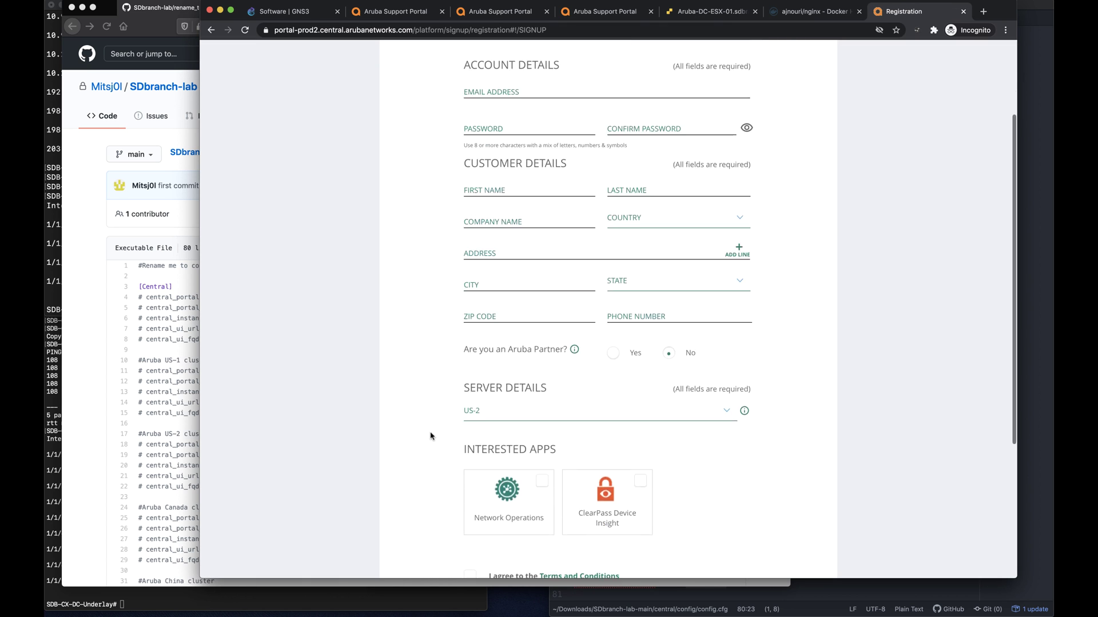
left_click(550, 401)
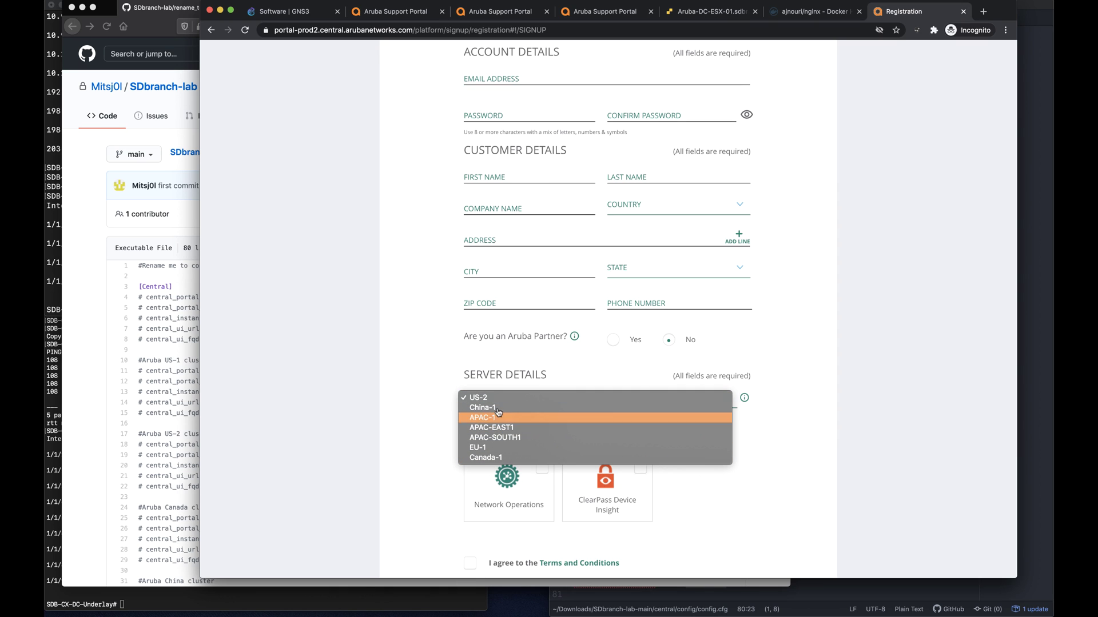
left_click(442, 496)
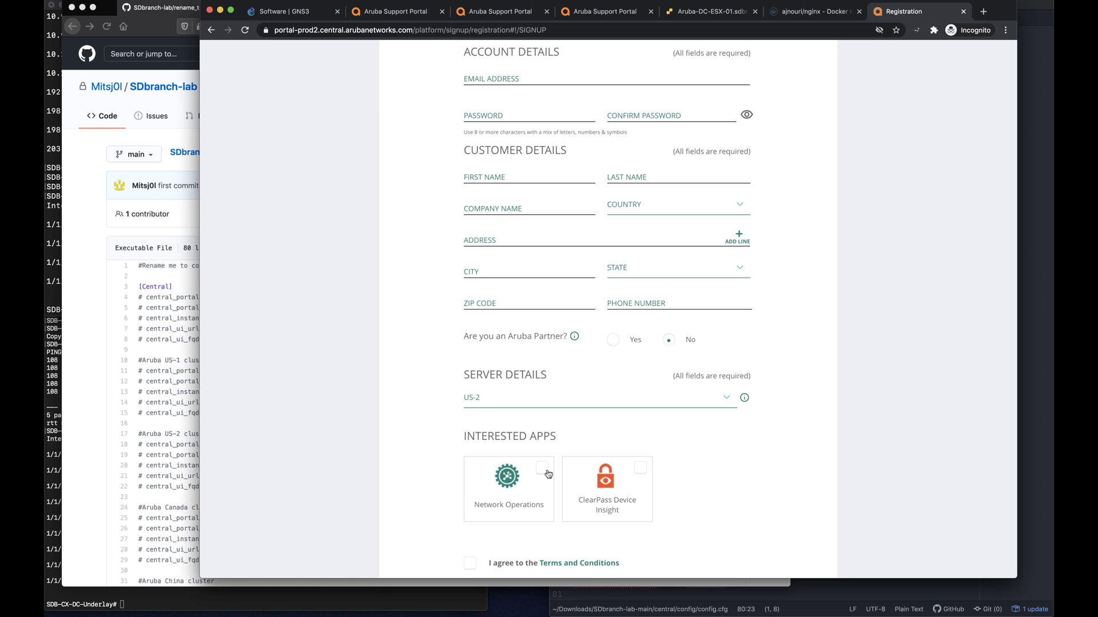
scroll(551, 467, "down", 4)
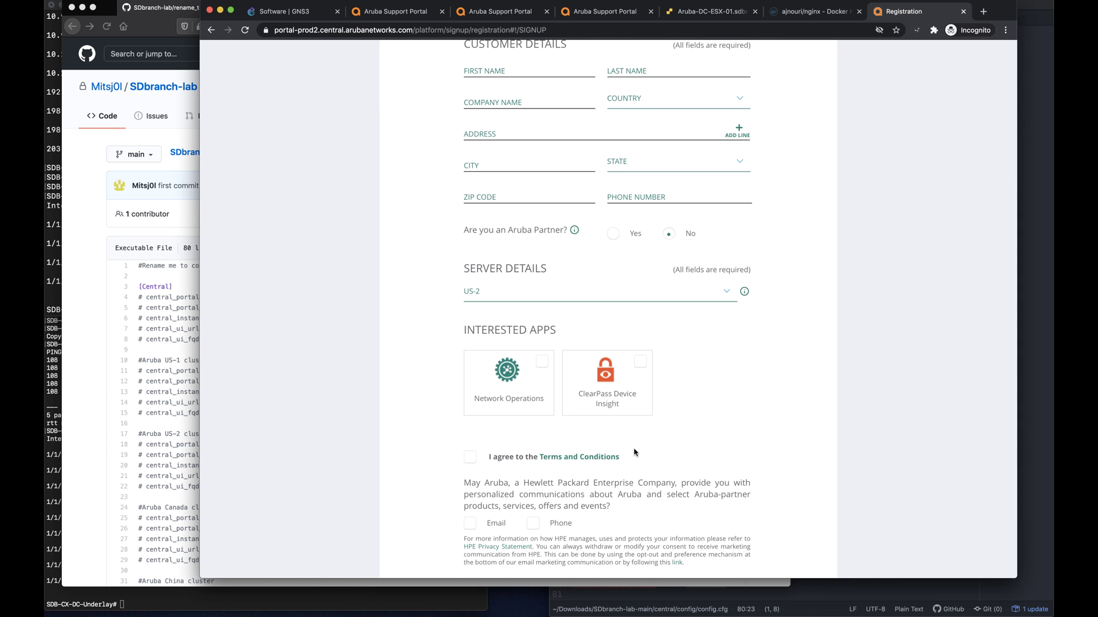
scroll(648, 388, "up", 10)
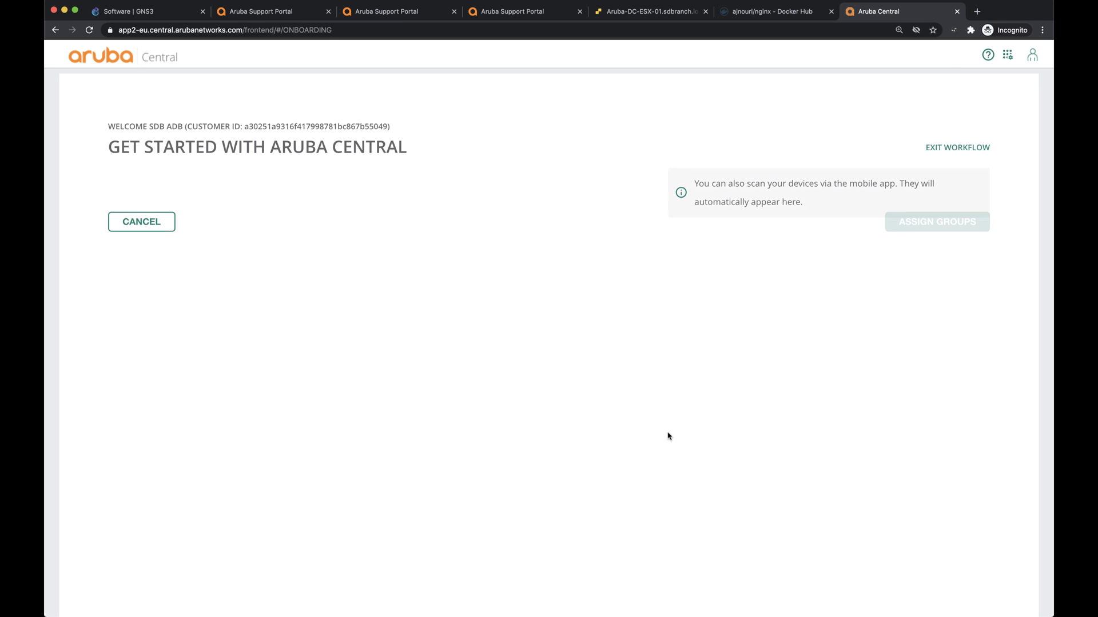
Step: Exit the onboarding workflow, dismiss the welcome message and enlarge the page
left_click(968, 146)
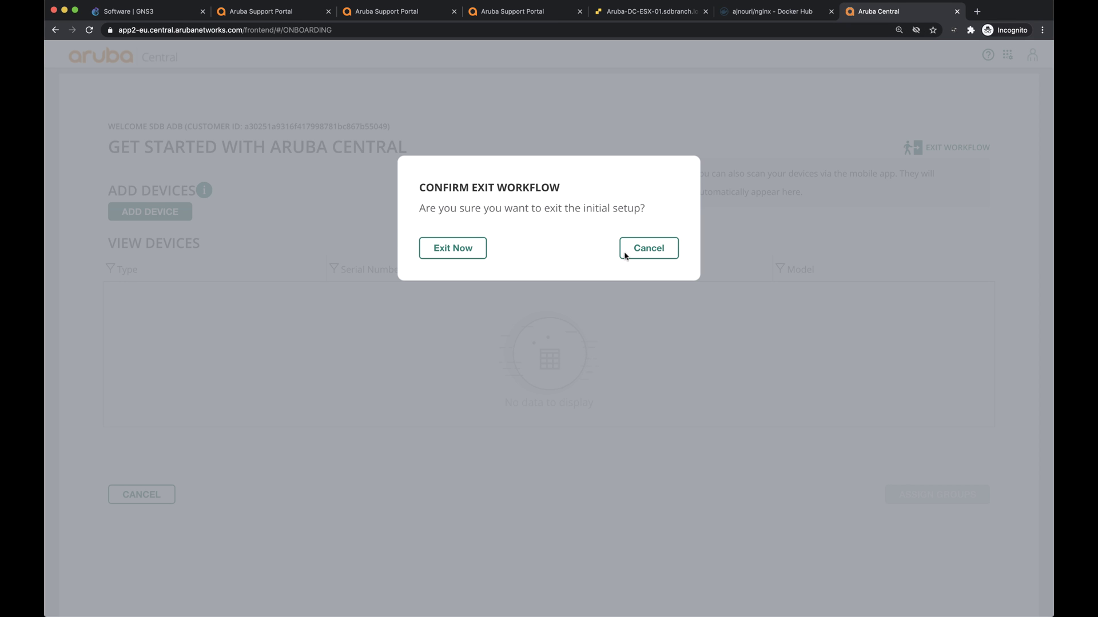
left_click(439, 248)
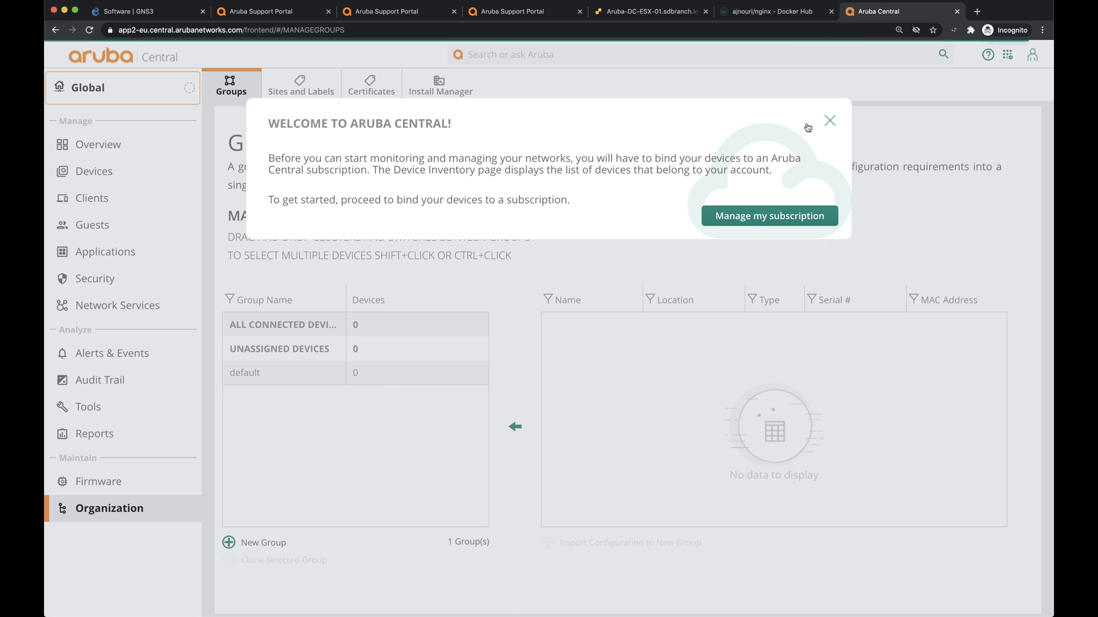
left_click(829, 121)
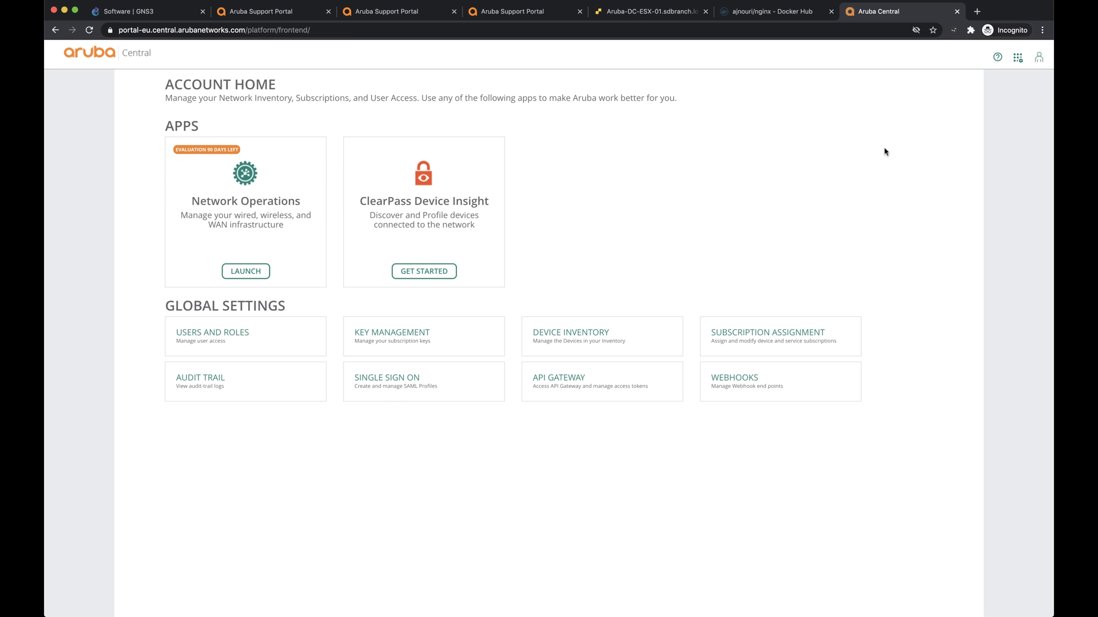
key("super+equal")
key("super+equal")
Step: Copy the account's Customer ID into line 67 of config.cfg and save it
left_click(1034, 61)
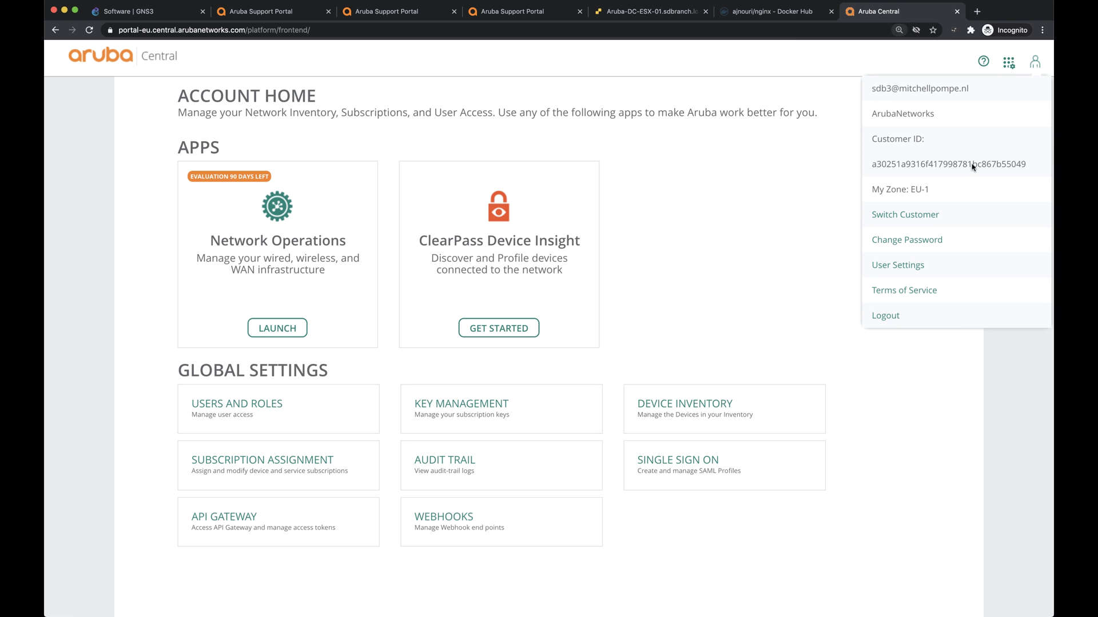
double_click(1012, 166)
key("super+c")
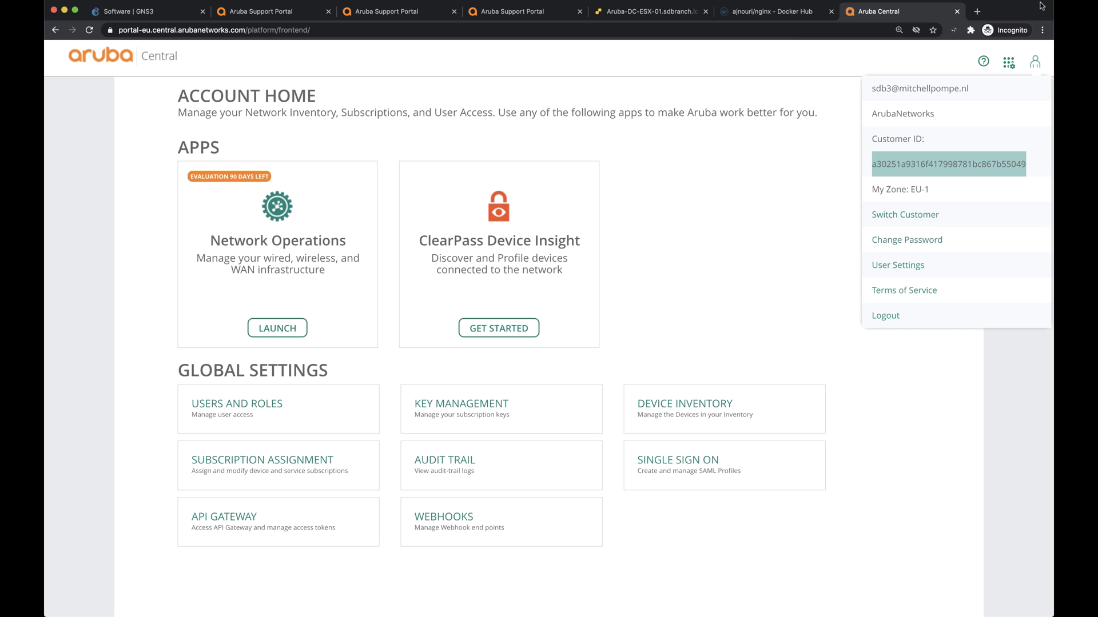
double_click(1040, 6)
key("super+Tab")
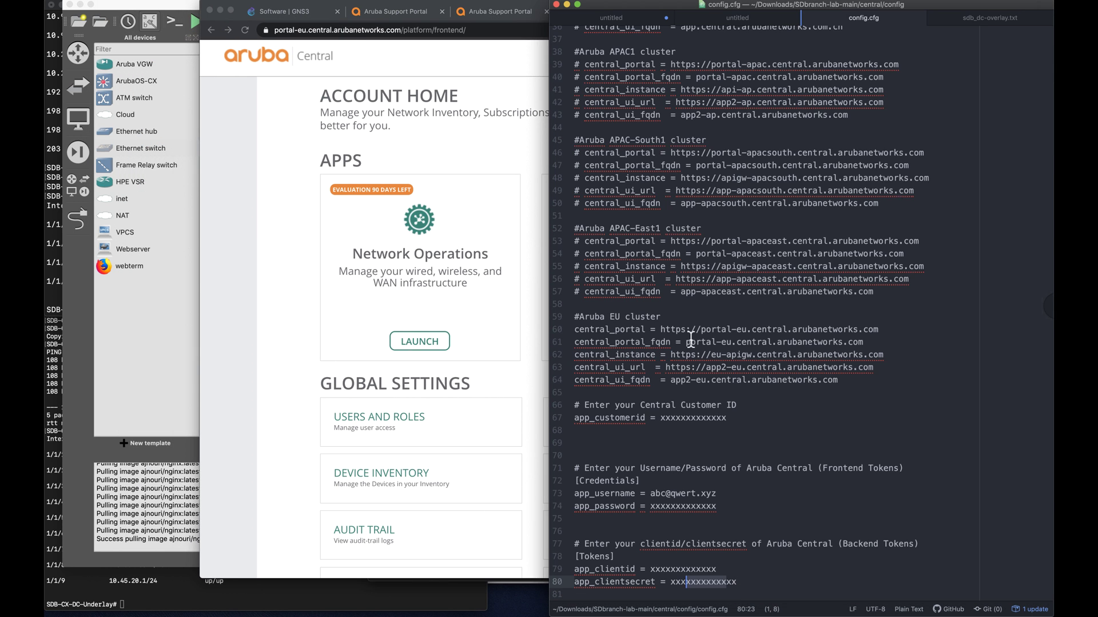
double_click(686, 417)
key("super+v")
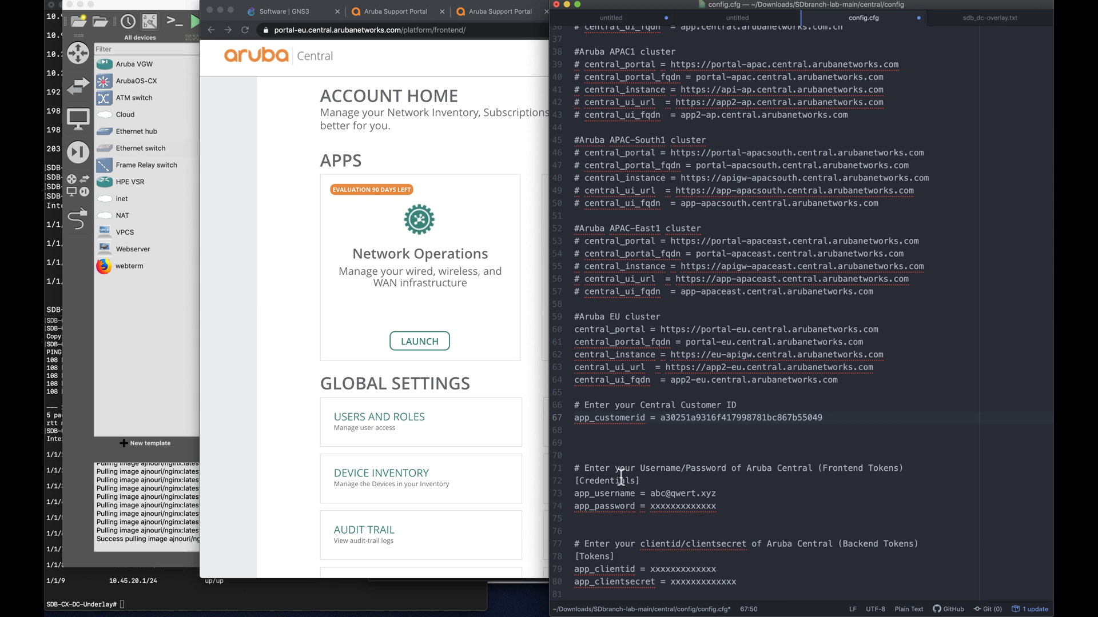
key("super+s")
key("super+Tab")
scroll(526, 380, "down", 2)
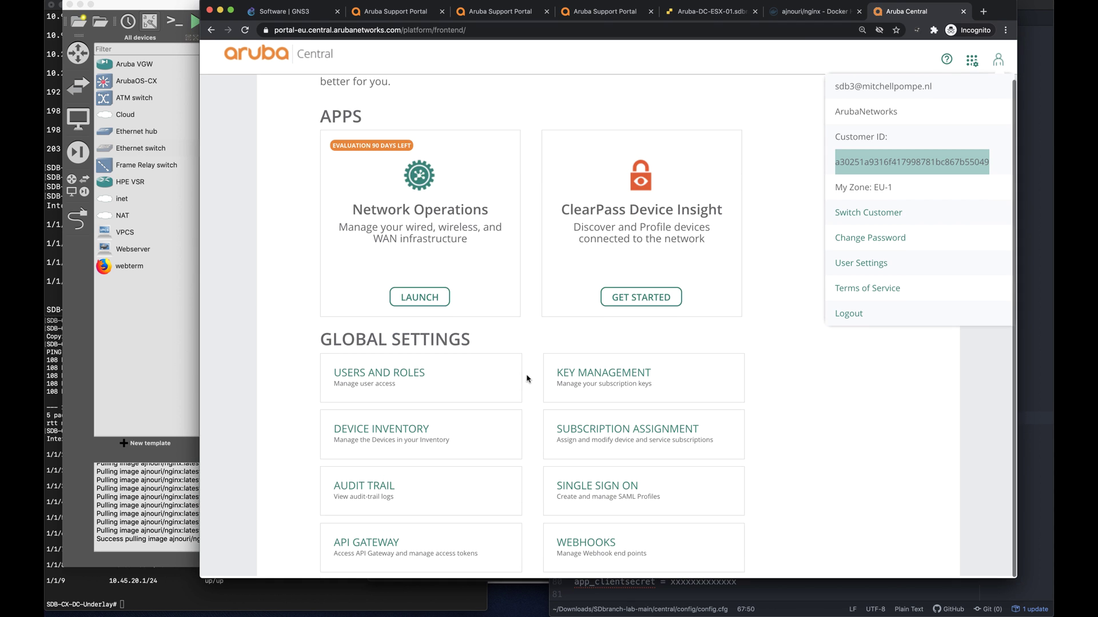
Step: Generate a new Network Operations API token under API Gateway's My Apps & Tokens
left_click(378, 548)
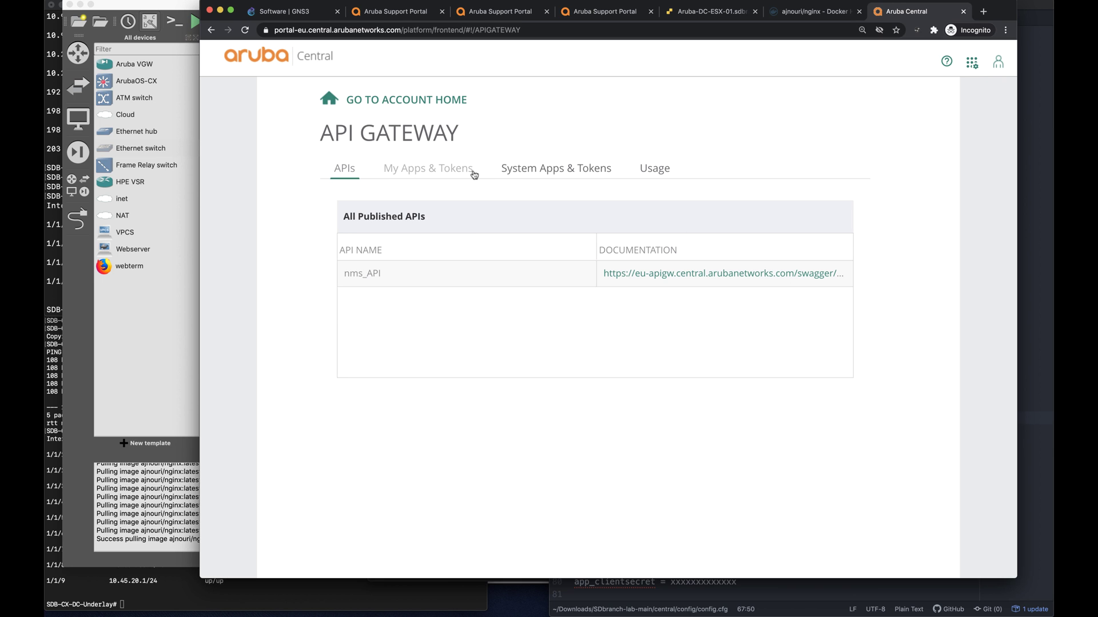
left_click(449, 171)
left_click(792, 240)
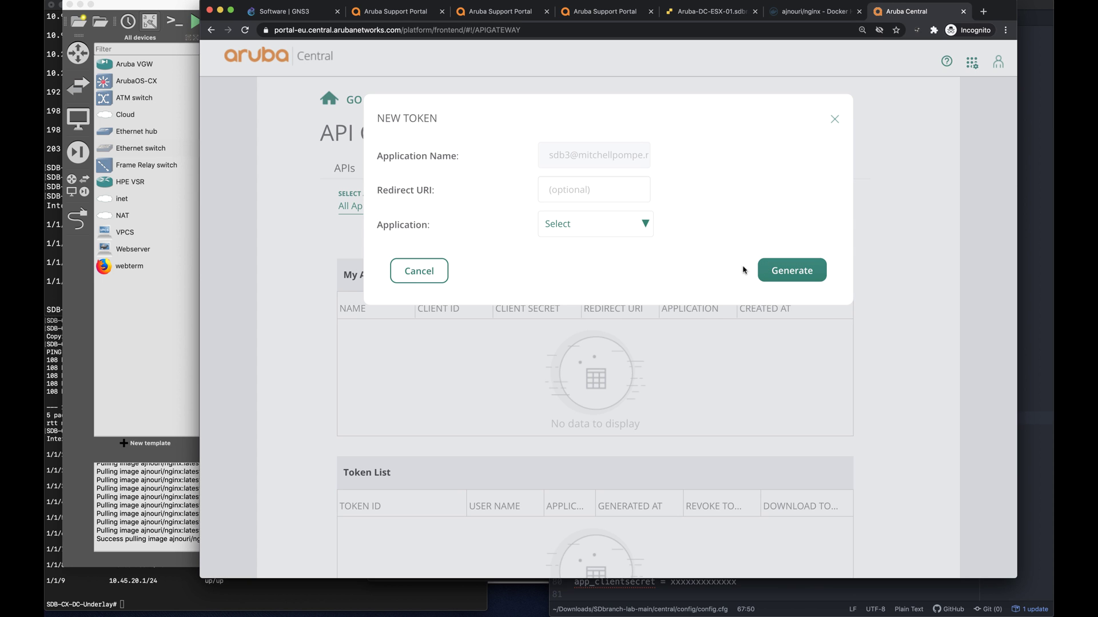
left_click(597, 223)
left_click(583, 237)
left_click(772, 266)
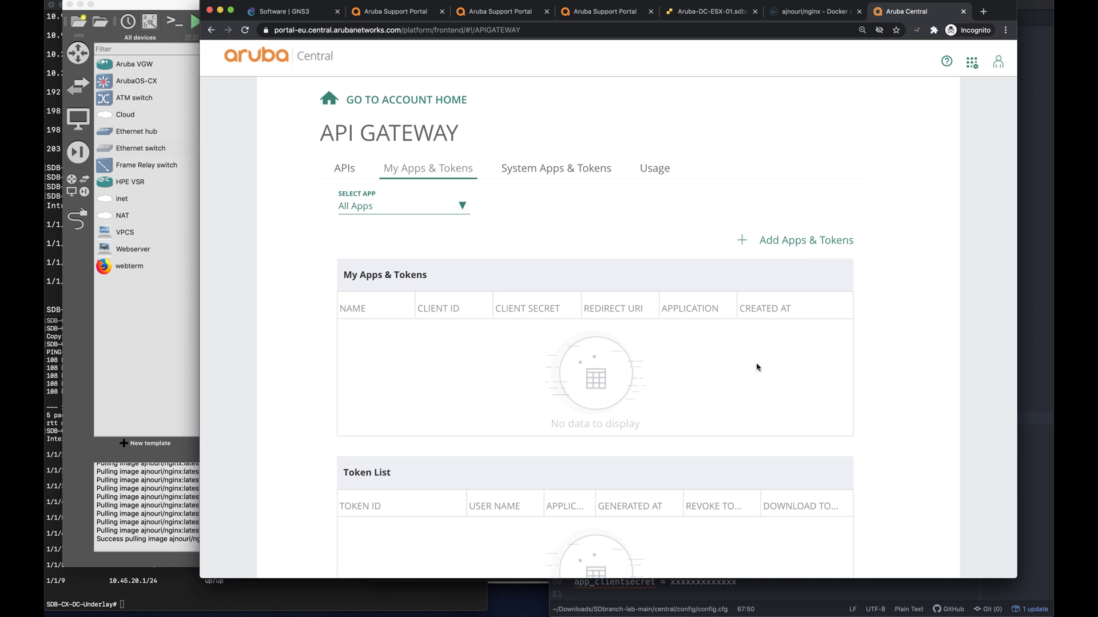
Step: Paste the new client ID and client secret into config.cfg lines 79 and 80
double_click(445, 330)
left_click(1027, 282)
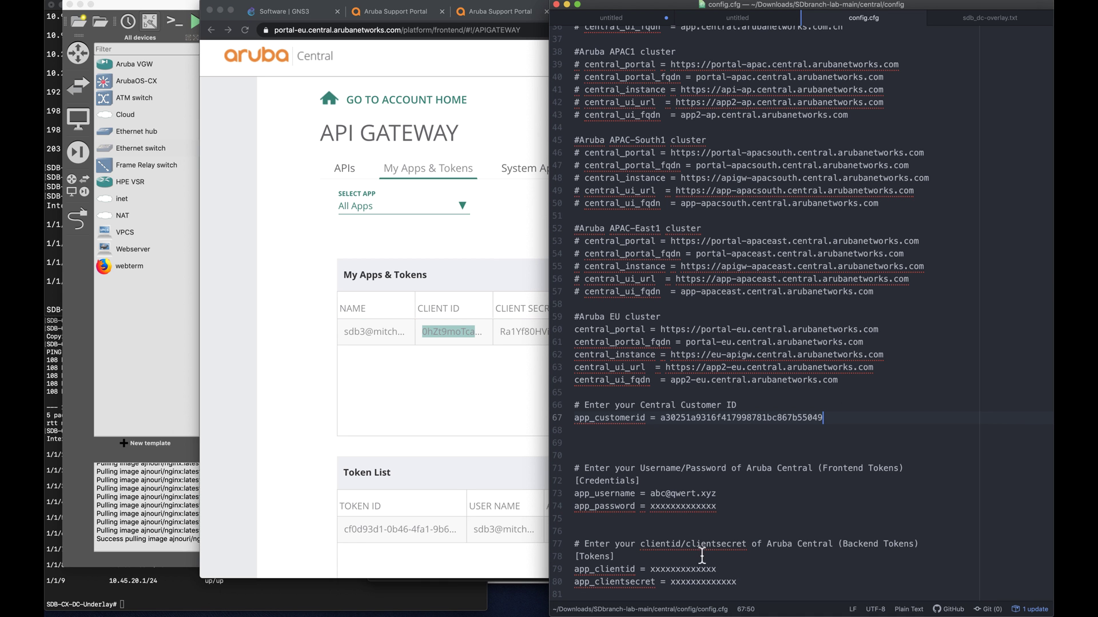
double_click(698, 569)
left_click(502, 492)
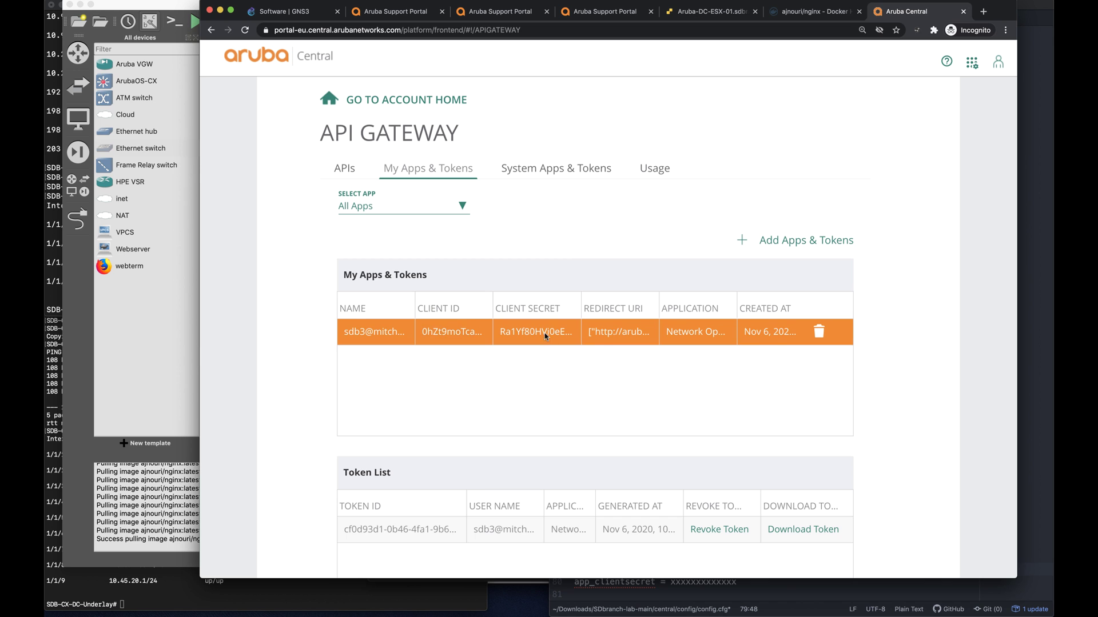
double_click(545, 336)
left_click(1021, 330)
left_click(707, 577)
double_click(707, 581)
key("super+v")
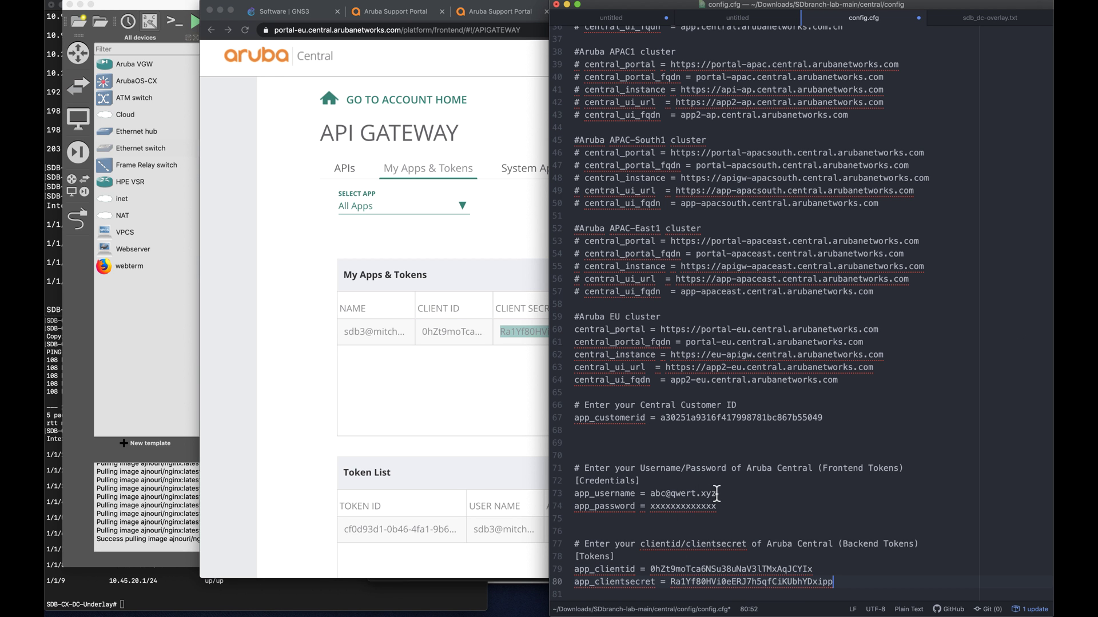
Step: Replace the sample username on line 73 with the account e-mail
left_click_drag(717, 494, 650, 493)
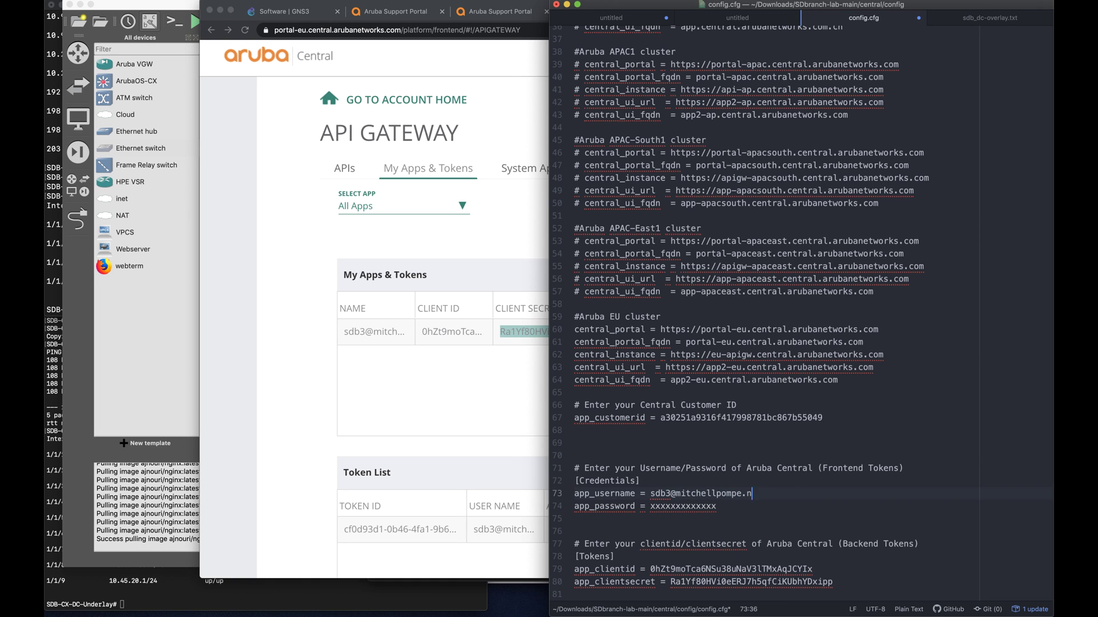
double_click(659, 506)
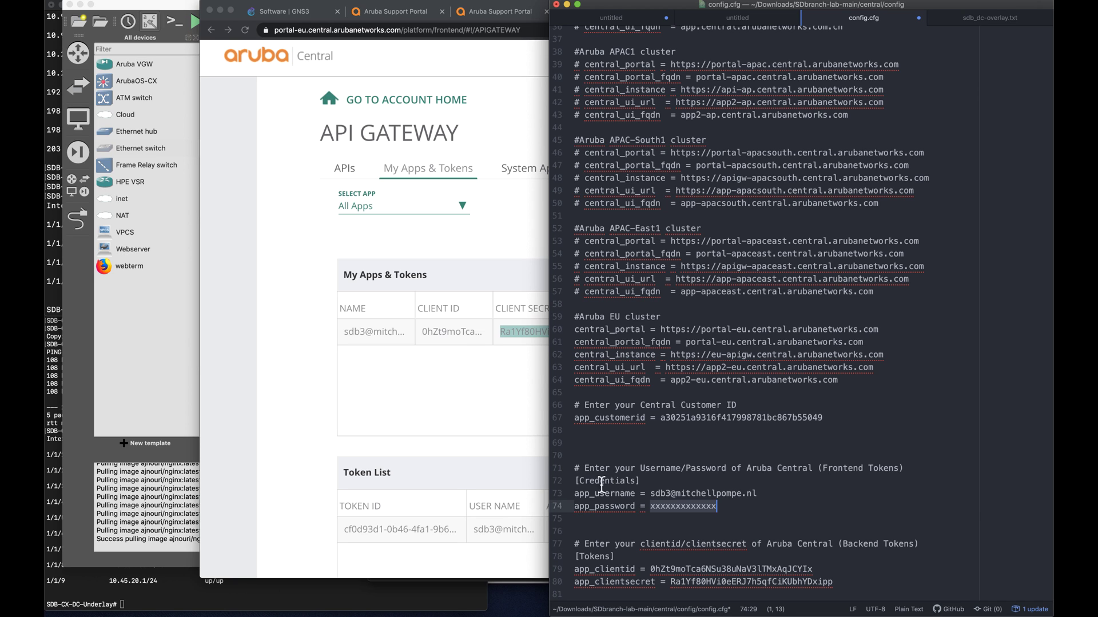
Step: From account home, launch Aruba Central, dismiss the welcome and open the Network Health overview
left_click(516, 438)
left_click(399, 98)
left_click(410, 340)
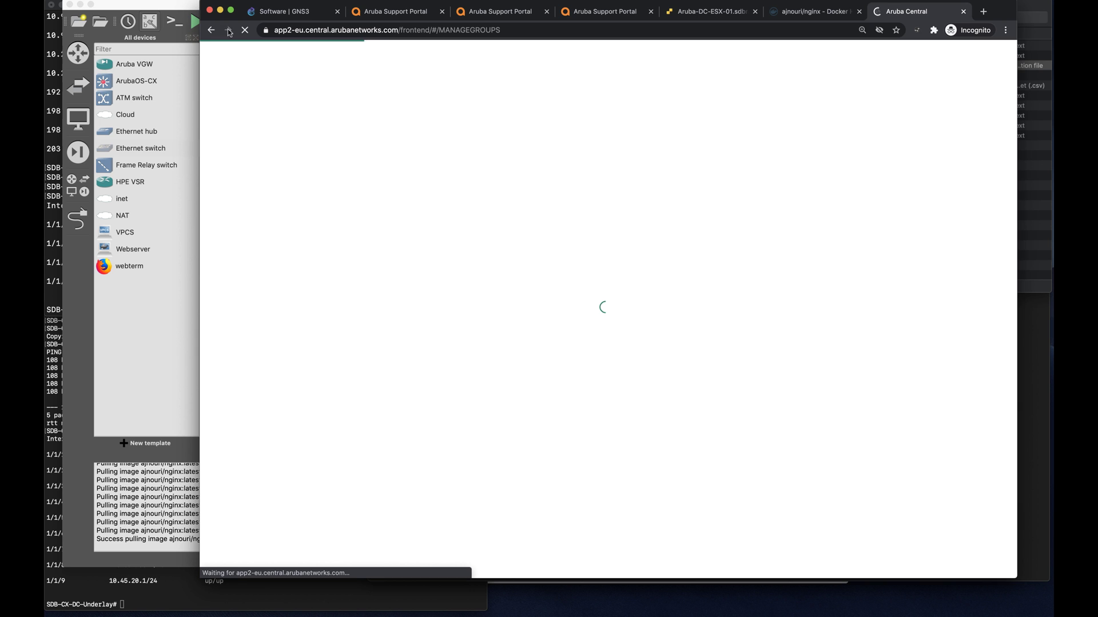
left_click_drag(233, 4, 78, 4)
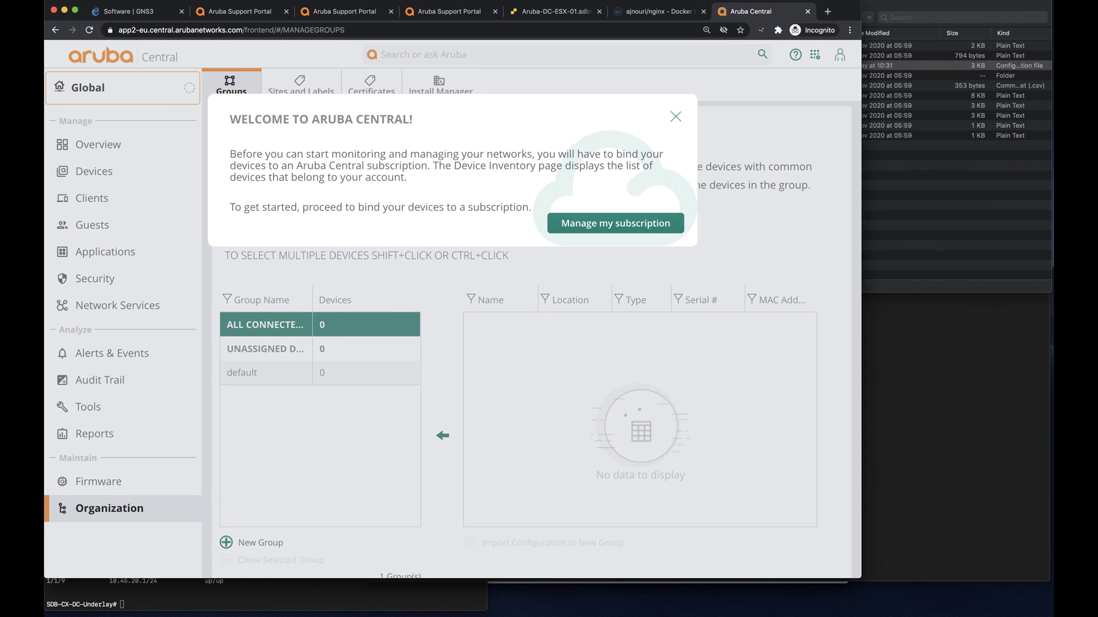
left_click(676, 116)
left_click(110, 146)
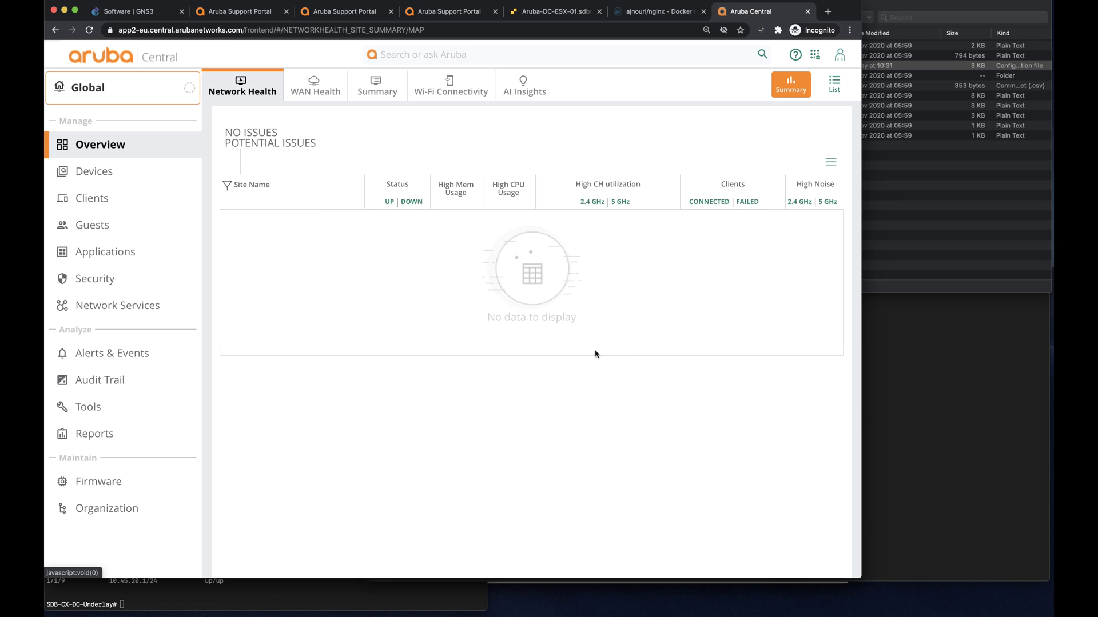
left_click(930, 380)
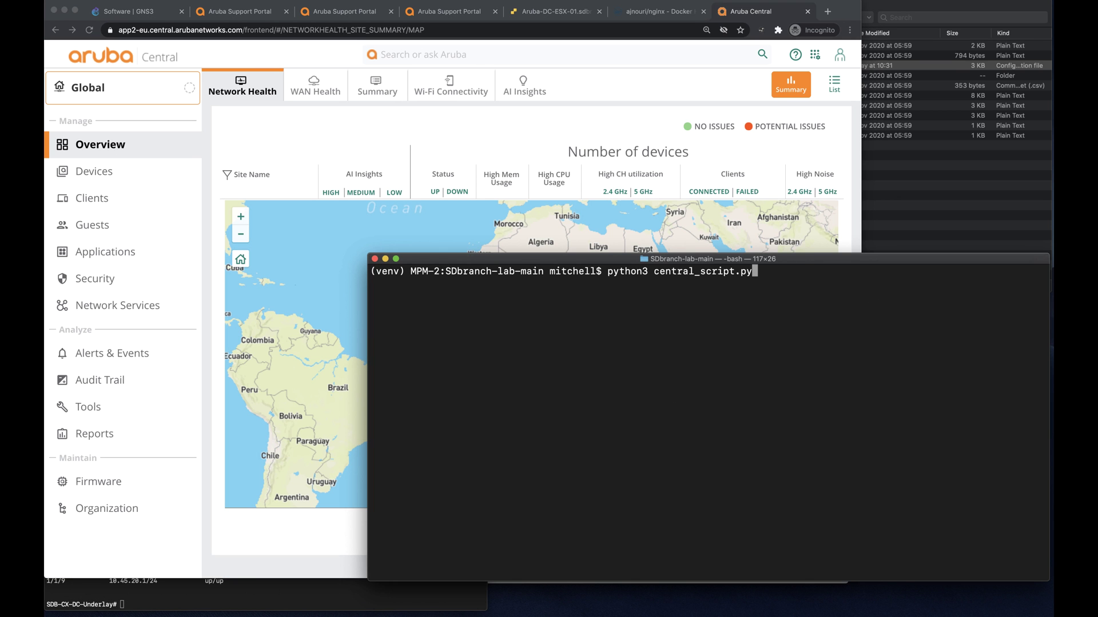
Step: Run central_script.py to see its usage, then rerun it with the create_vgw action
key("Return")
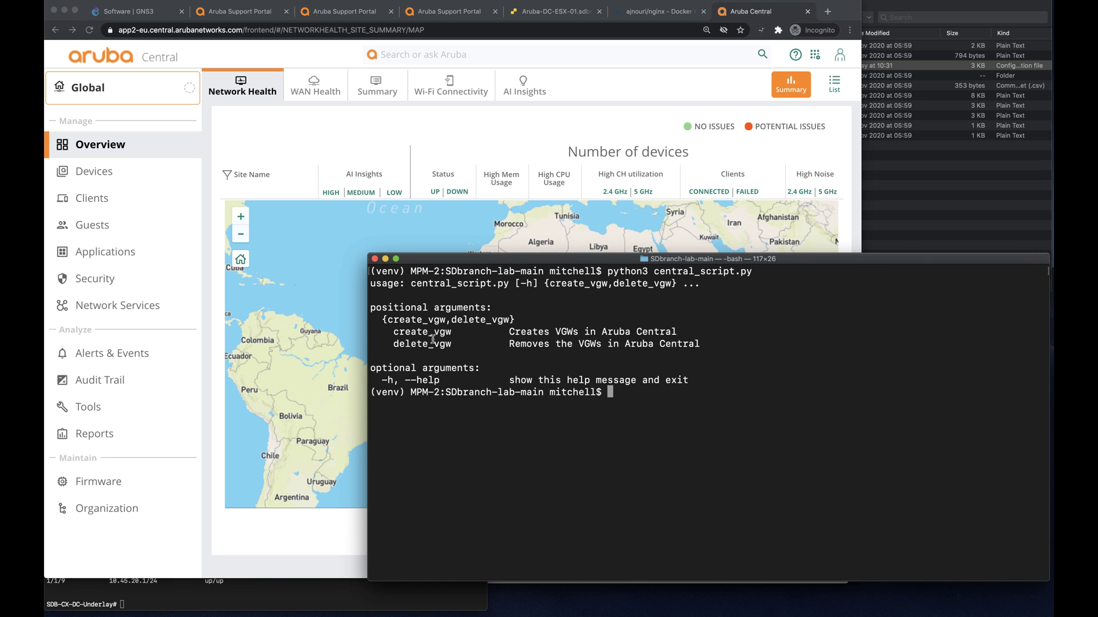
double_click(426, 333)
key("super+c")
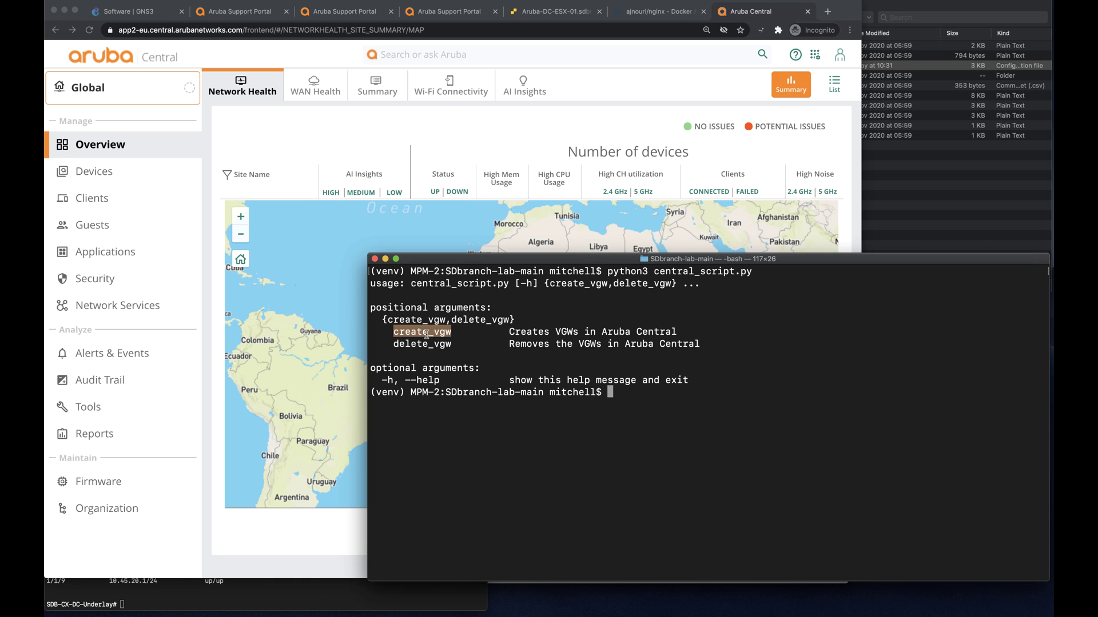
key("Up")
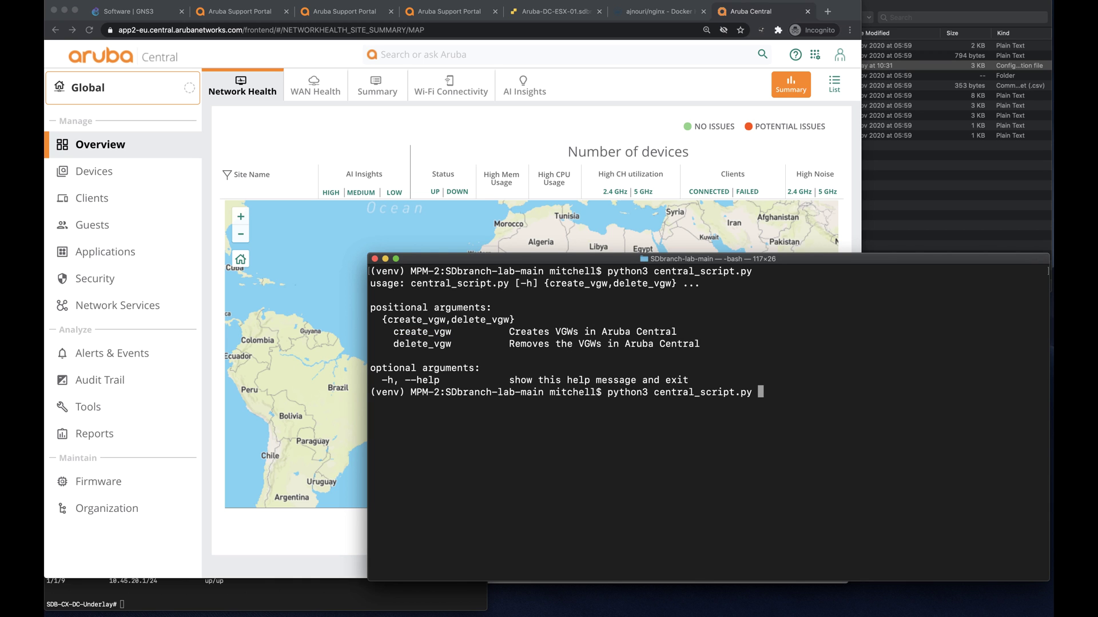
key("super+v")
key("Return")
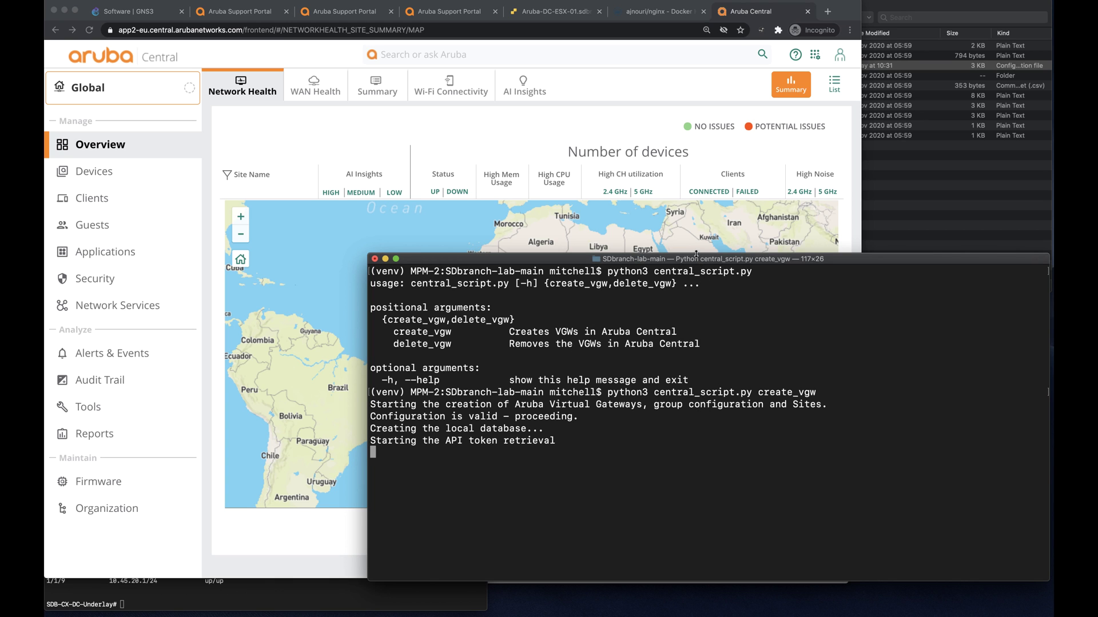
left_click_drag(695, 254, 713, 102)
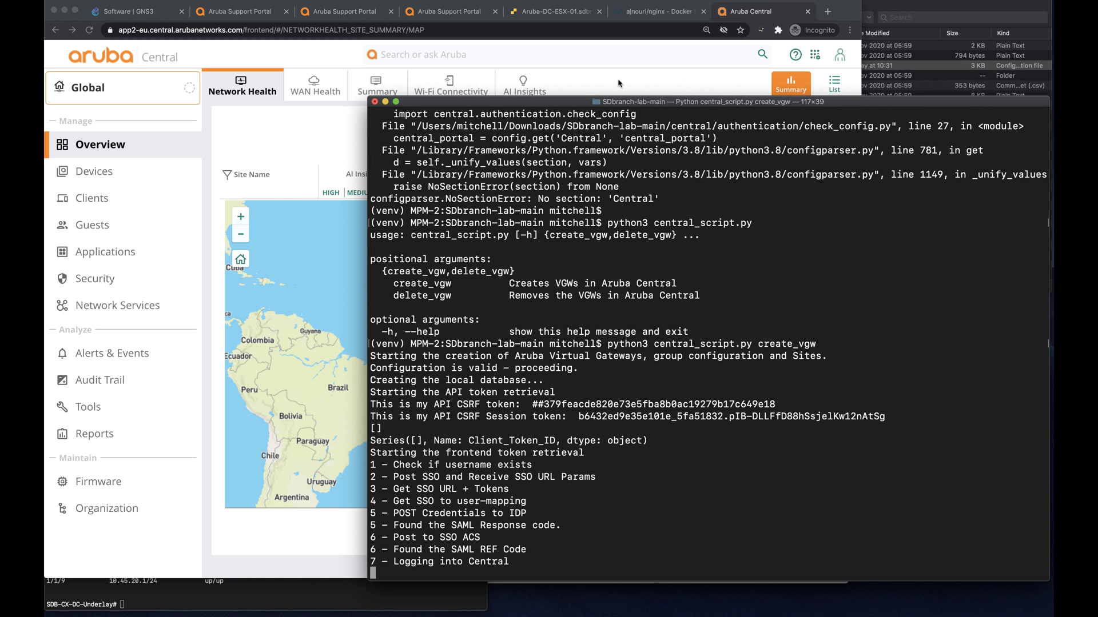
left_click(618, 83)
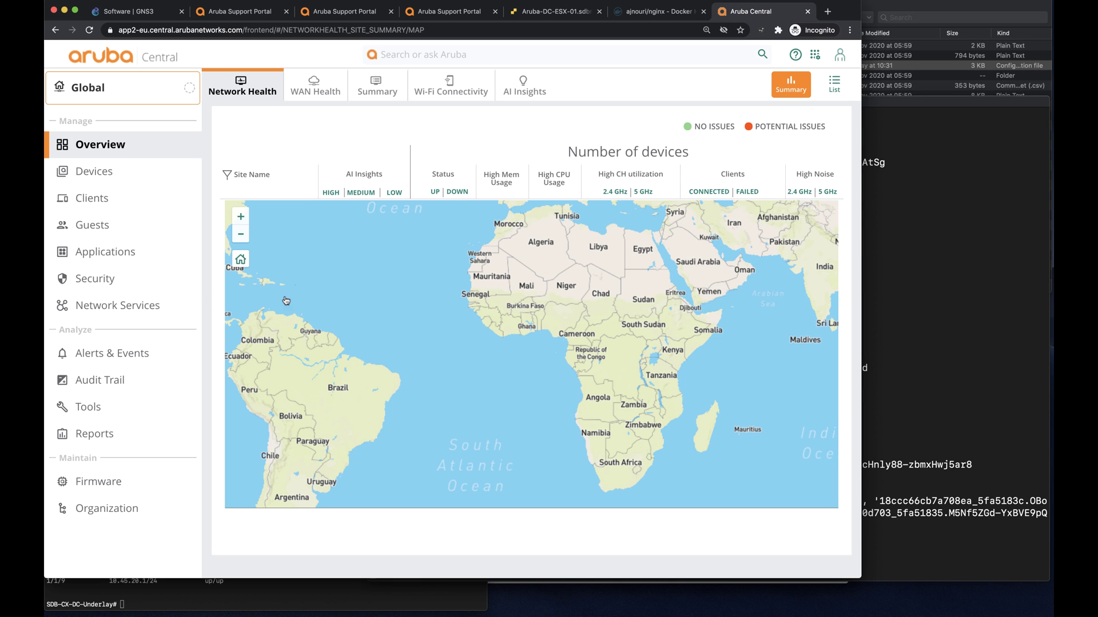
Step: Show the unmanaged list under Network Services > Virtual Gateways > Config
left_click(165, 303)
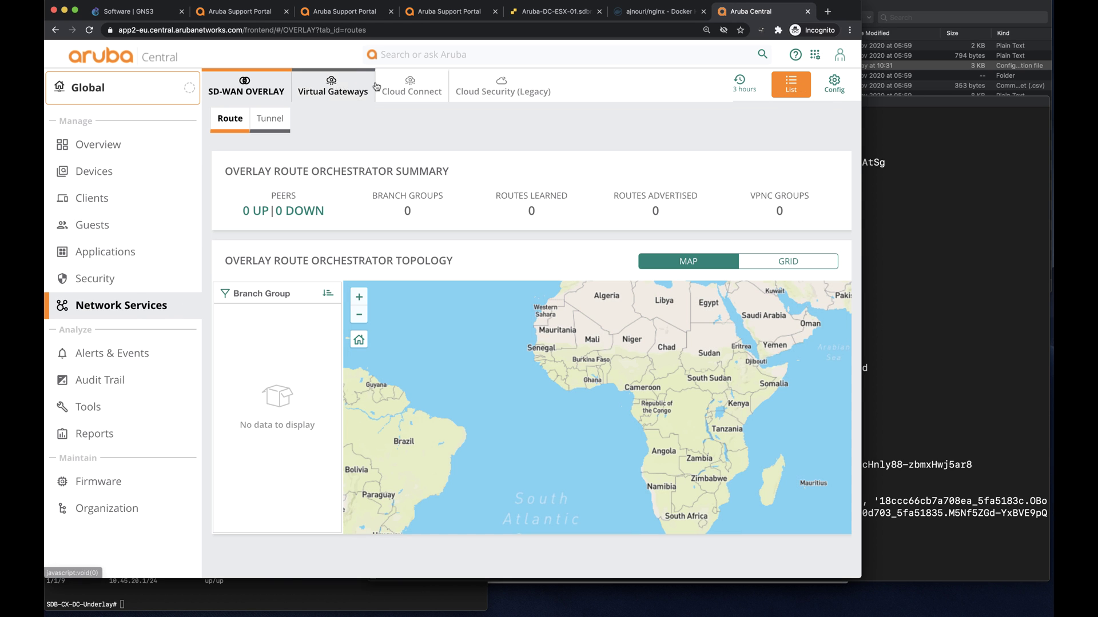
left_click(344, 93)
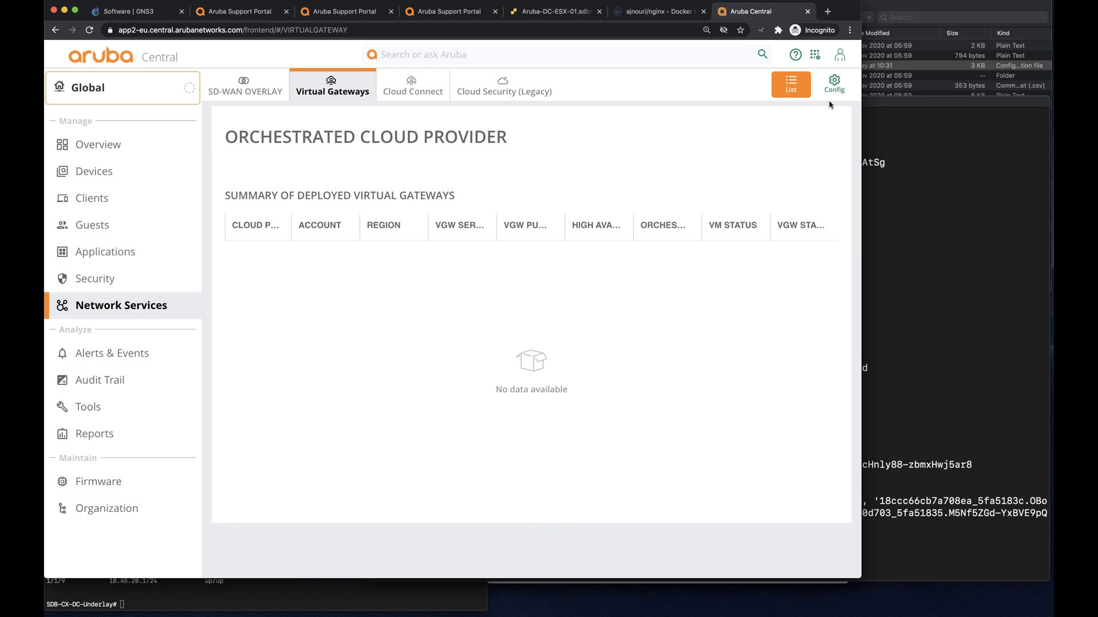
left_click(833, 91)
left_click(357, 118)
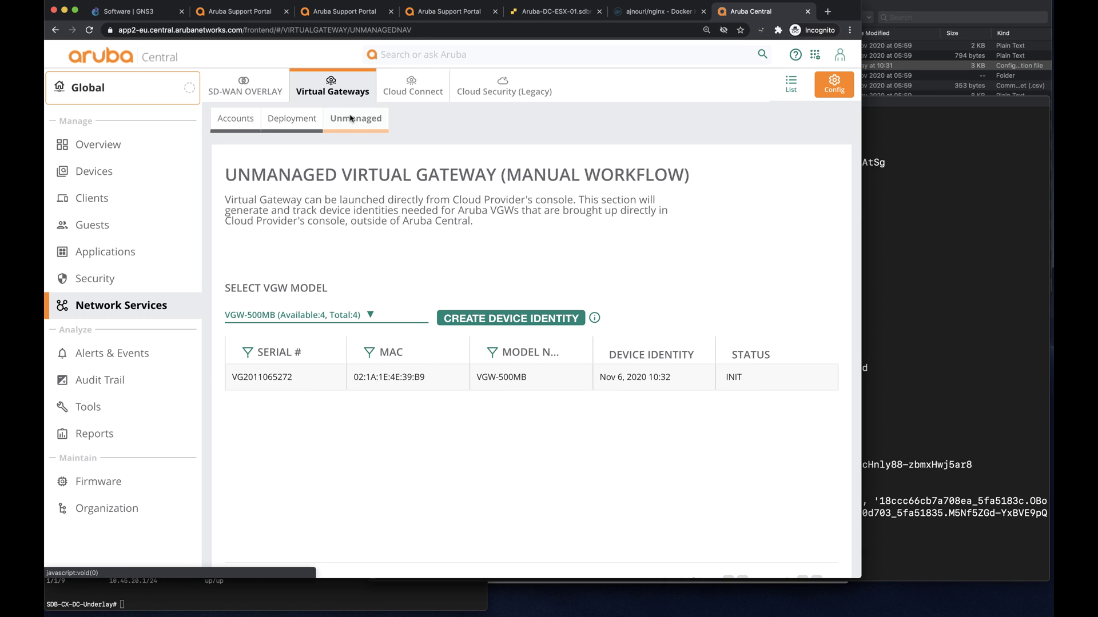
Step: Follow the create_vgw success lines while checking the gateway list in Central
left_click(909, 425)
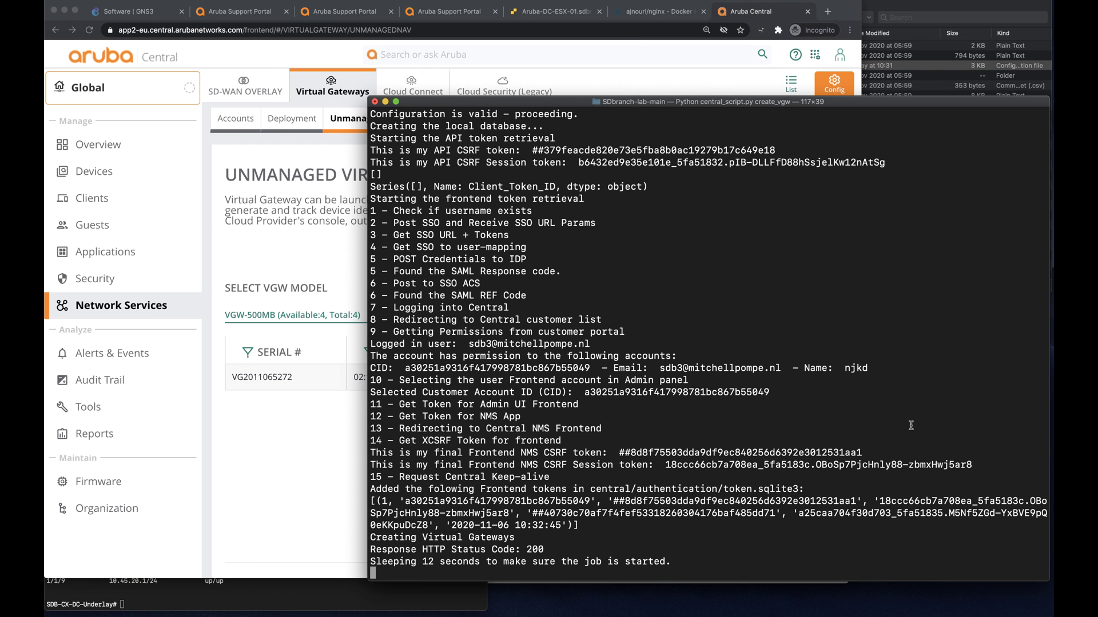
left_click_drag(542, 548, 486, 533)
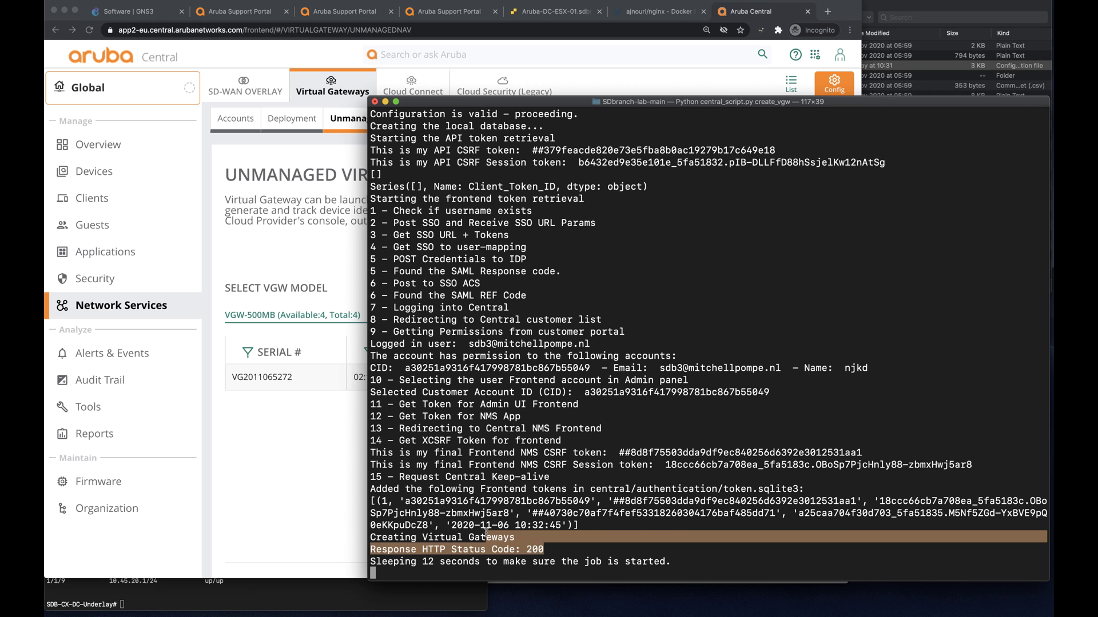
left_click(312, 512)
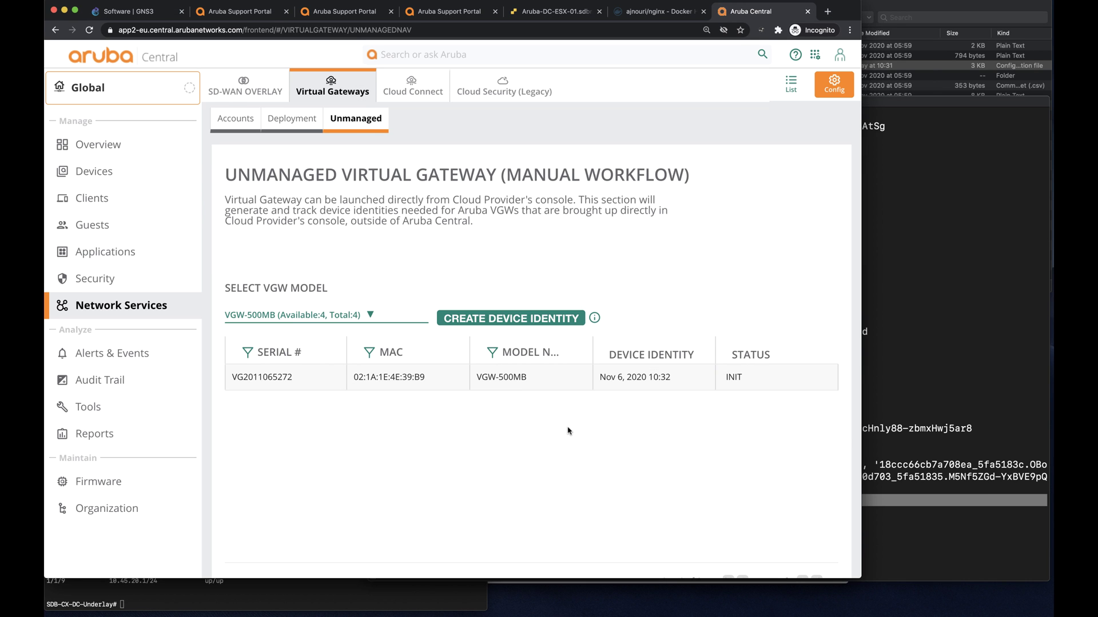
left_click(913, 461)
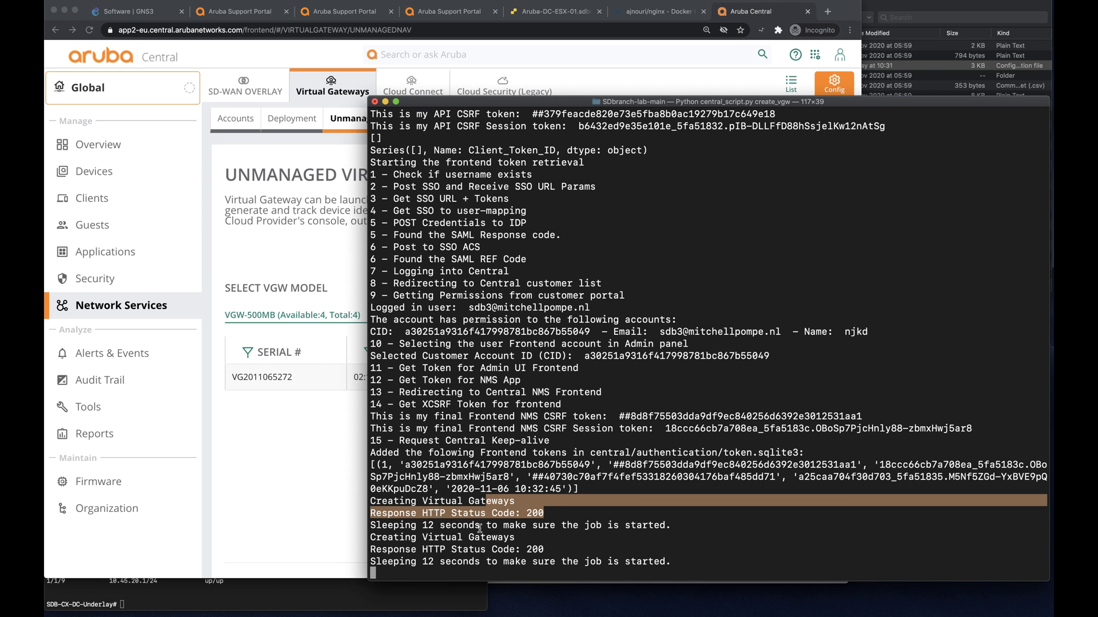
left_click(324, 496)
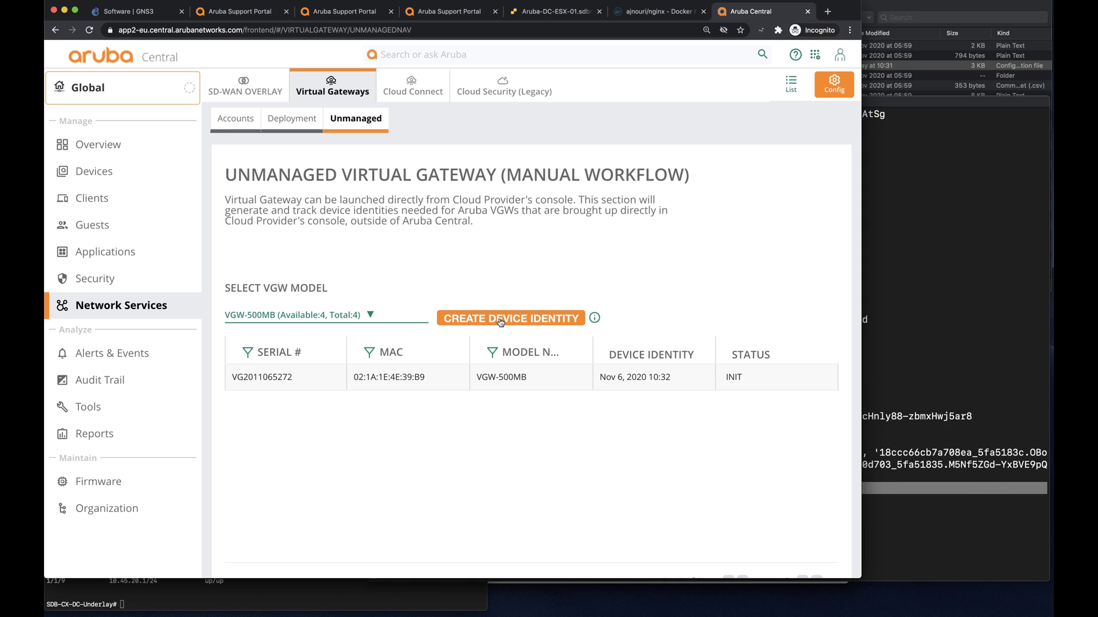
left_click(911, 489)
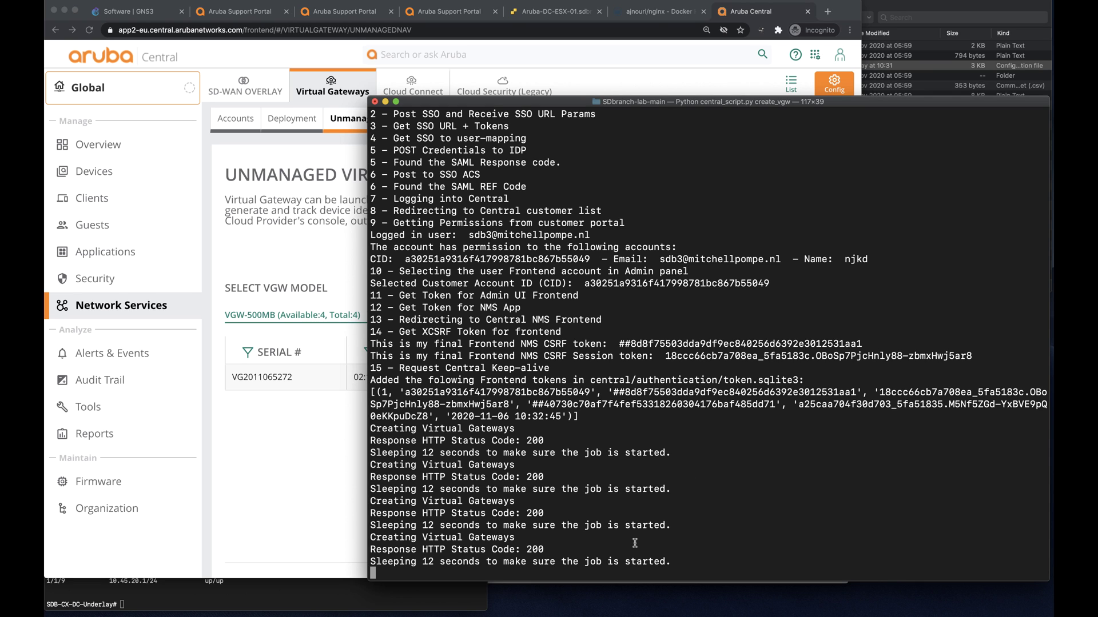
left_click_drag(635, 543, 632, 530)
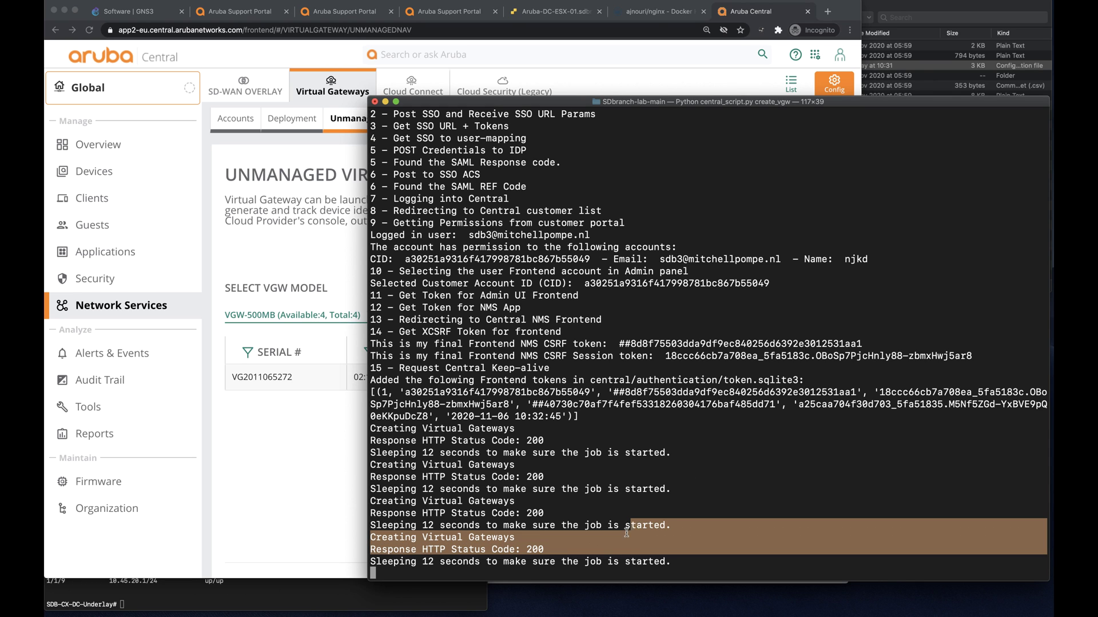
left_click(634, 537)
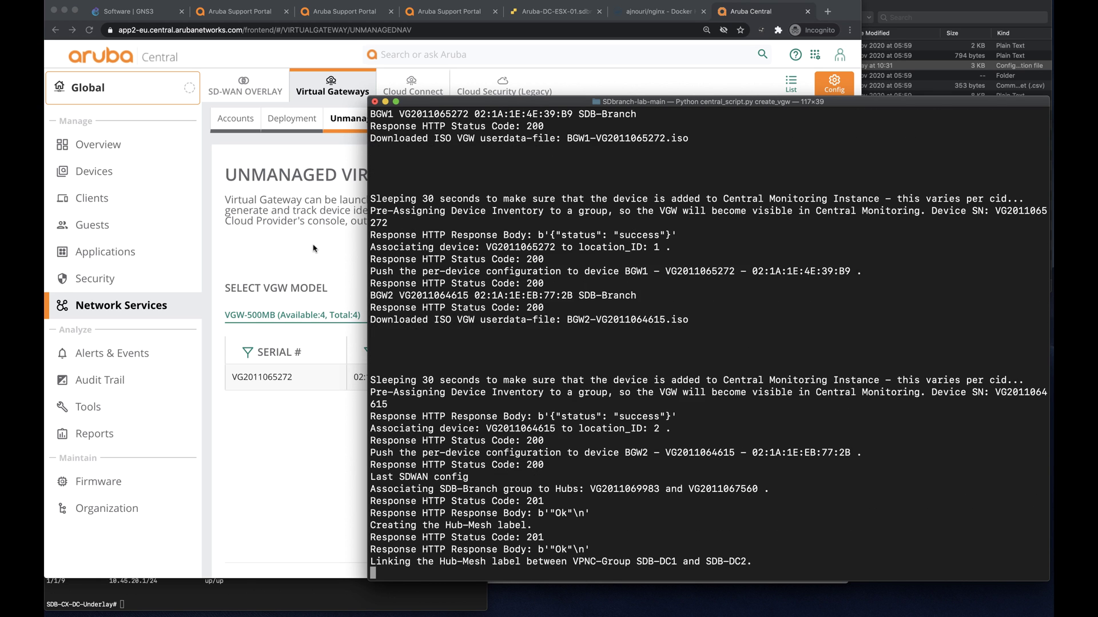
Step: Review the script output's customer account ID and token database lines
left_click_drag(367, 343, 247, 343)
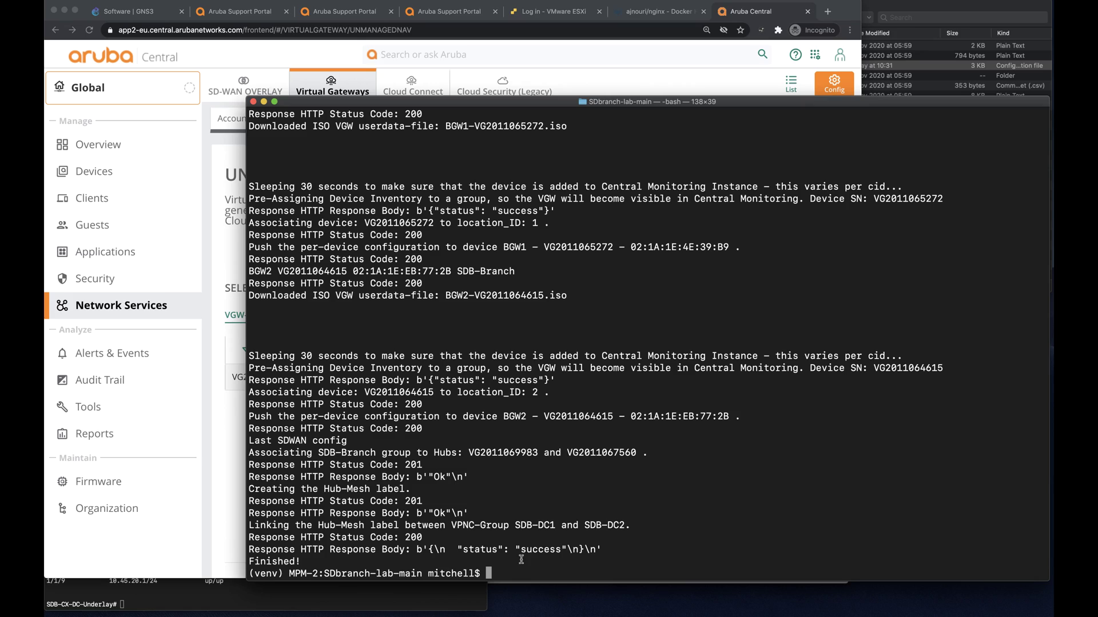
scroll(521, 559, "up", 20)
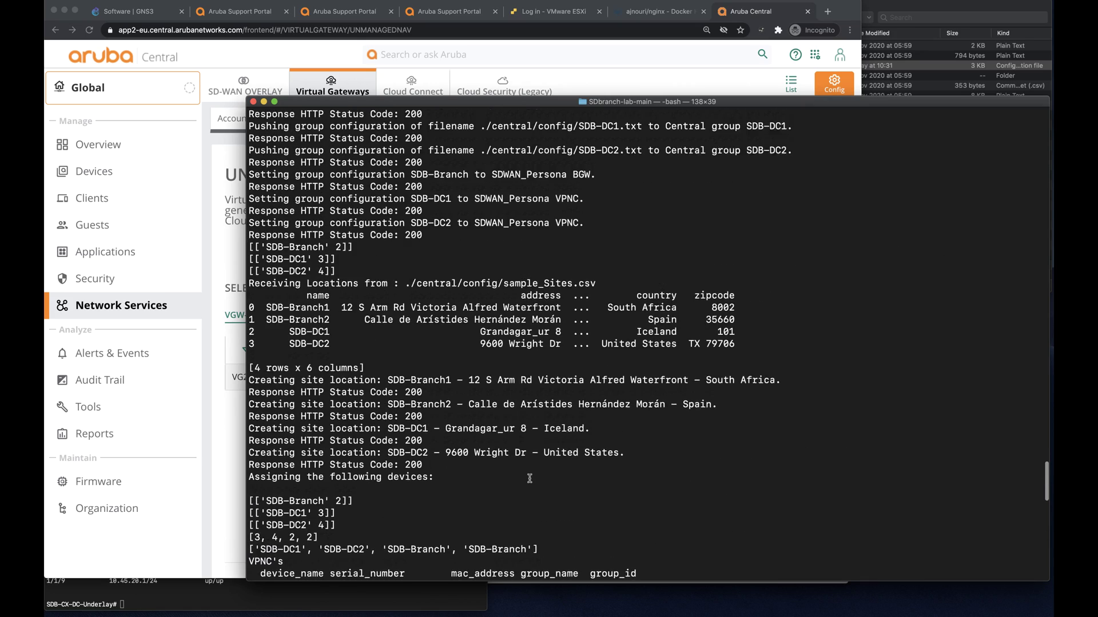
scroll(529, 478, "up", 3)
scroll(529, 478, "up", 18)
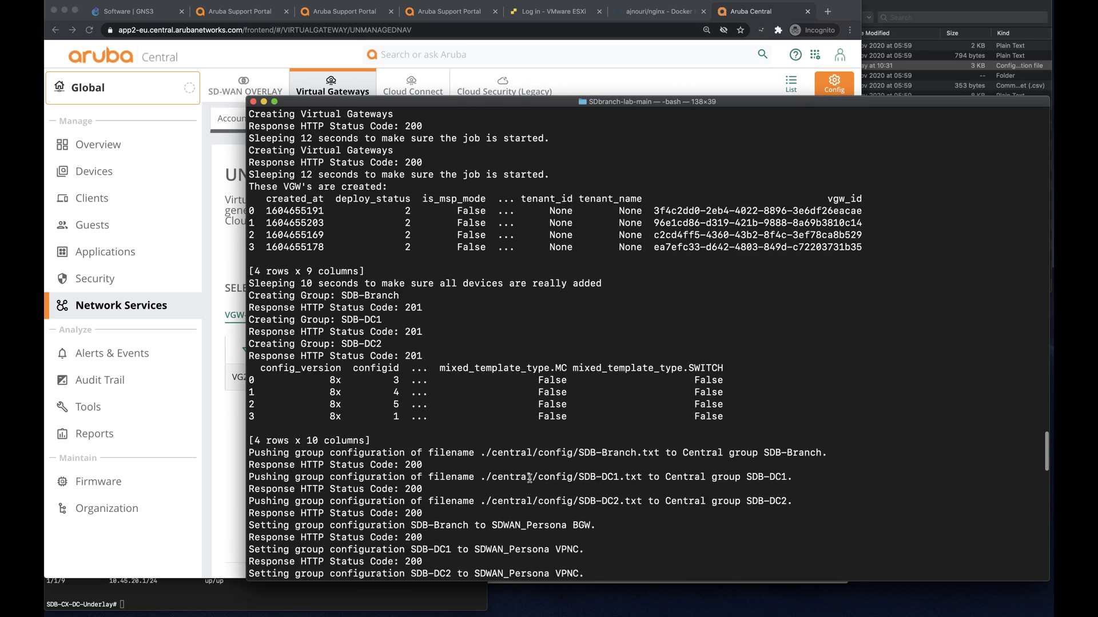
scroll(529, 478, "up", 5)
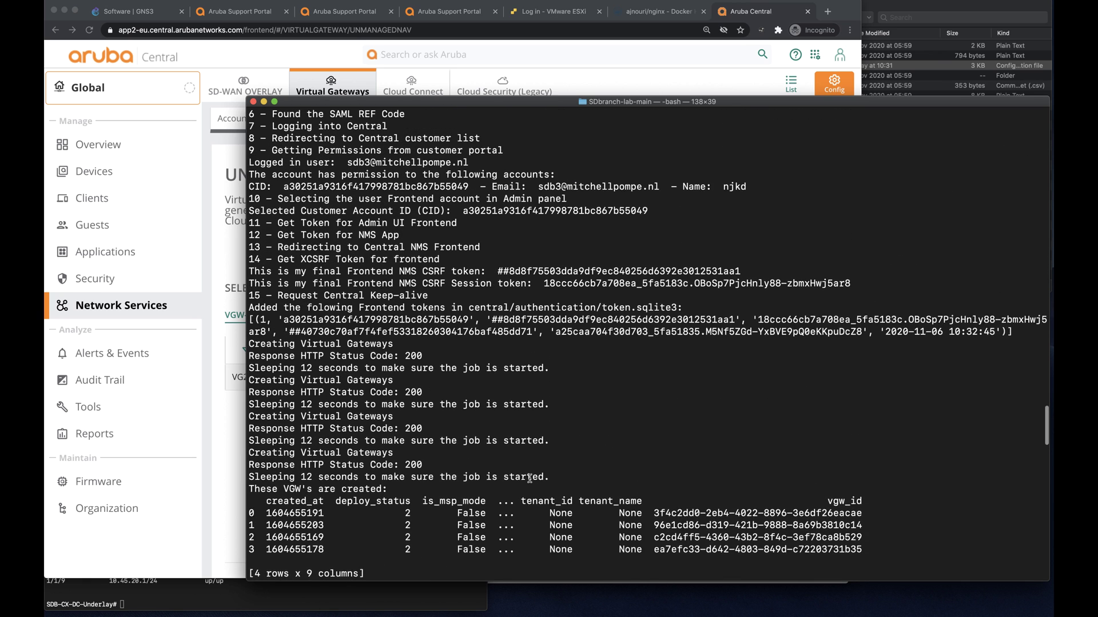
triple_click(495, 284)
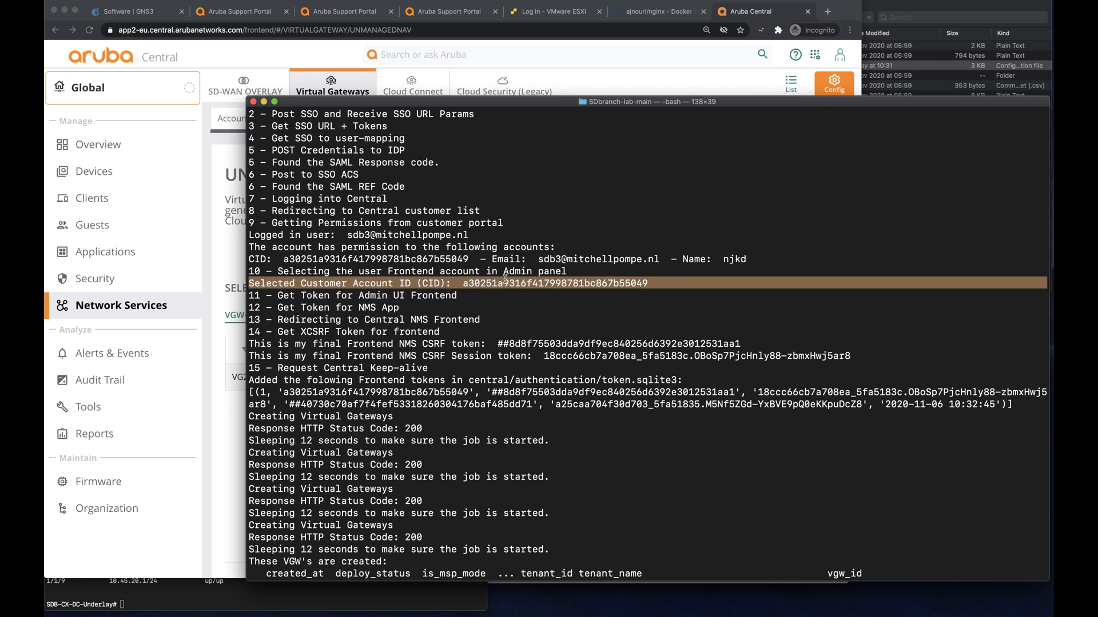
scroll(545, 333, "down", 5)
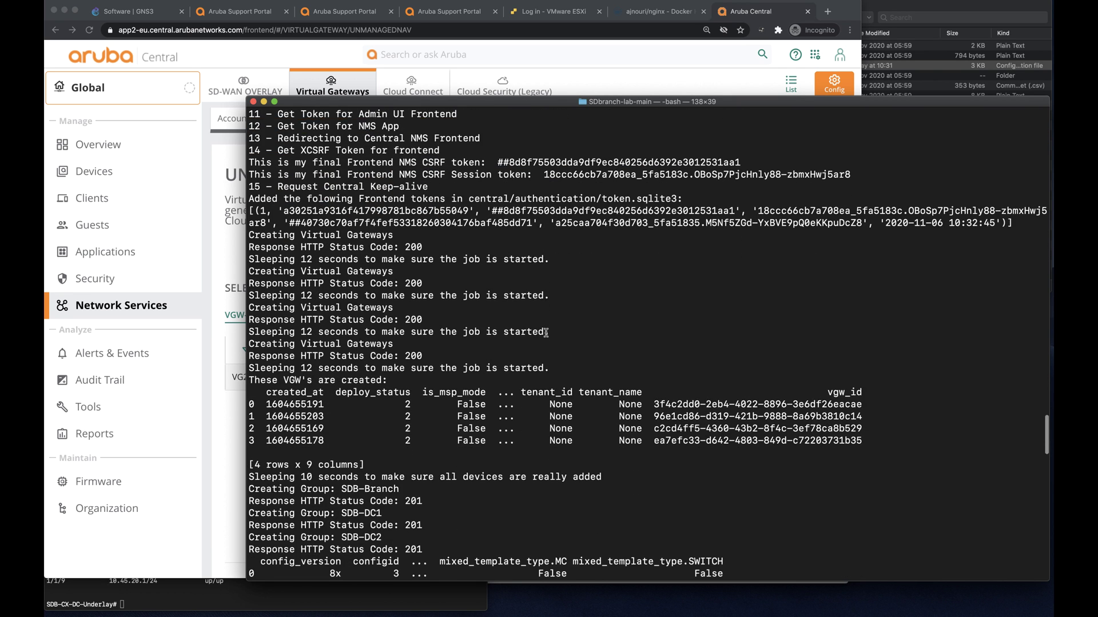
double_click(578, 199)
triple_click(577, 199)
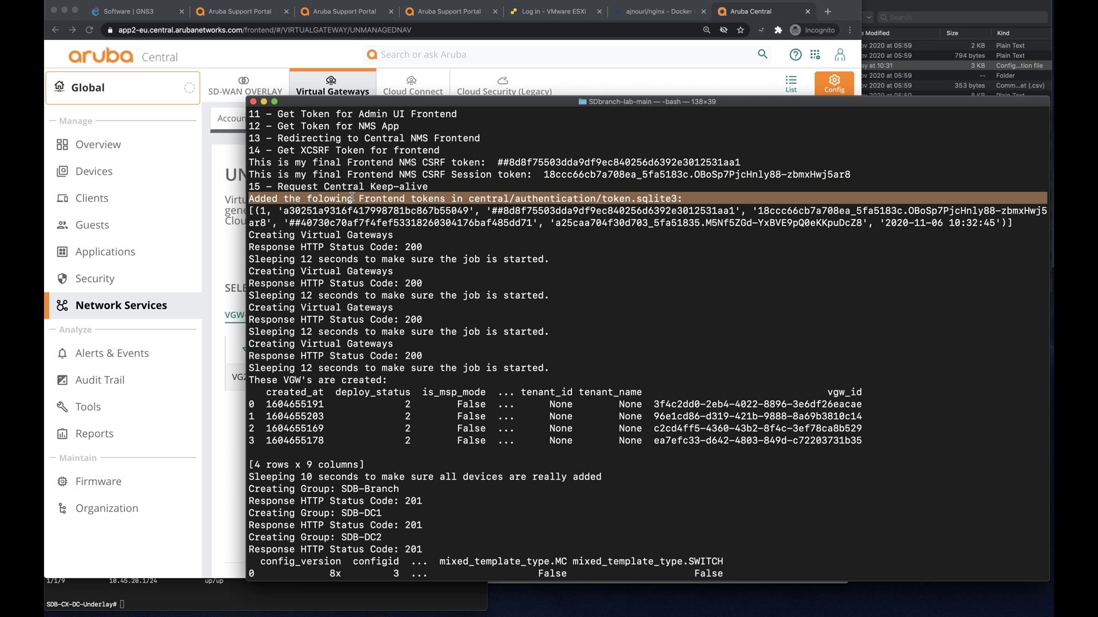
Step: Compare the unmanaged gateway list with the output's table of created VGWs
left_click(426, 72)
left_click(318, 123)
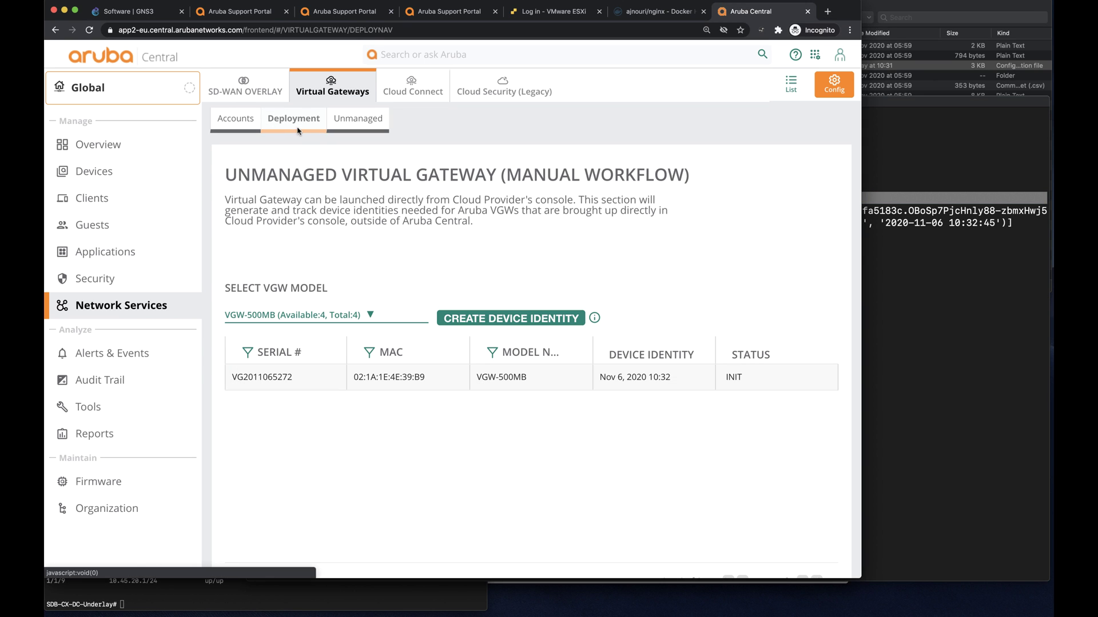
left_click(342, 132)
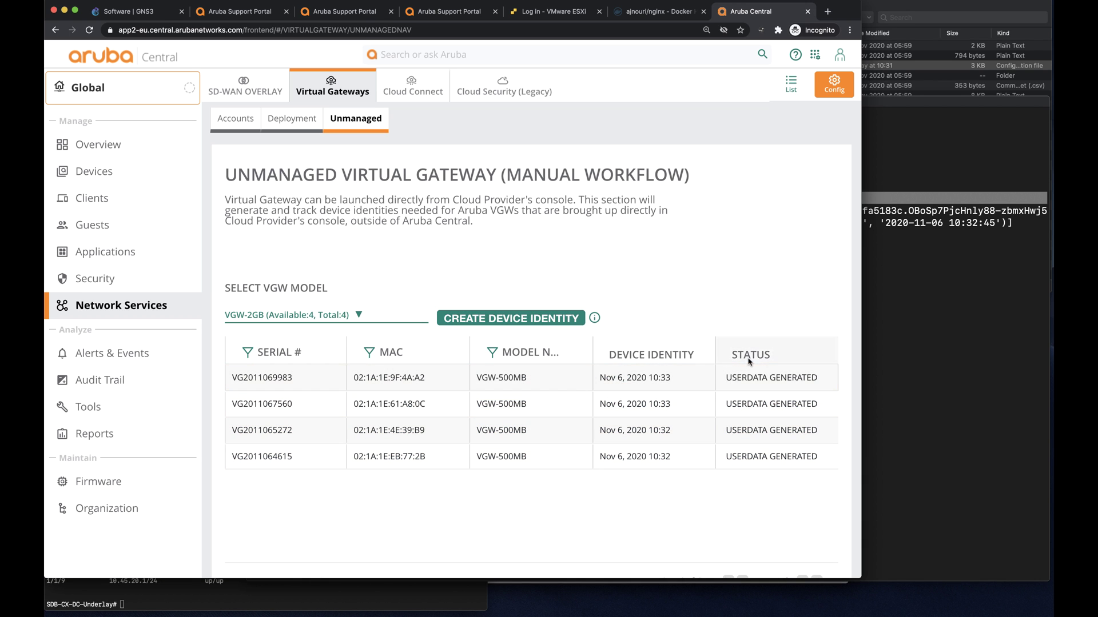
left_click(907, 337)
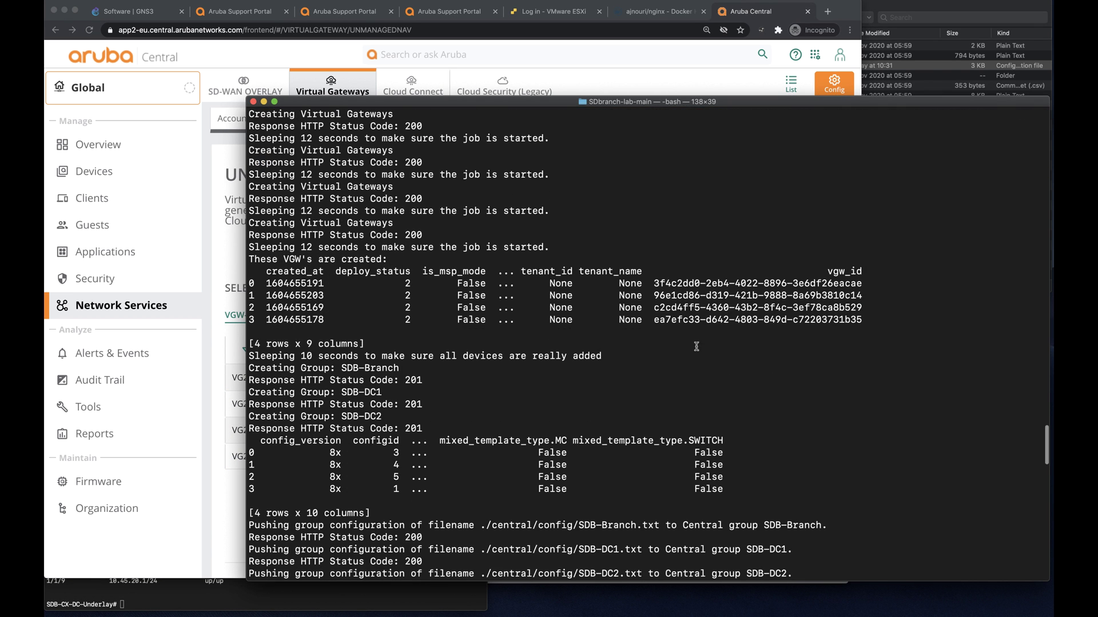
left_click_drag(741, 321, 705, 259)
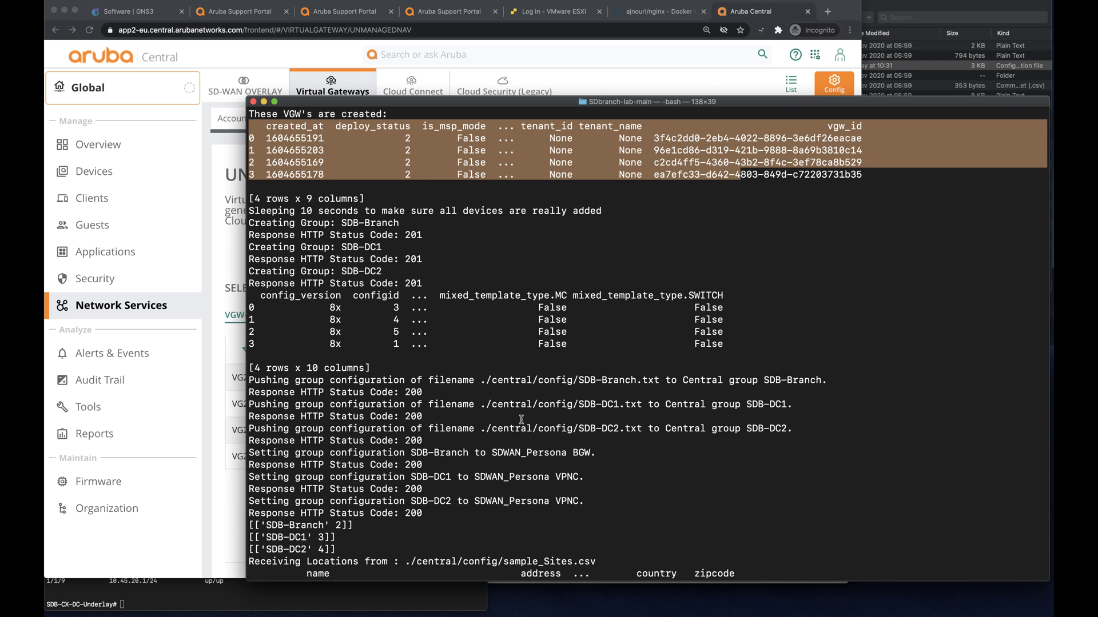
Step: Check the groups and sites list against the output's site locations table
left_click(159, 132)
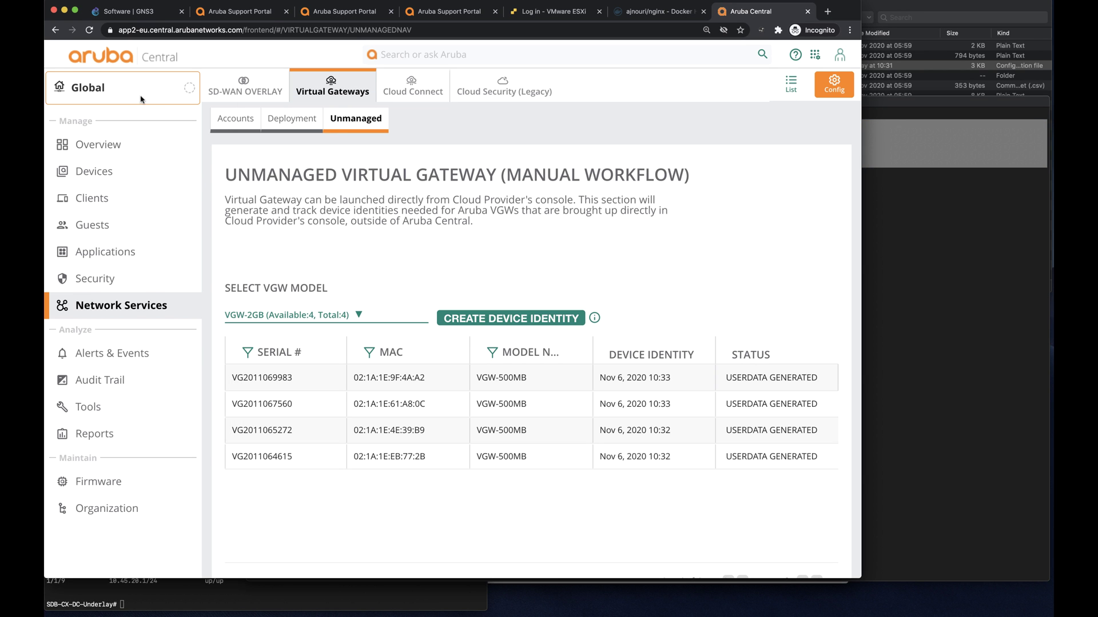
left_click(86, 88)
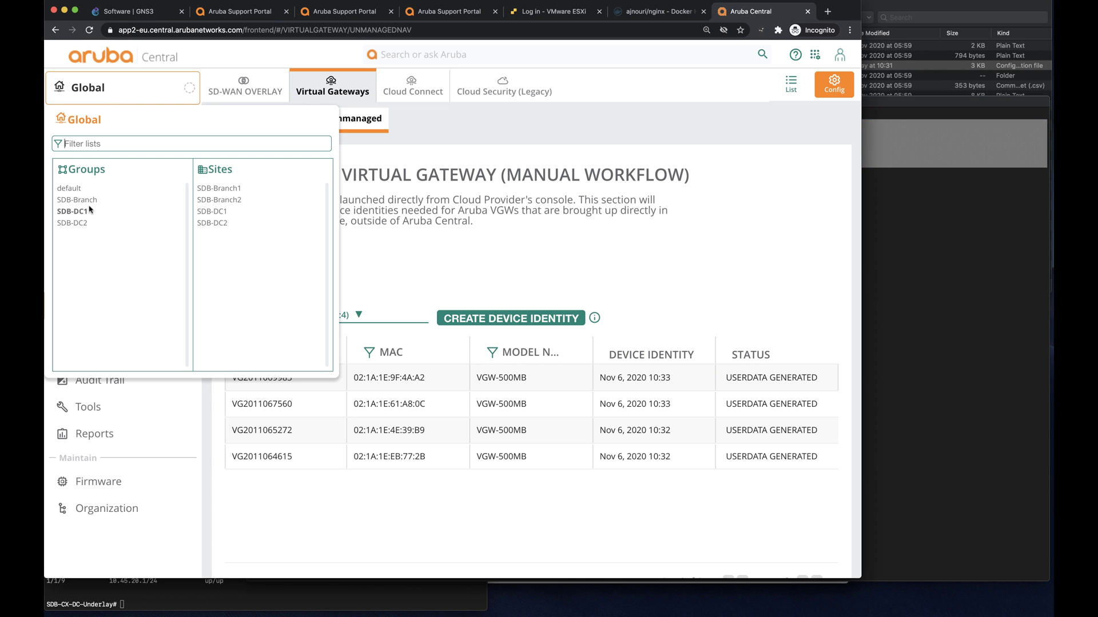
left_click(920, 286)
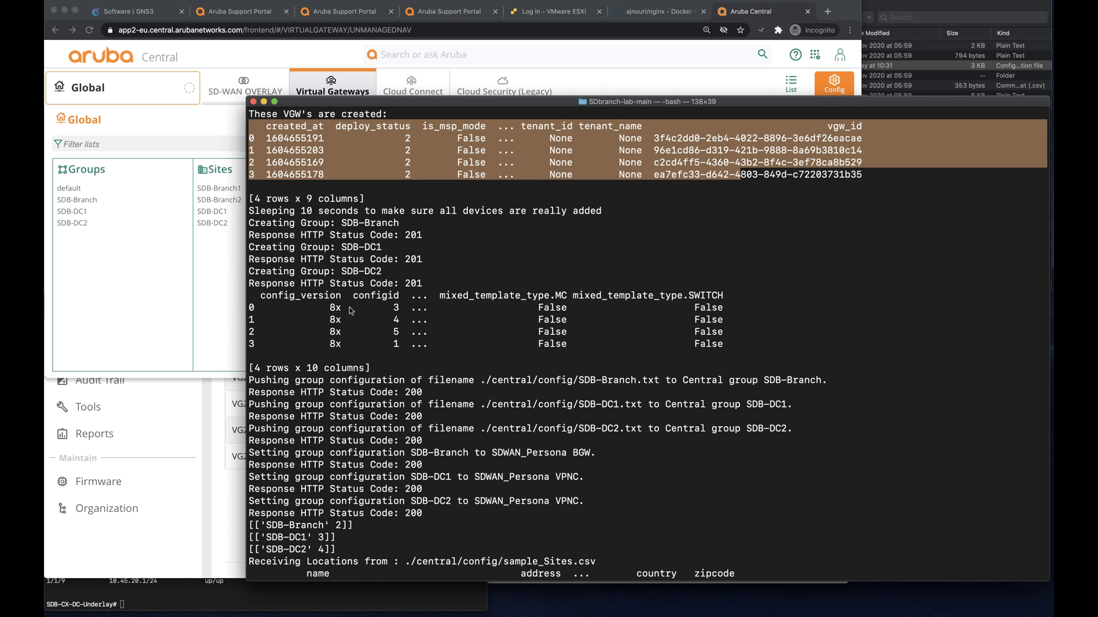
scroll(385, 356, "down", 9)
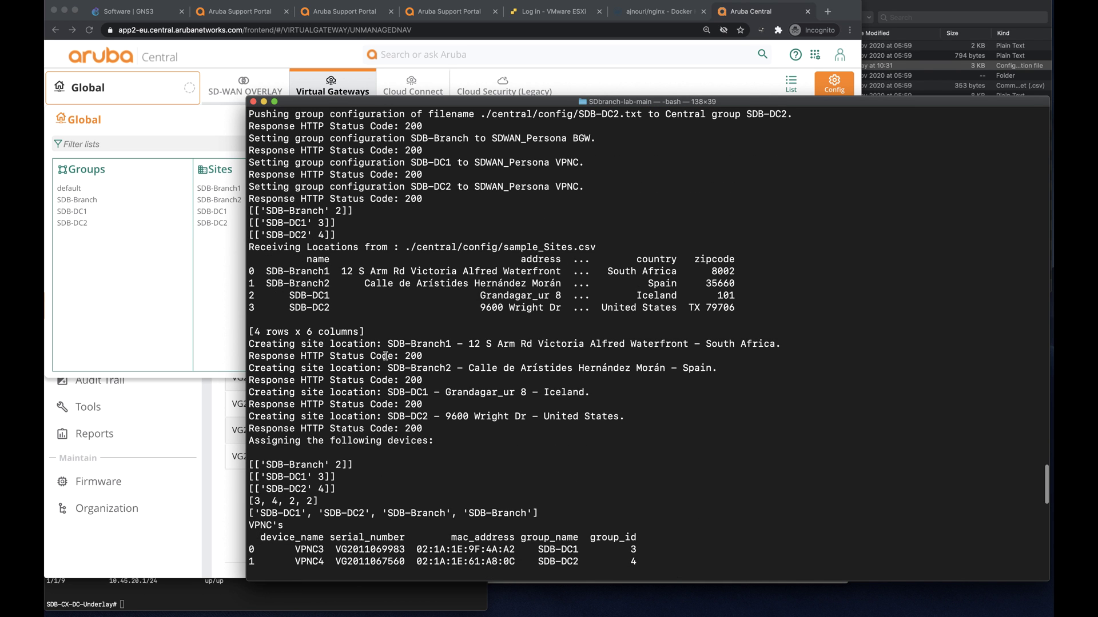
left_click_drag(457, 307, 421, 269)
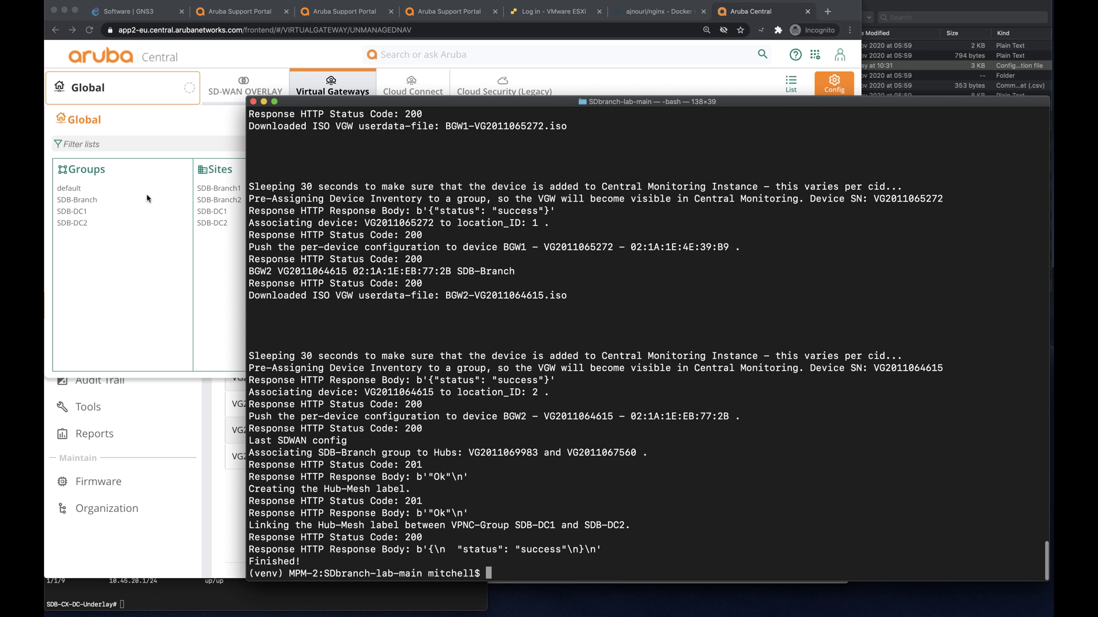
Step: Add MAC, Serial and Group columns to the Devices > Gateways table
left_click(147, 198)
left_click(82, 120)
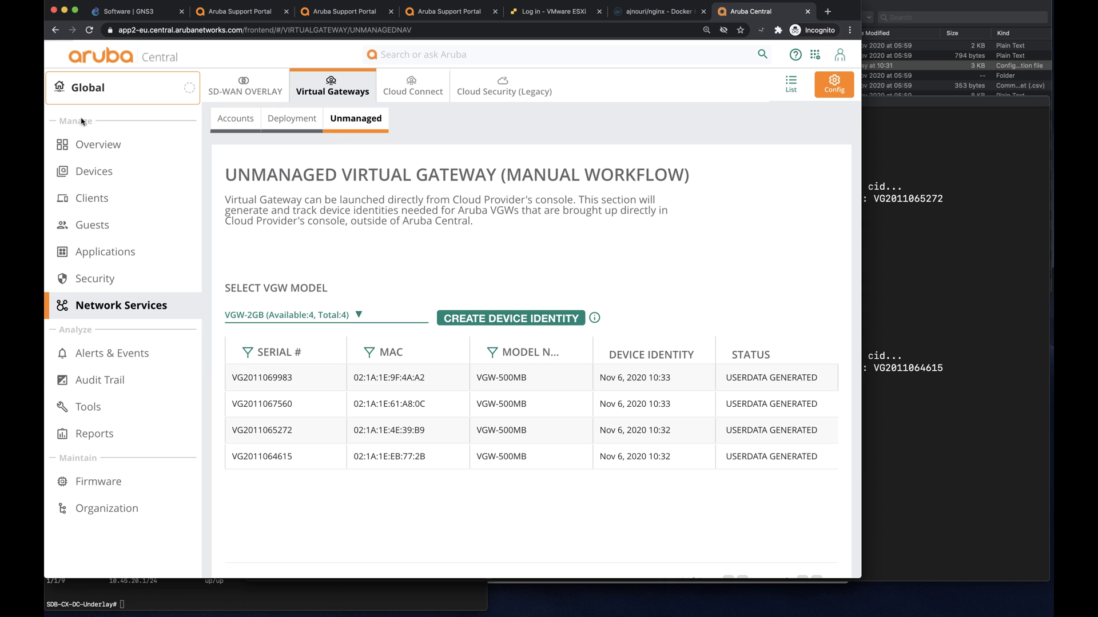
left_click(88, 172)
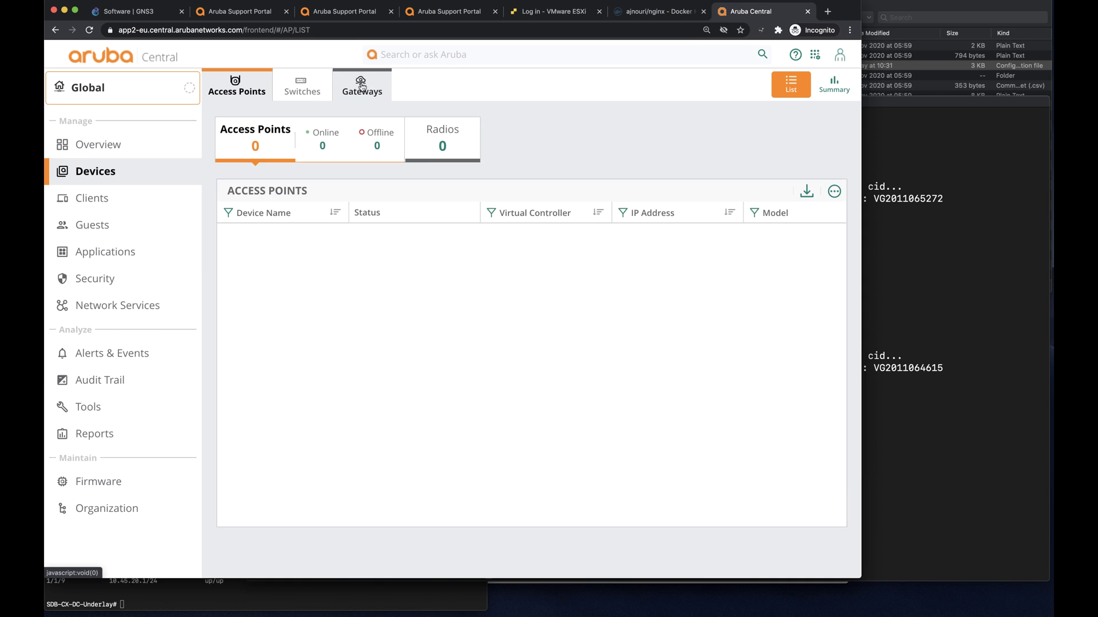
left_click(361, 86)
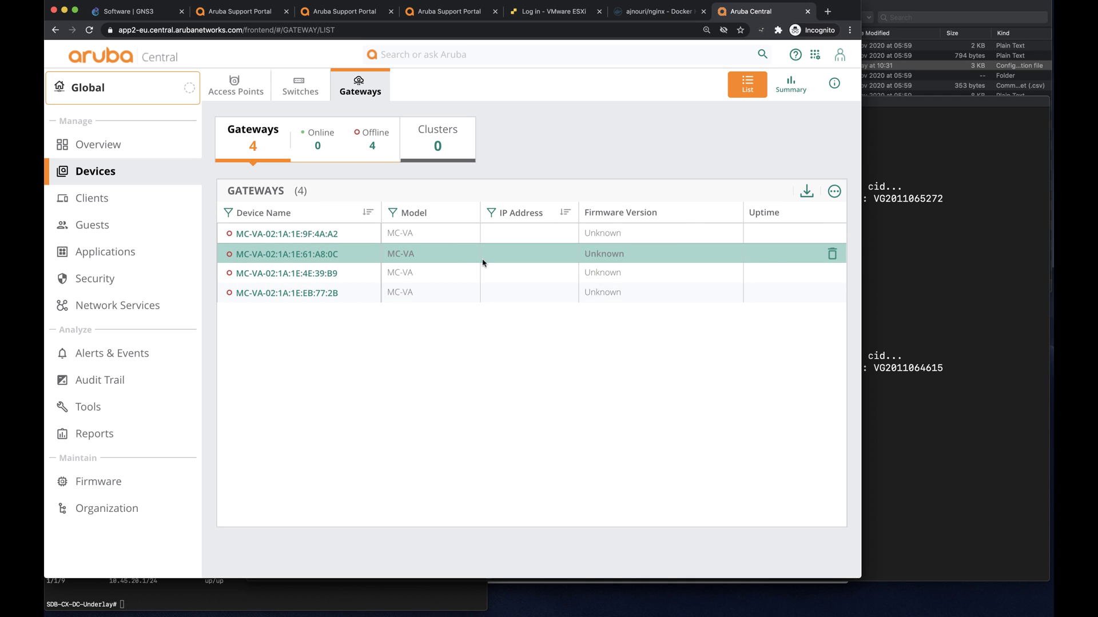
left_click(834, 191)
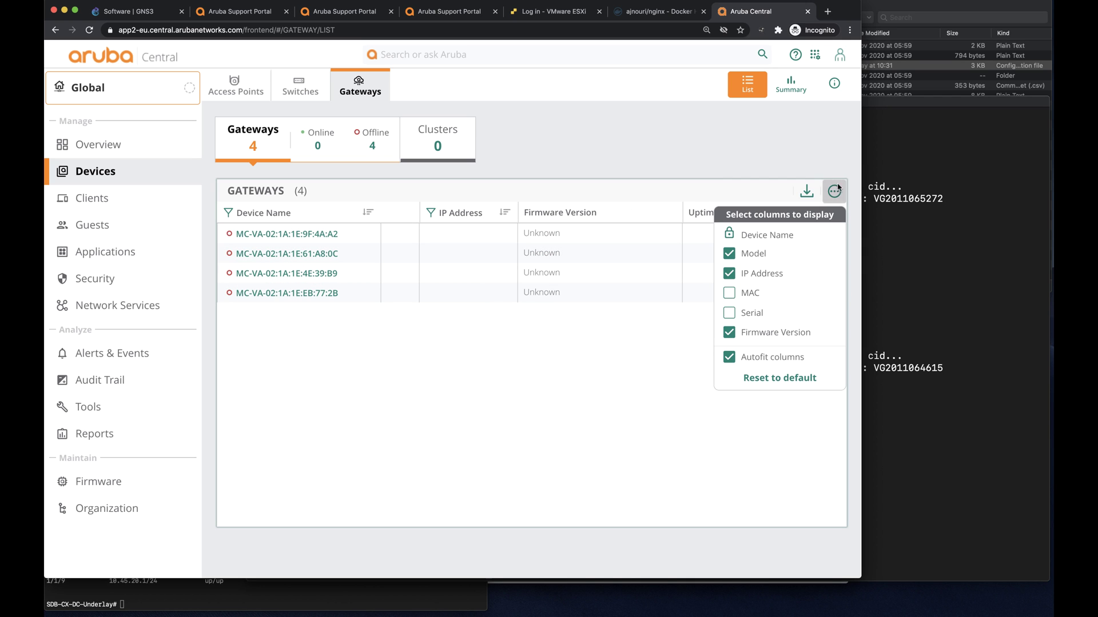
left_click(751, 298)
scroll(751, 298, "down", 1)
left_click(751, 297)
scroll(752, 280, "down", 2)
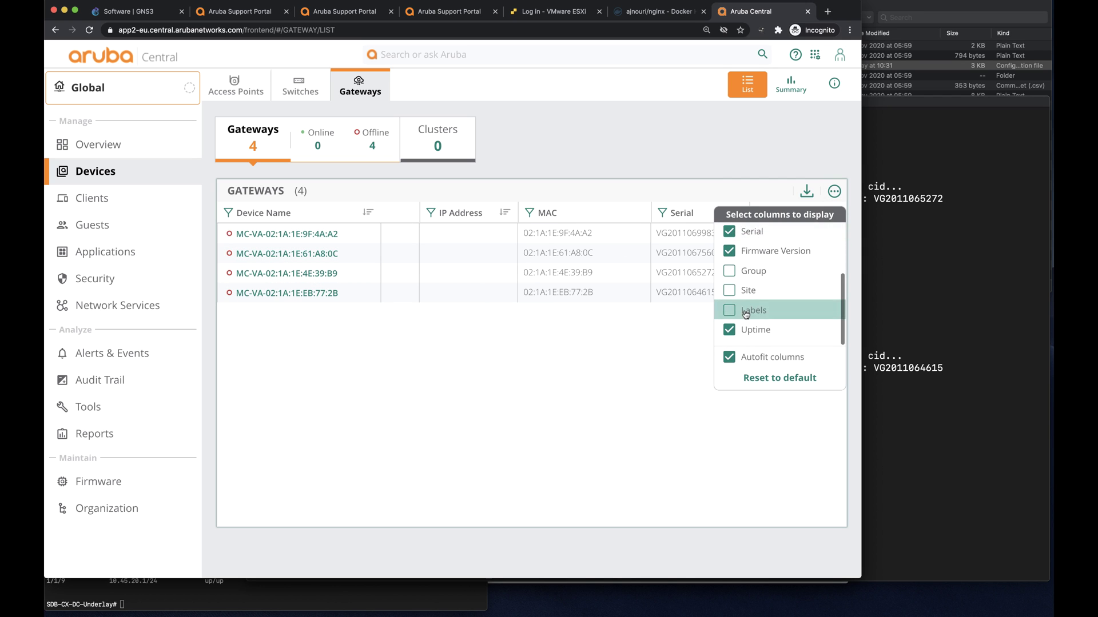
left_click(751, 272)
left_click(659, 363)
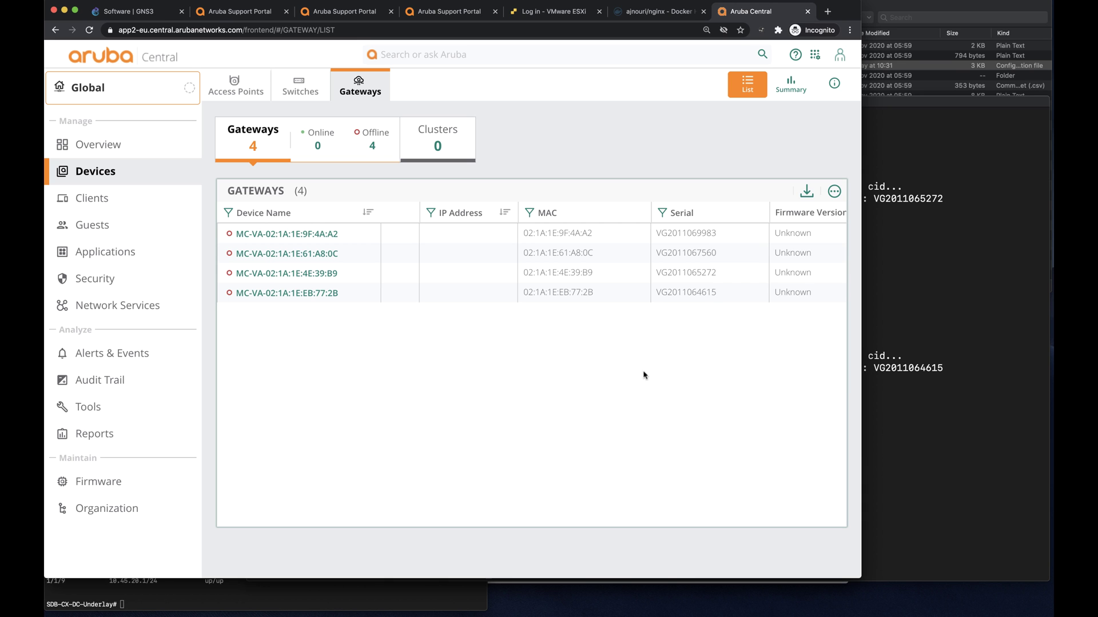
scroll(720, 293, "right", 6)
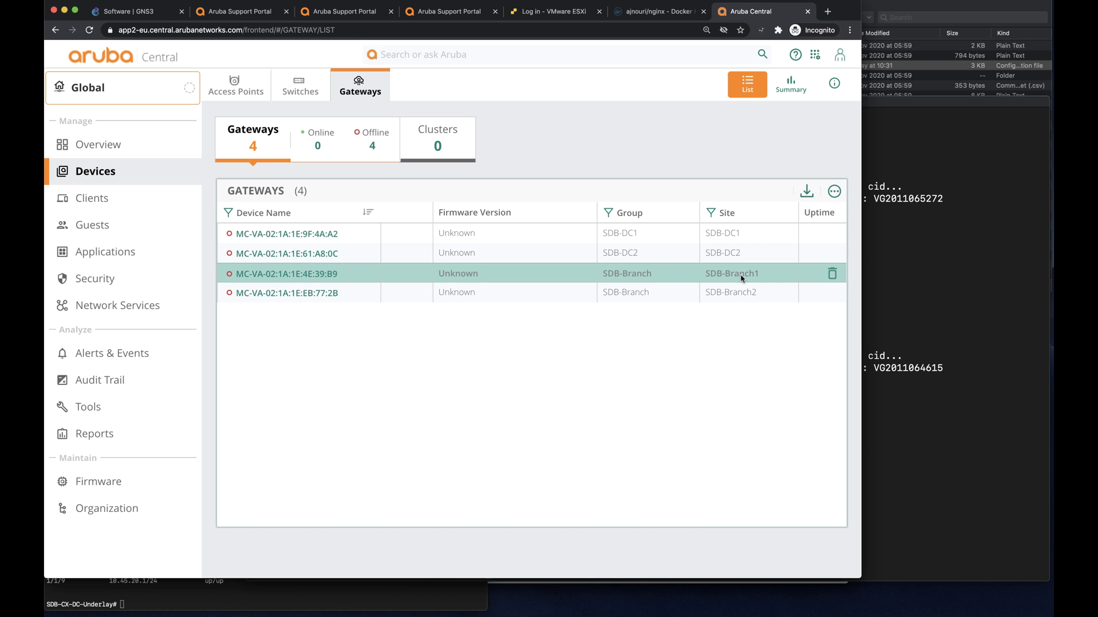
Step: Open the SDB-Branch1 gateway's interface ports in Advanced Mode device configuration
left_click(297, 278)
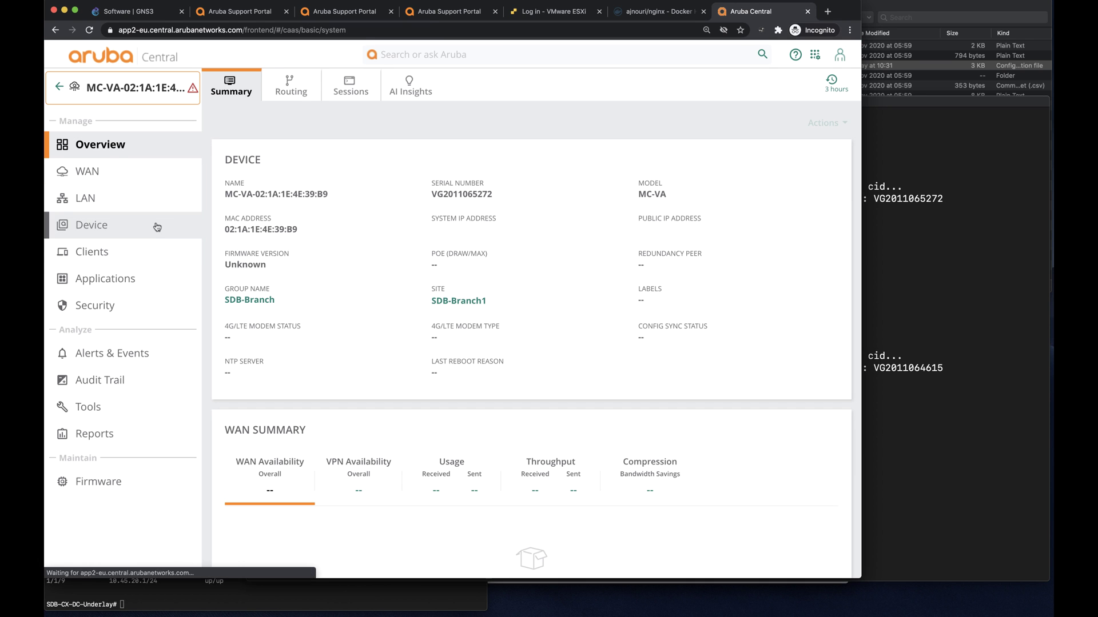
left_click(157, 227)
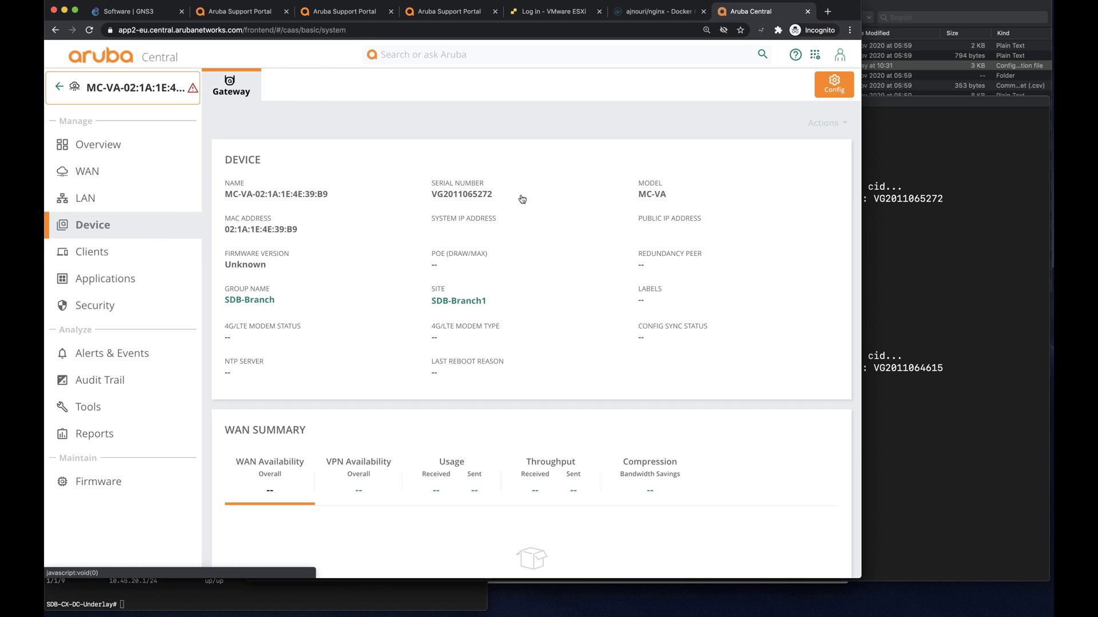
left_click(730, 137)
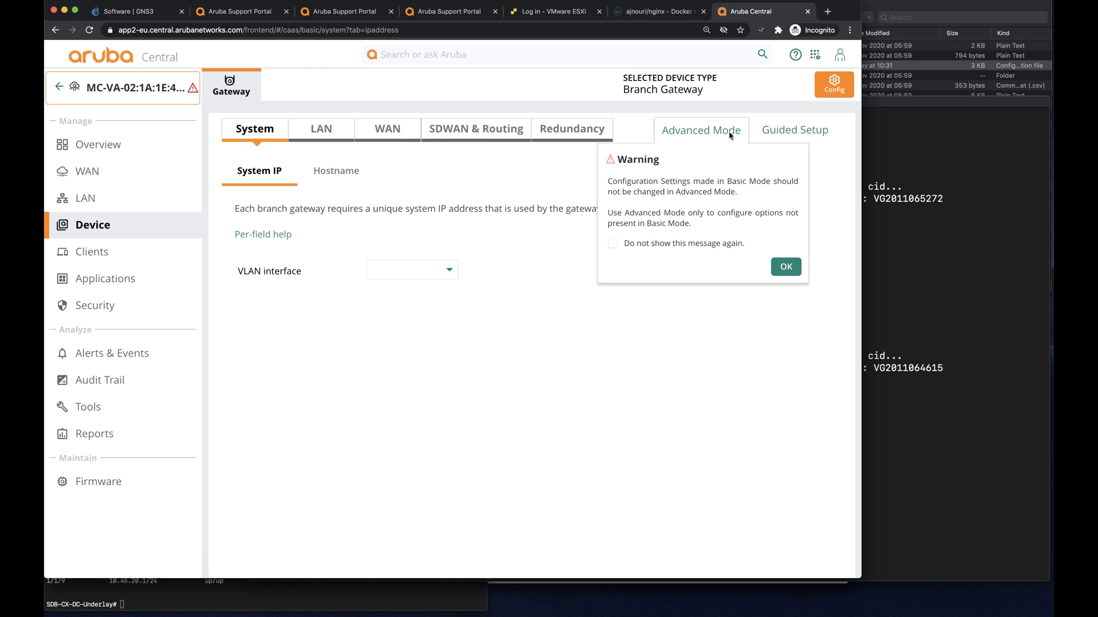
left_click(709, 245)
left_click(786, 266)
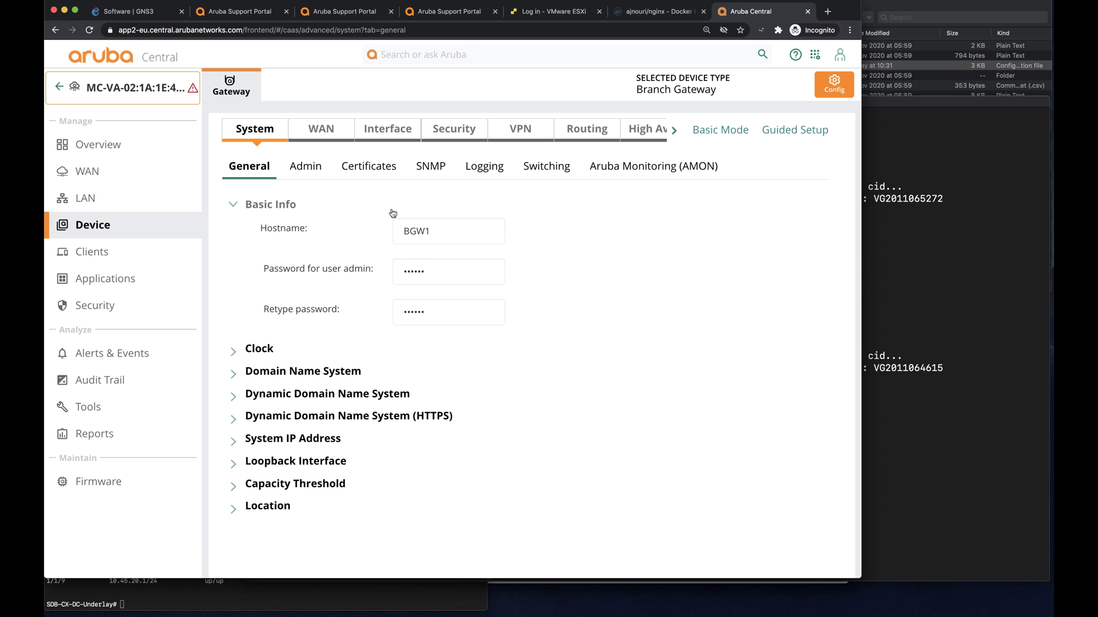
left_click(392, 130)
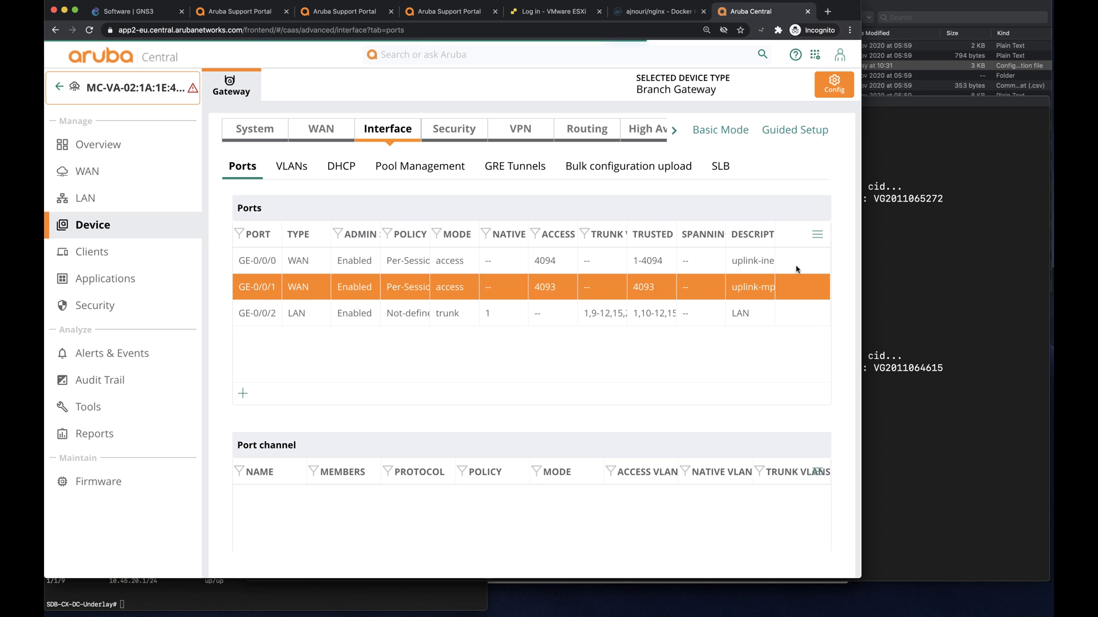
Step: Go up two folders in Finder to SDbranch-lab-main with the BGW and VPNC ISOs
left_click(863, 64)
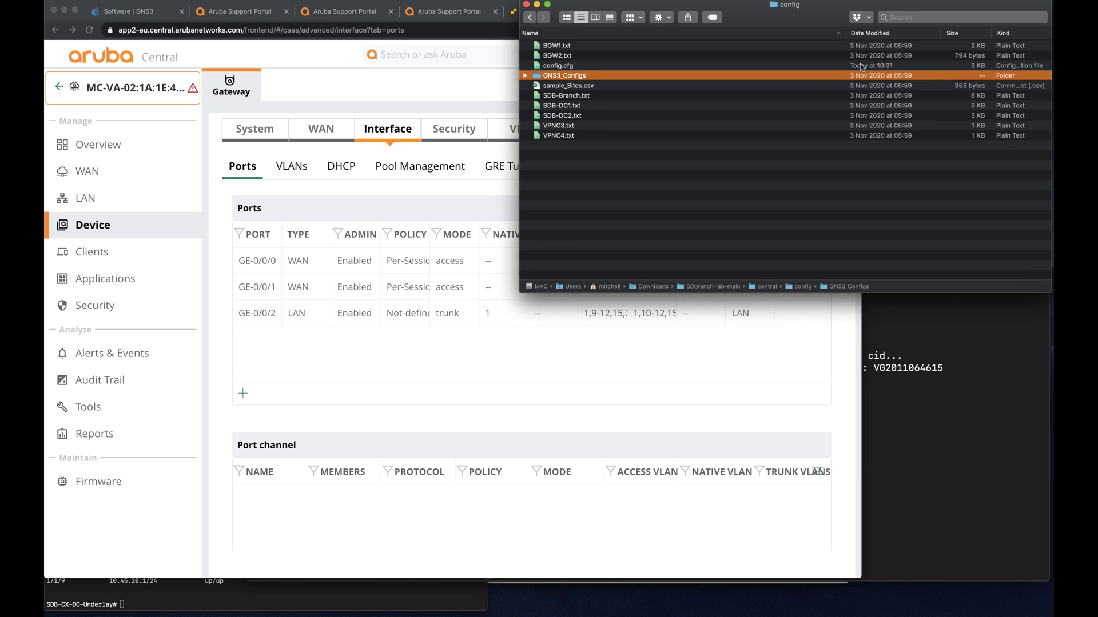
key("super+Up")
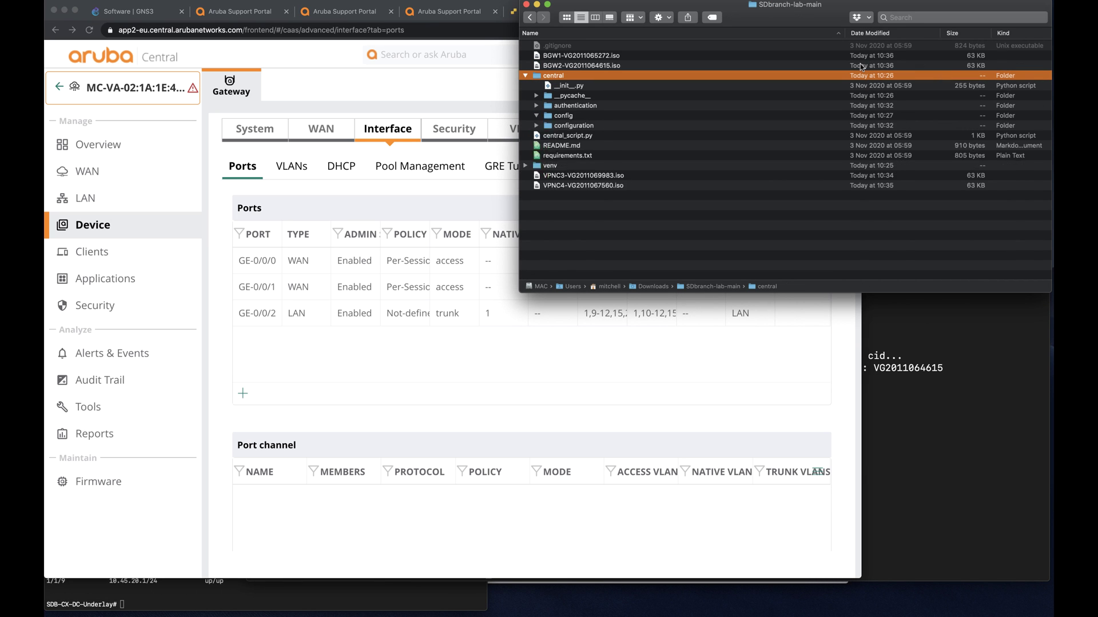
key("super+Up")
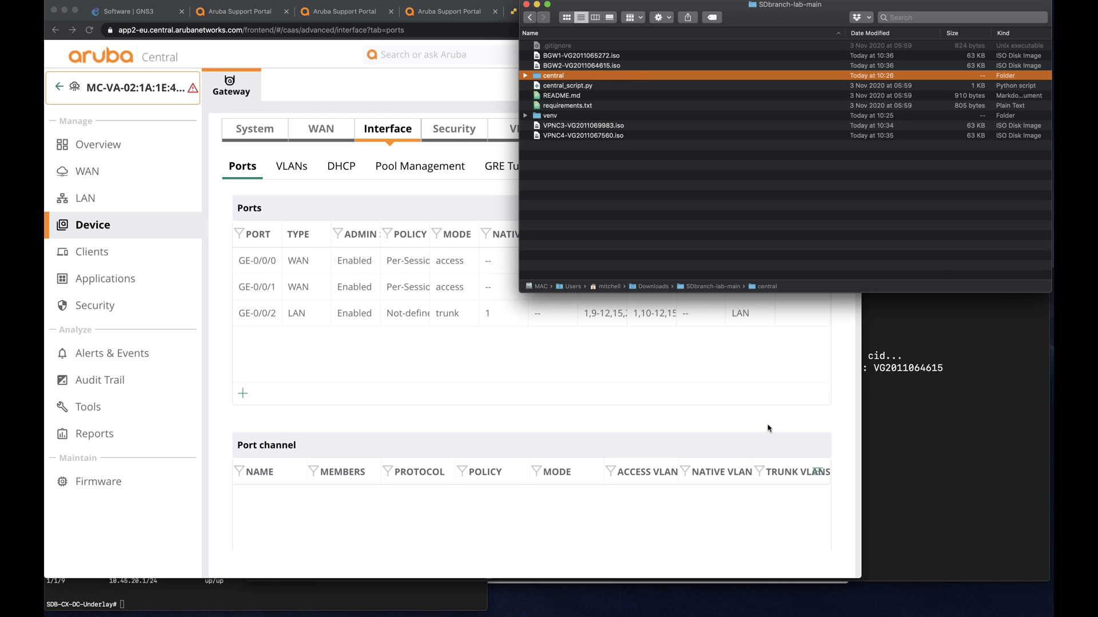
Step: Load BGW1-VG2011065272.iso from Downloads/SDbranch-lab-main as ArubaVGW-1's CD/DVD image
key("super+Tab")
left_click_drag(290, 314, 282, 303)
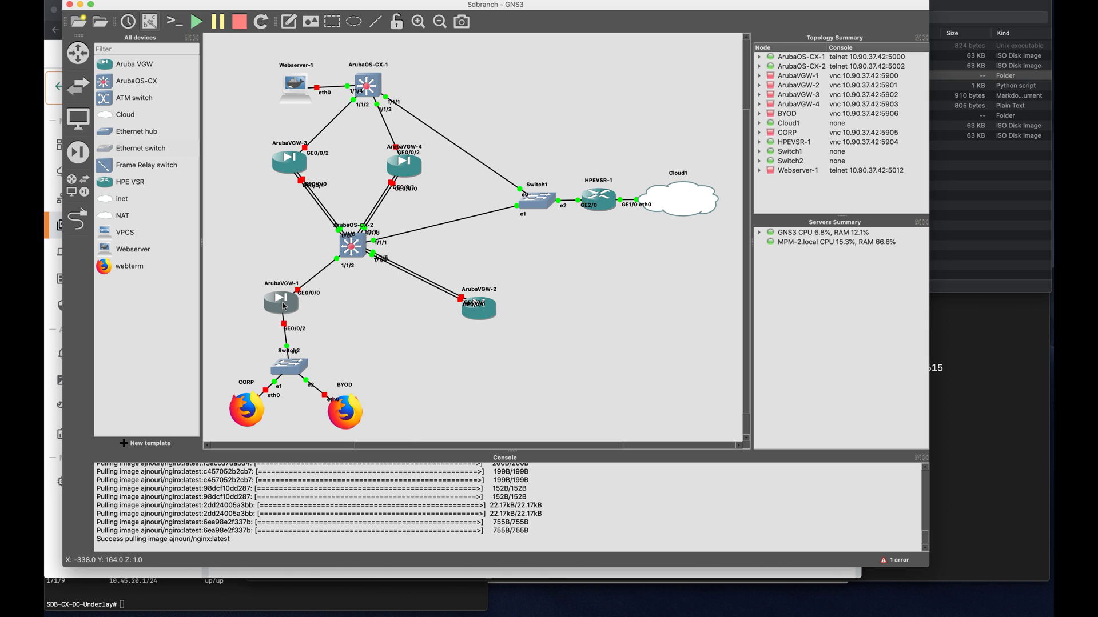
right_click(283, 306)
left_click(301, 312)
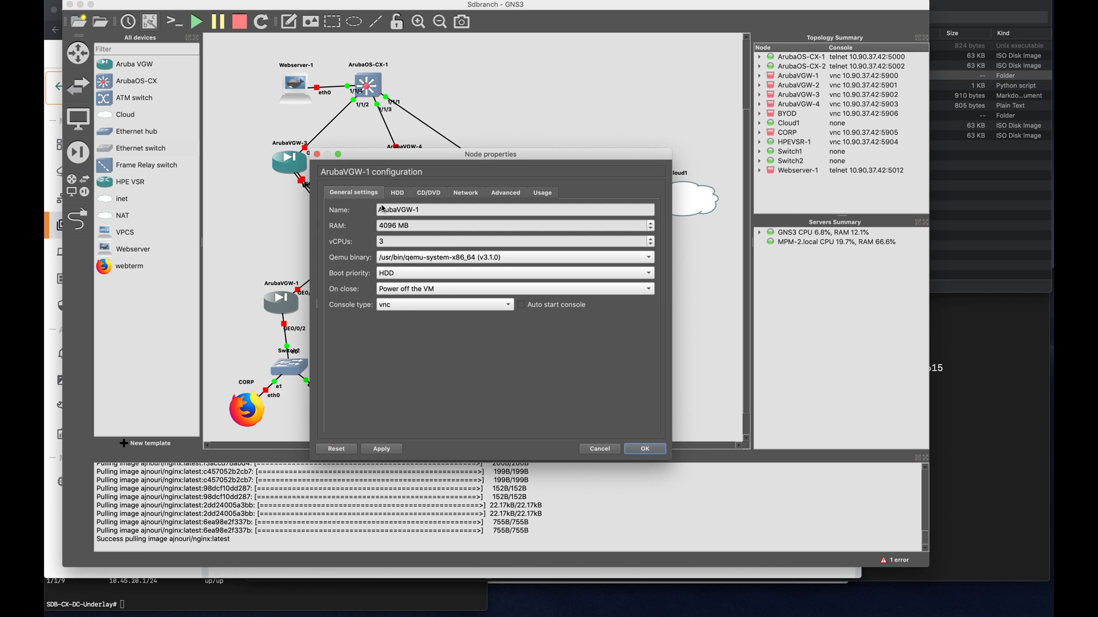
left_click(434, 192)
left_click(625, 224)
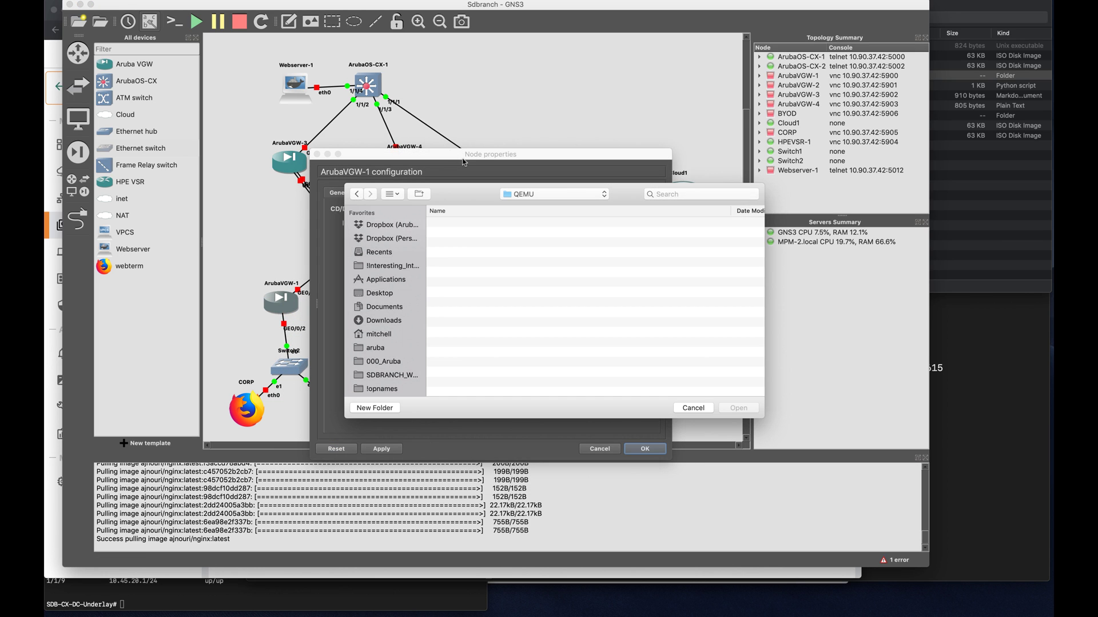
left_click(383, 324)
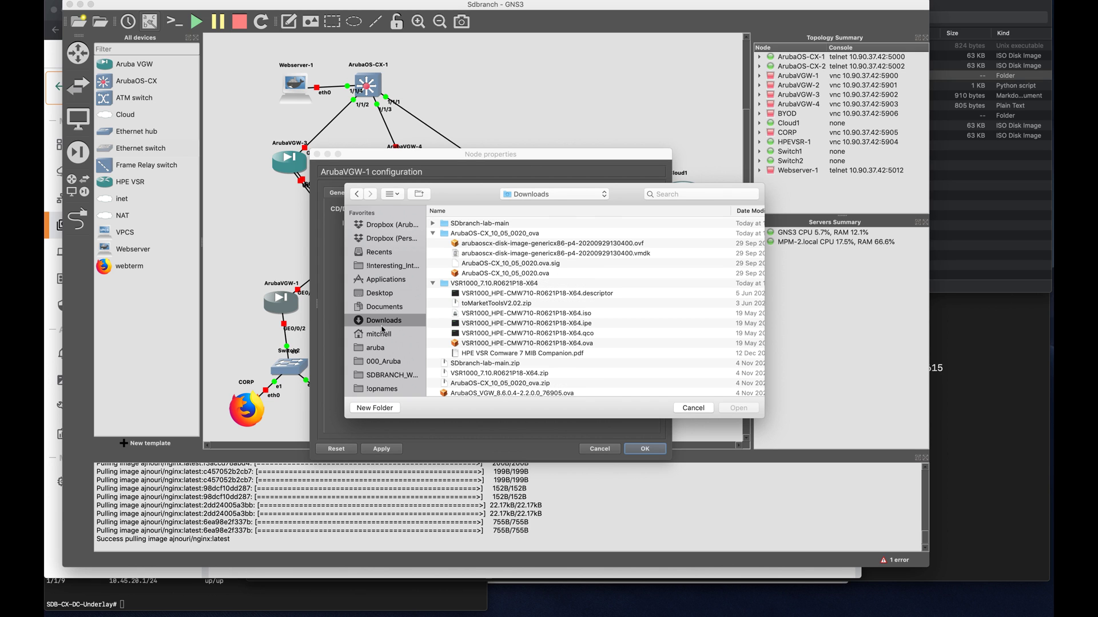
double_click(472, 224)
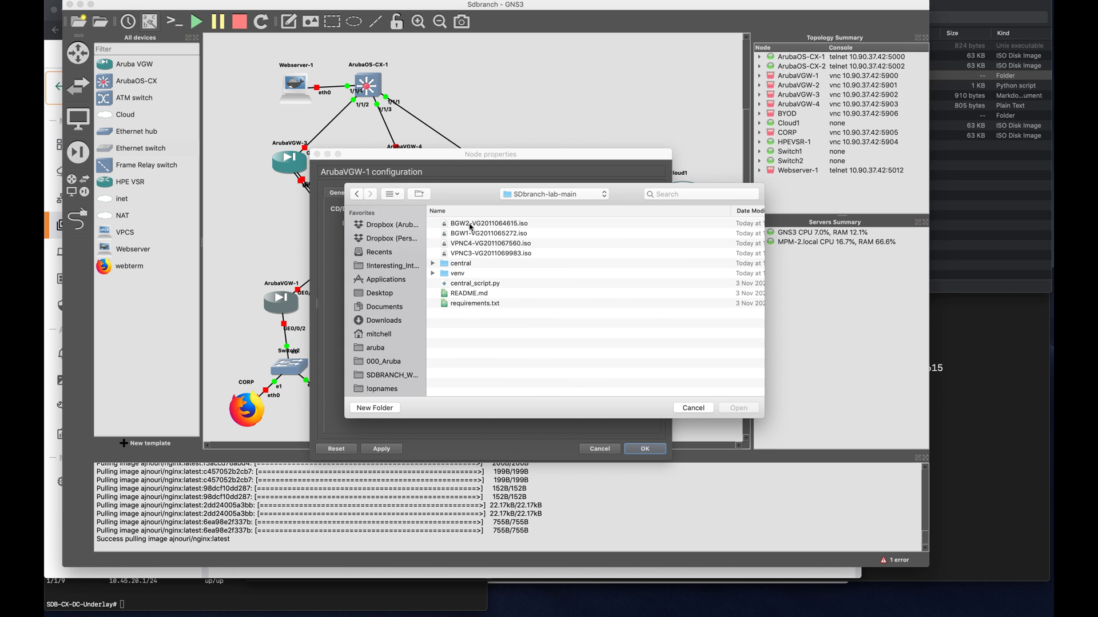
left_click(480, 234)
double_click(480, 234)
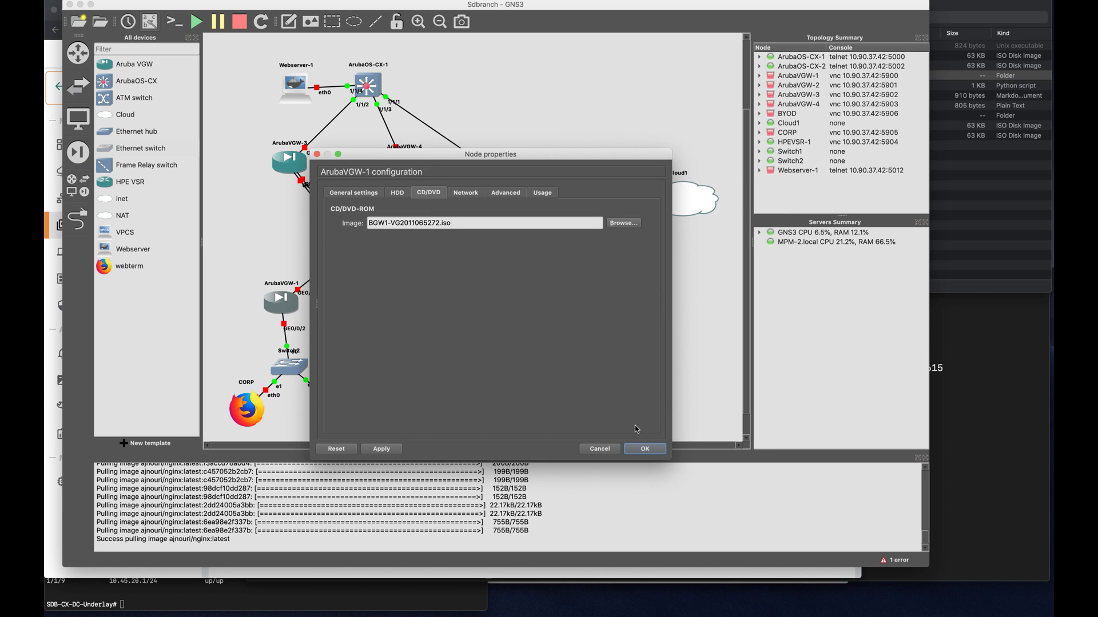
left_click(644, 449)
Step: Open ArubaVGW-4's configuration and close it again without changes
double_click(404, 165)
key("Escape")
double_click(409, 168)
left_click(478, 189)
key("Escape")
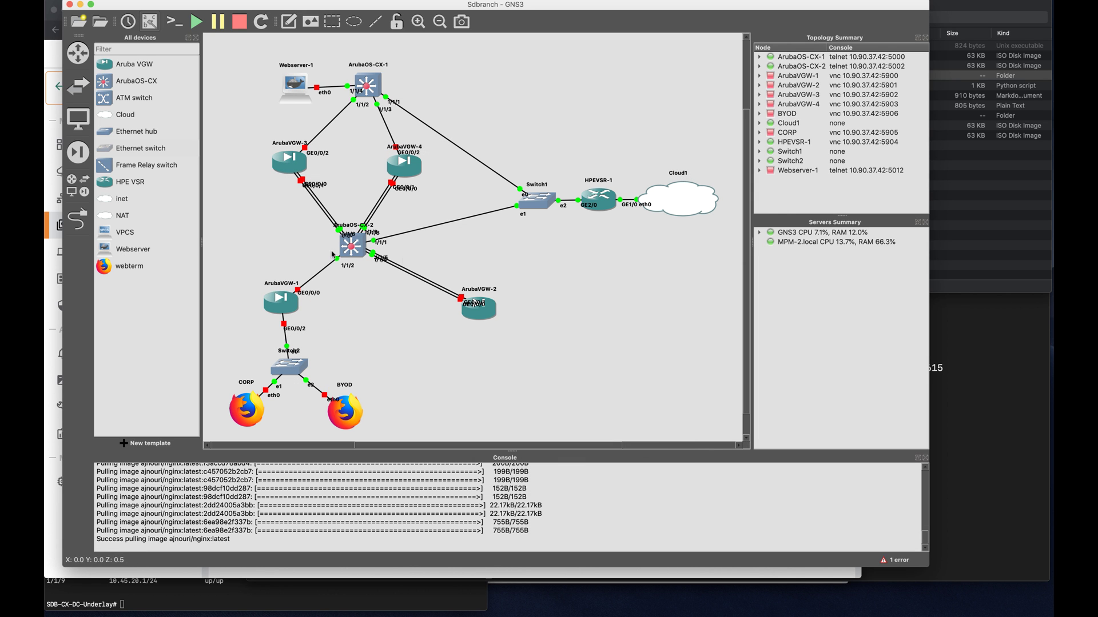
Step: Start ArubaVGW-1 and open its console window beside the topology
left_click(282, 313)
right_click(285, 305)
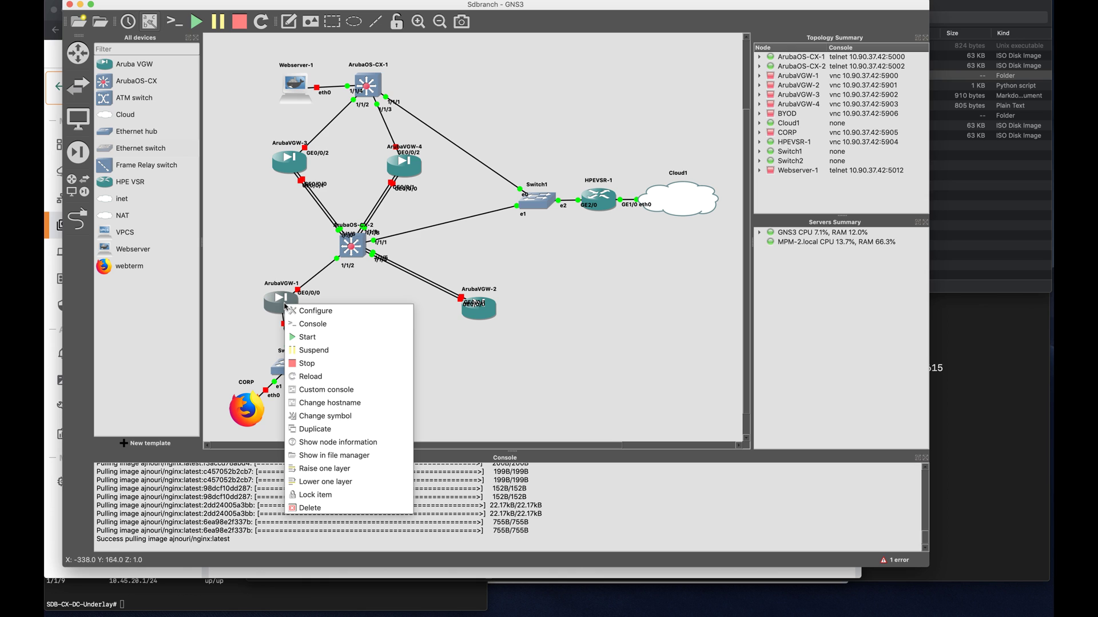
left_click(302, 337)
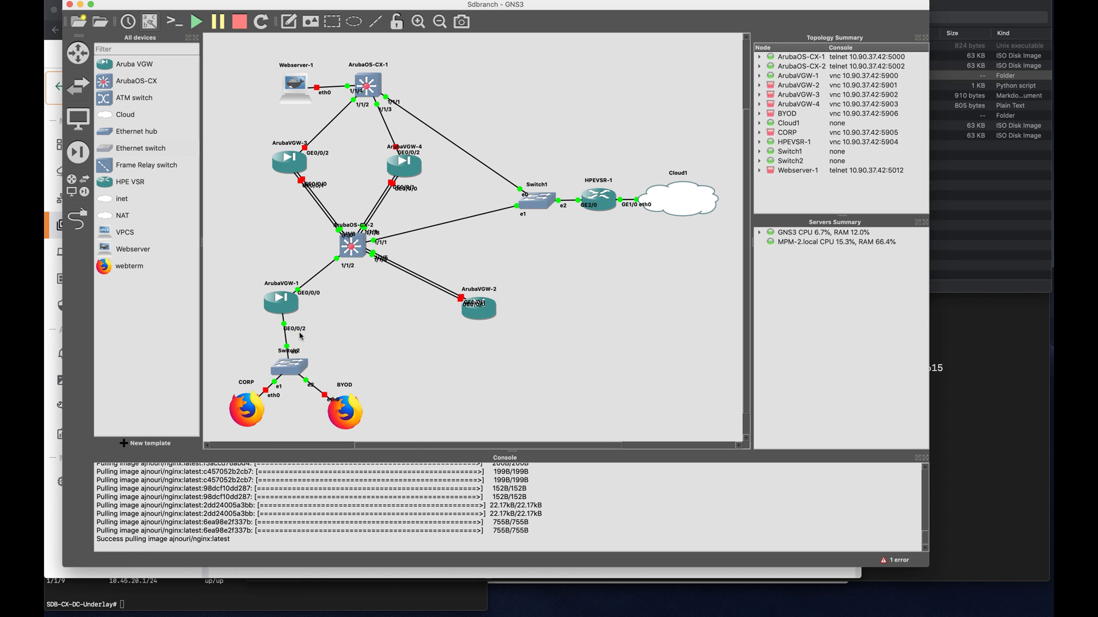
right_click(279, 306)
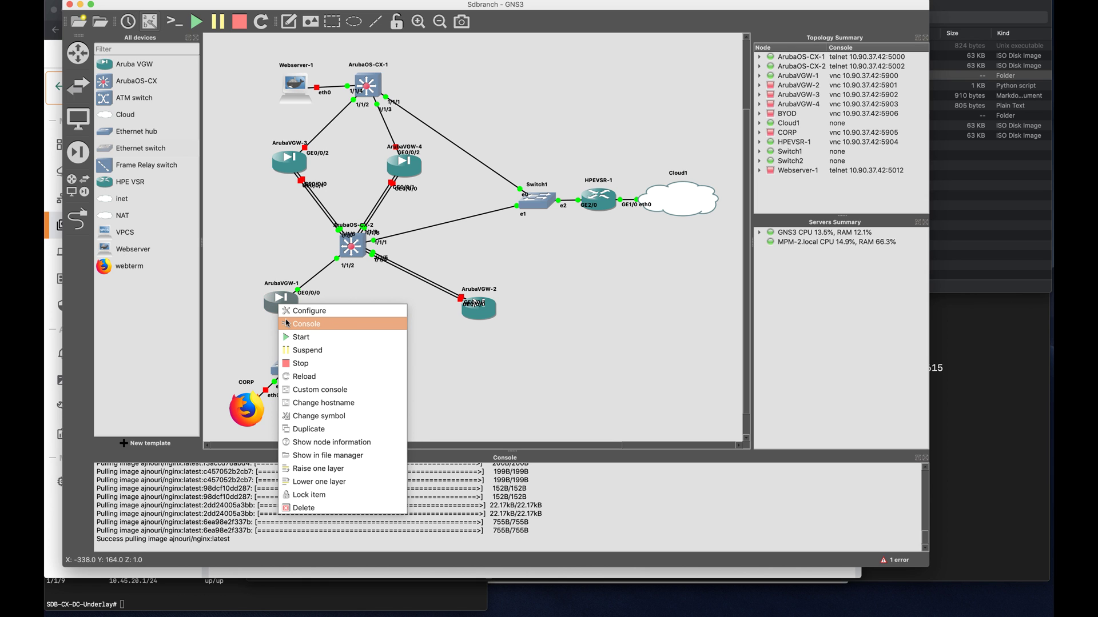
left_click(290, 326)
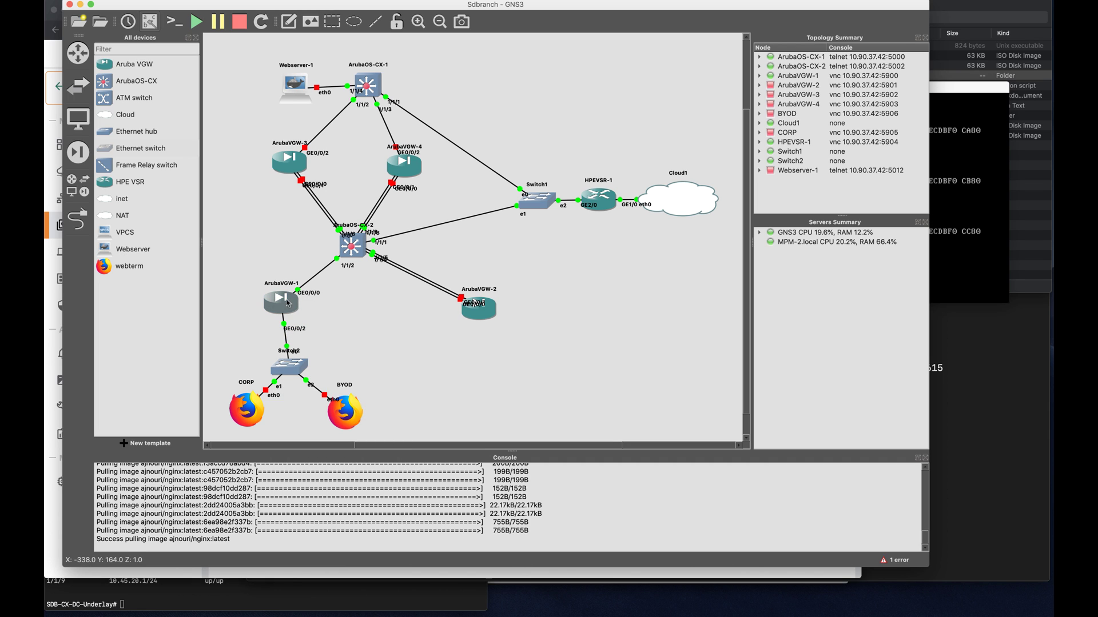
left_click(992, 197)
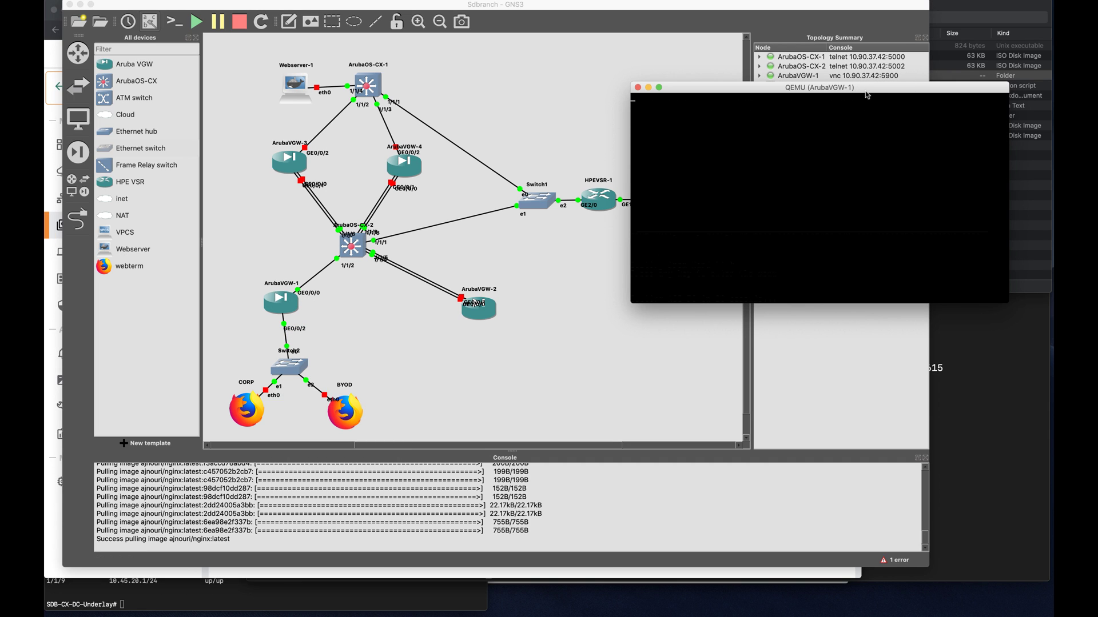
left_click_drag(861, 91, 610, 151)
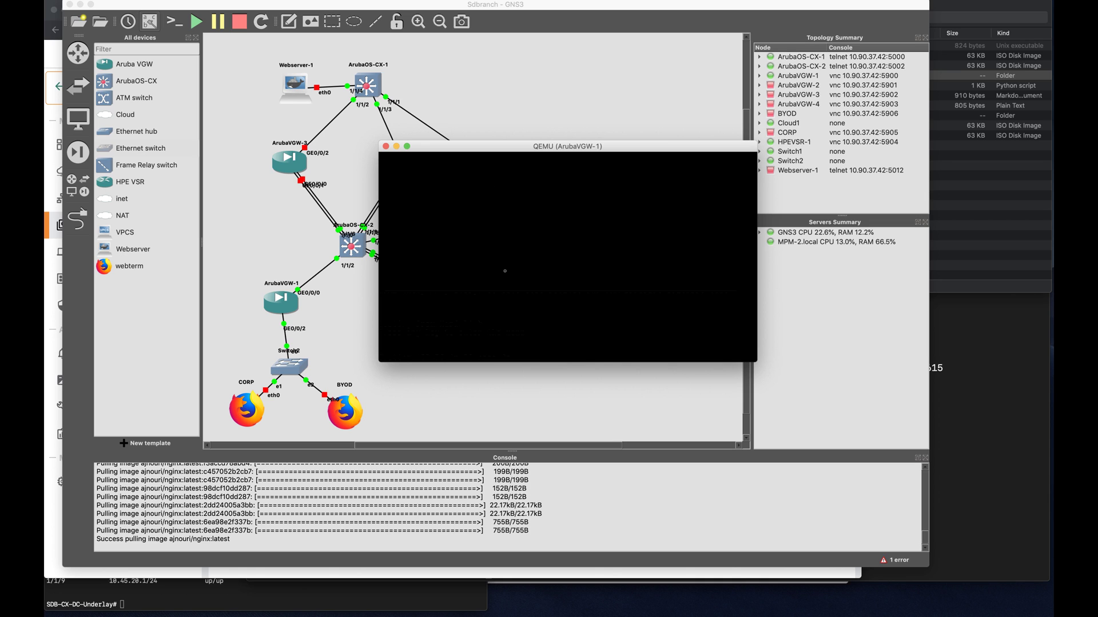
left_click_drag(551, 151, 808, 333)
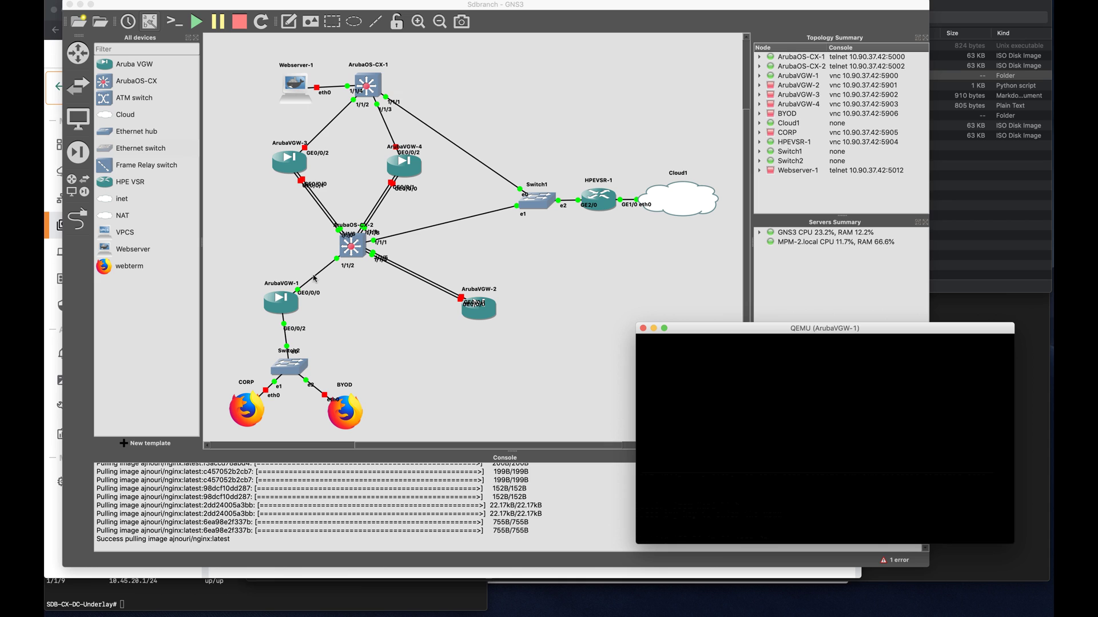
Step: Start a packet capture on the ArubaOS-CX-2 to ArubaVGW-1 link
left_click(313, 278)
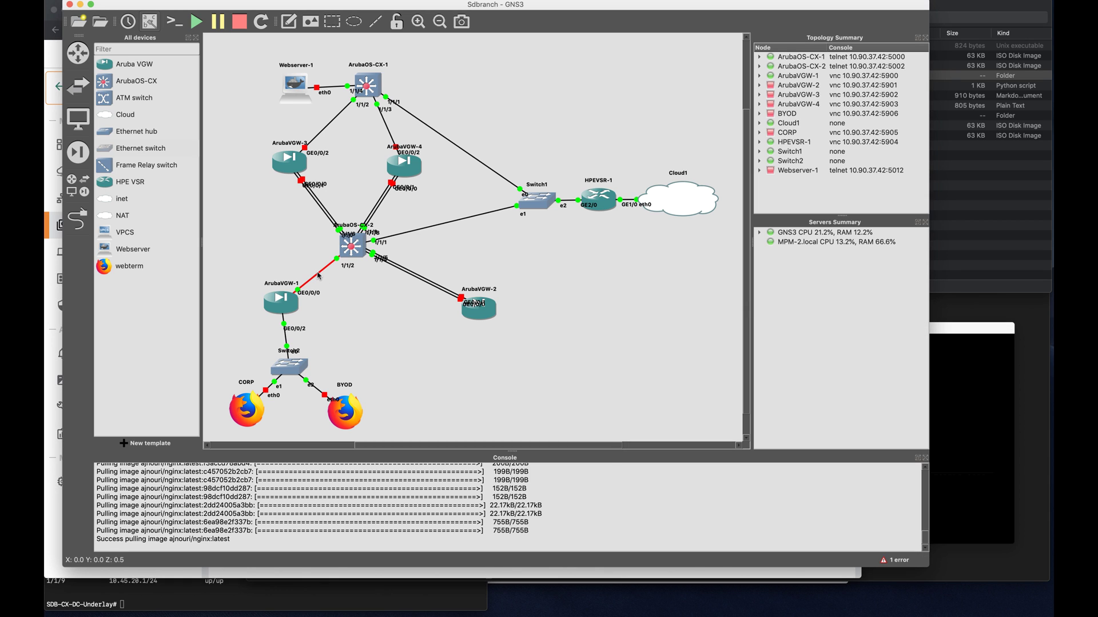
right_click(319, 274)
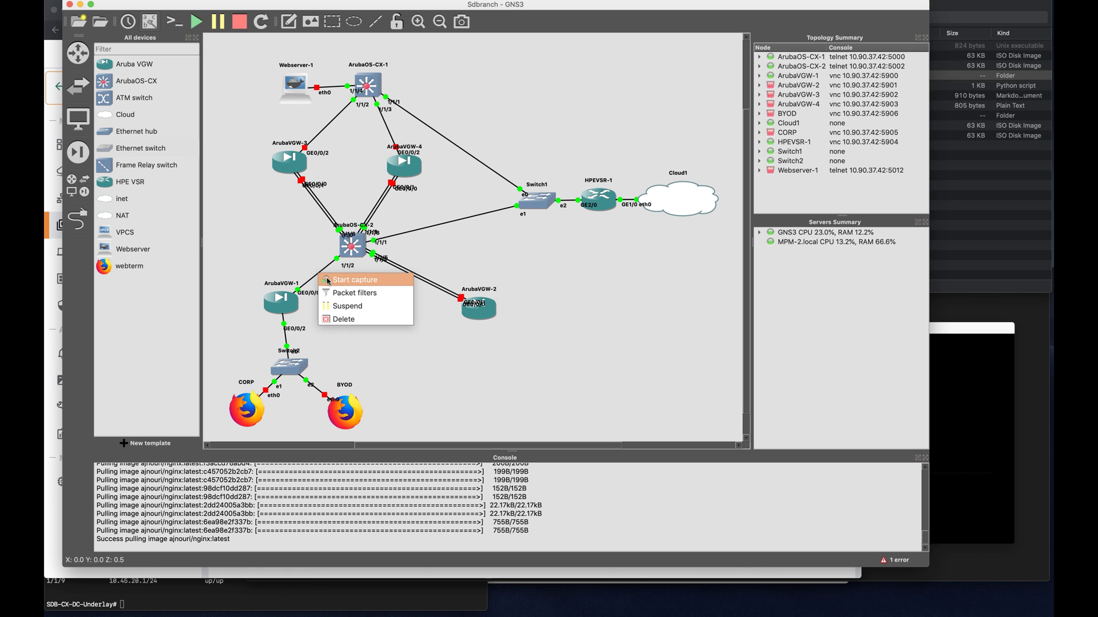
left_click(346, 279)
Step: Confirm the capture and inspect ArubaVGW-1's DHCP Offer and Request packets in Wireshark
left_click(609, 299)
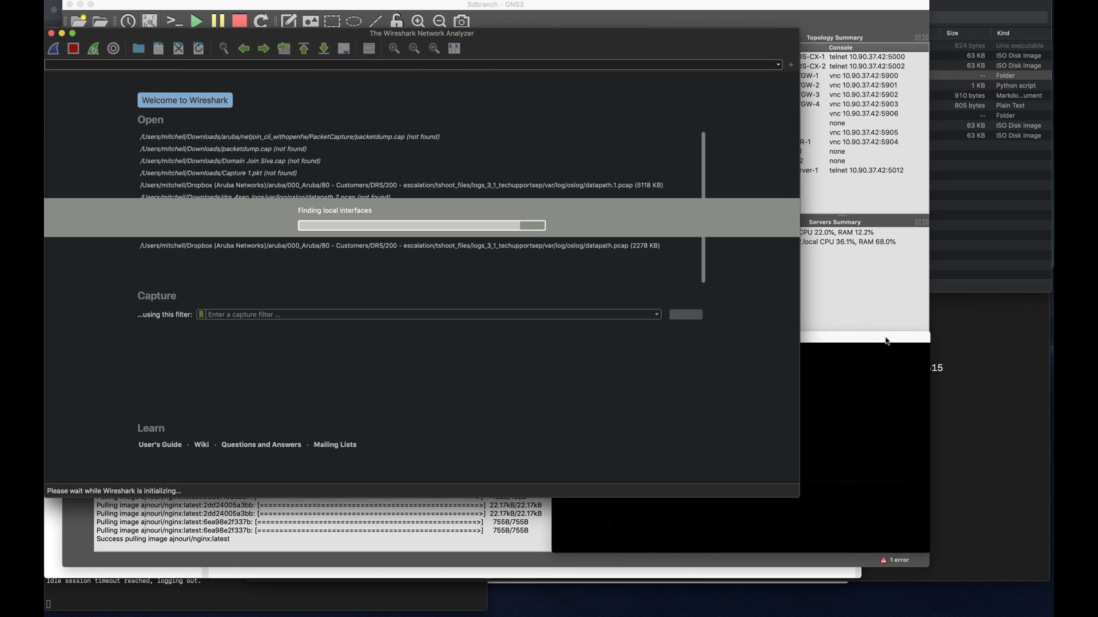
left_click(883, 342)
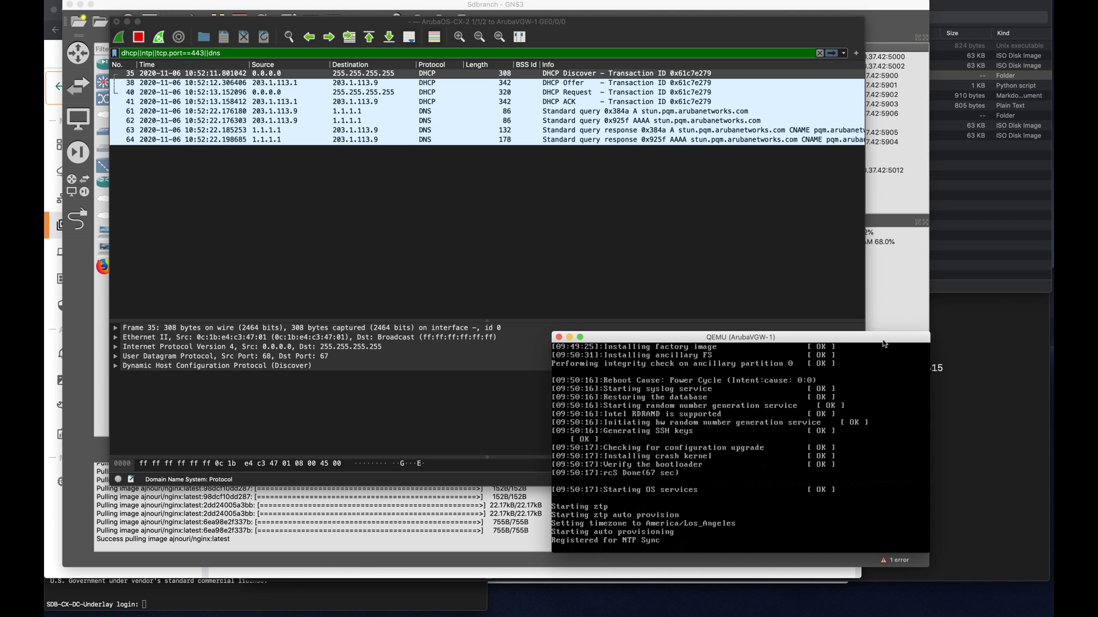
left_click_drag(883, 342, 939, 309)
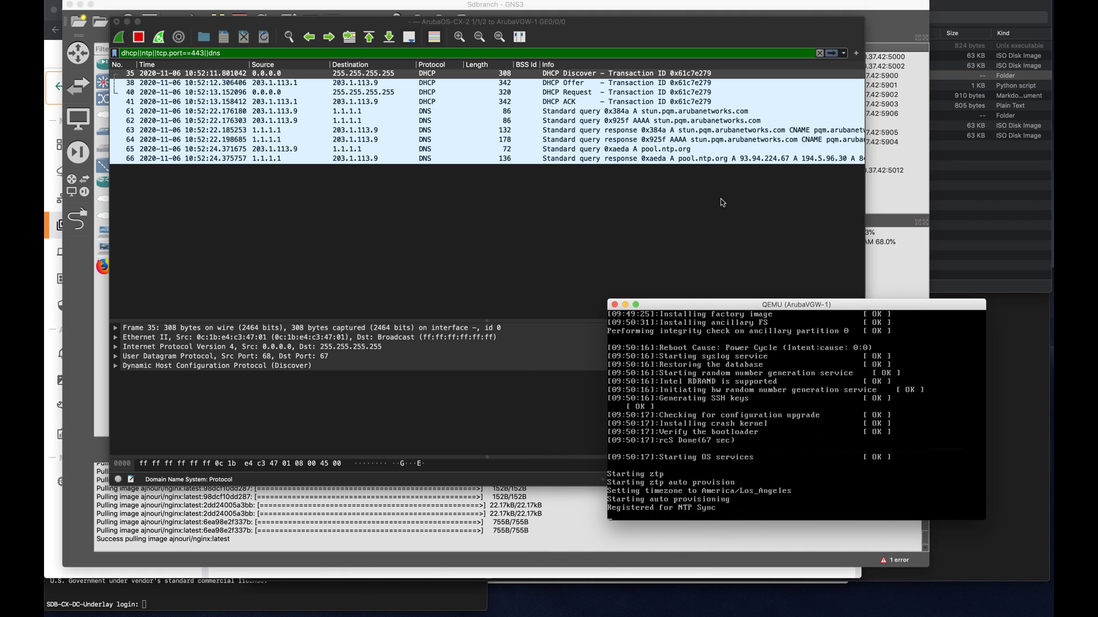
left_click(618, 85)
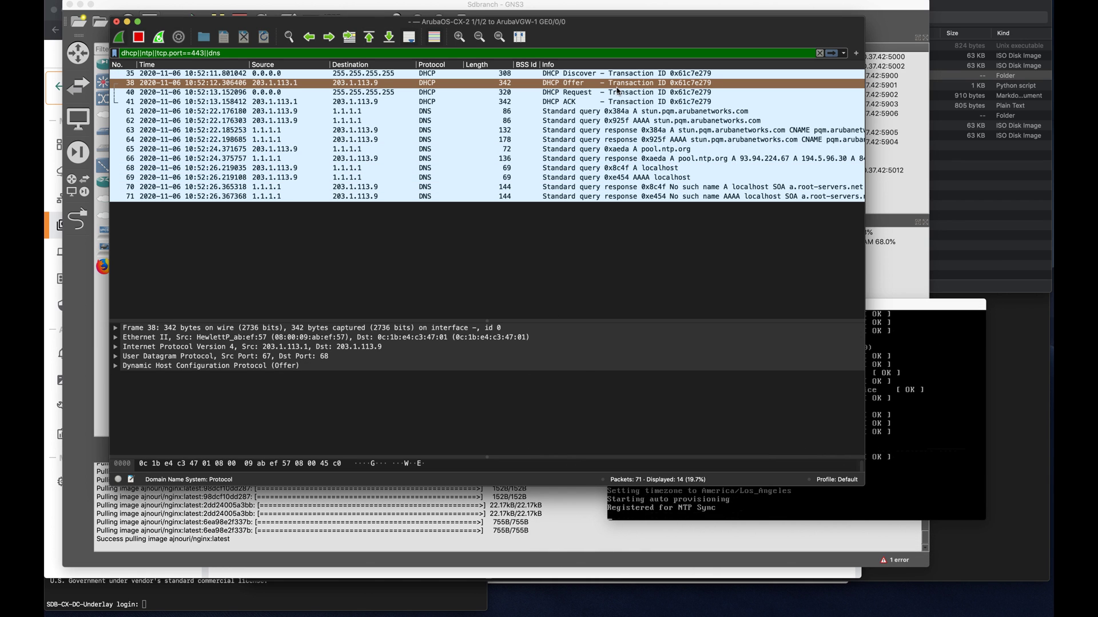
left_click(617, 89)
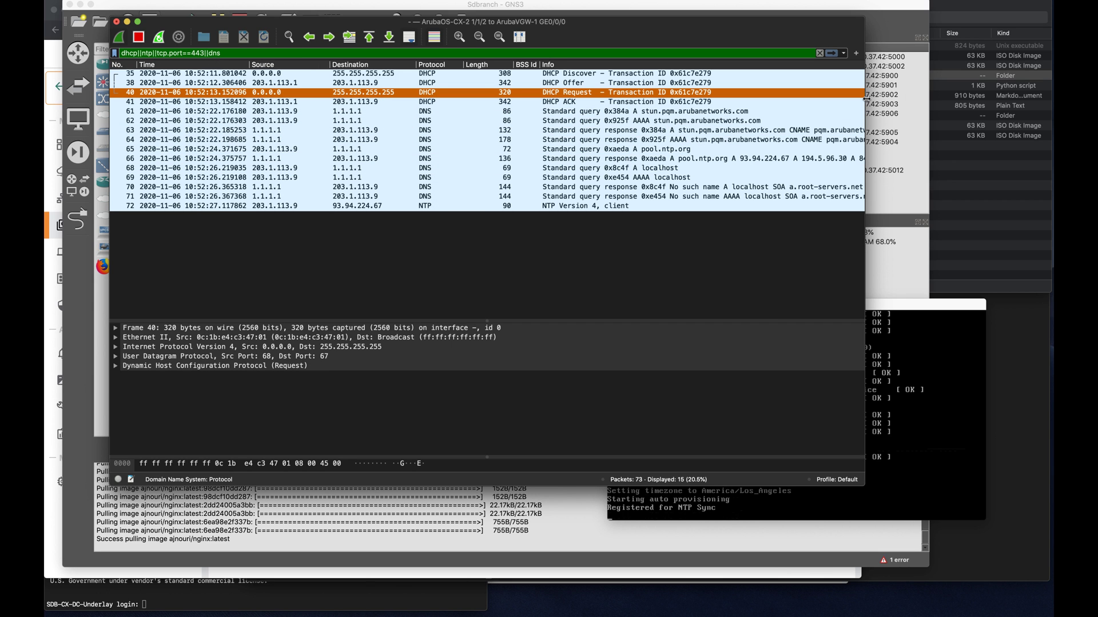
left_click_drag(866, 99, 959, 98)
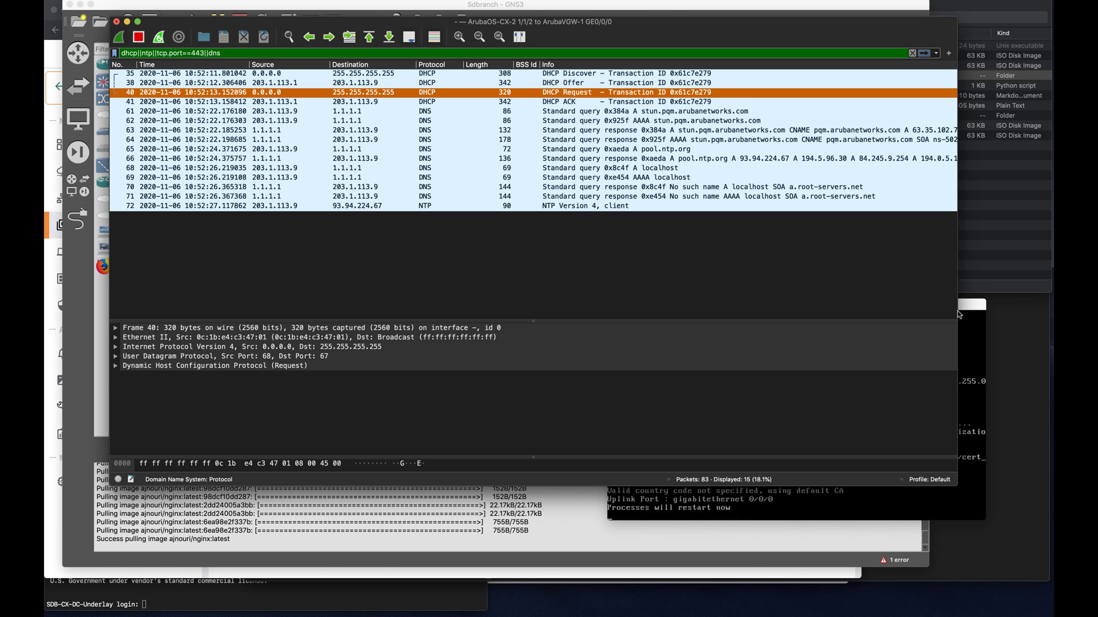
left_click(978, 307)
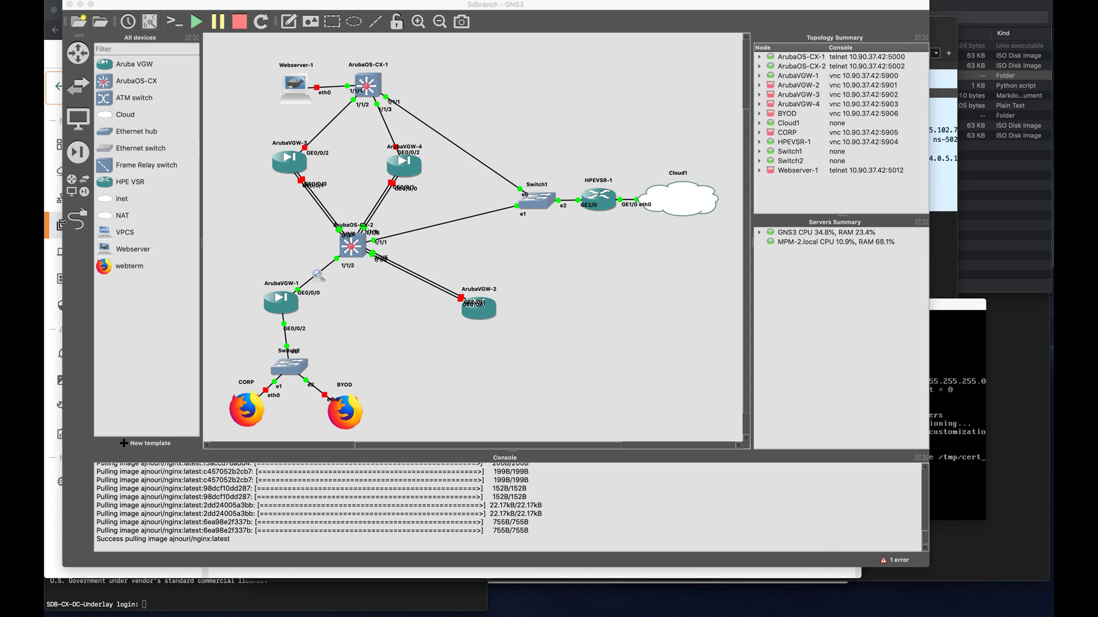
Step: Switch Aruba Central to Global and list Gateways, showing all four MC-VA gateways offline
left_click(63, 224)
left_click(62, 224)
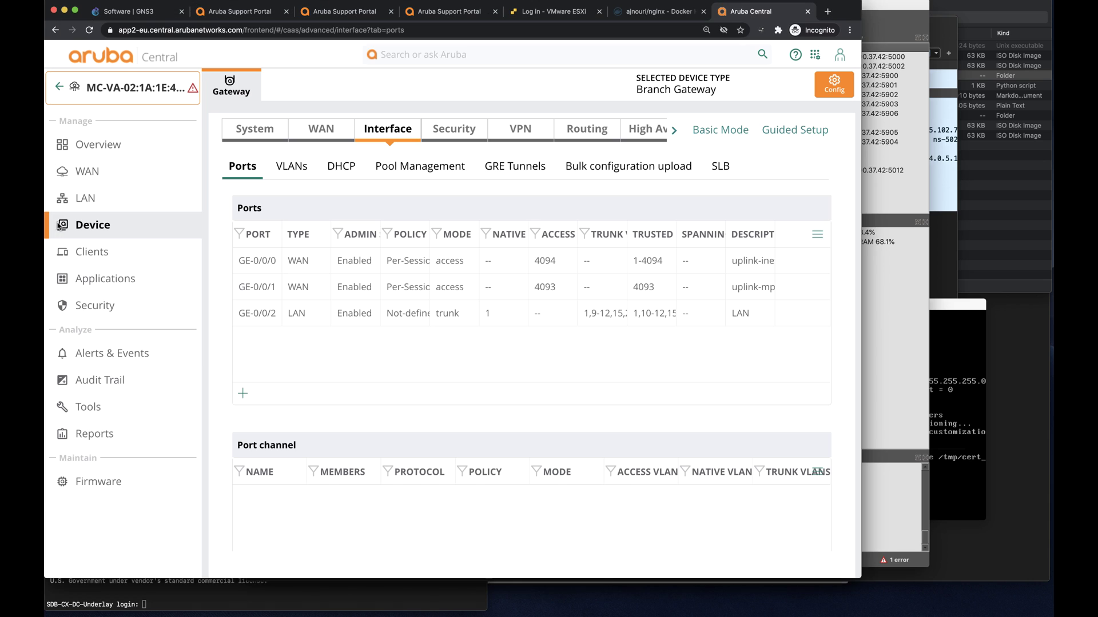
left_click(69, 89)
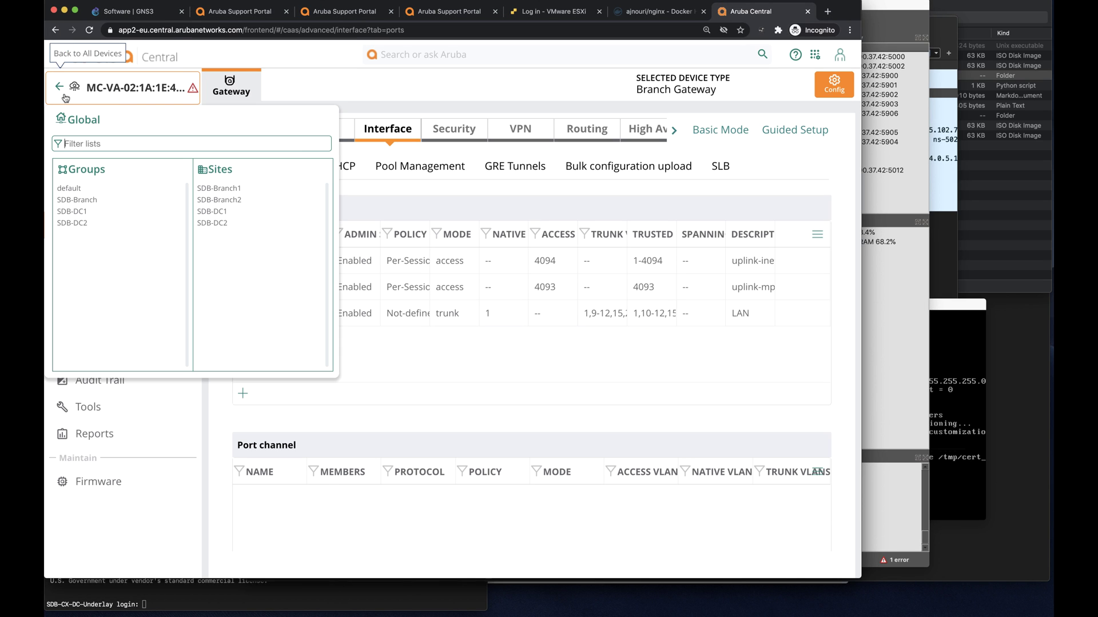
left_click(83, 121)
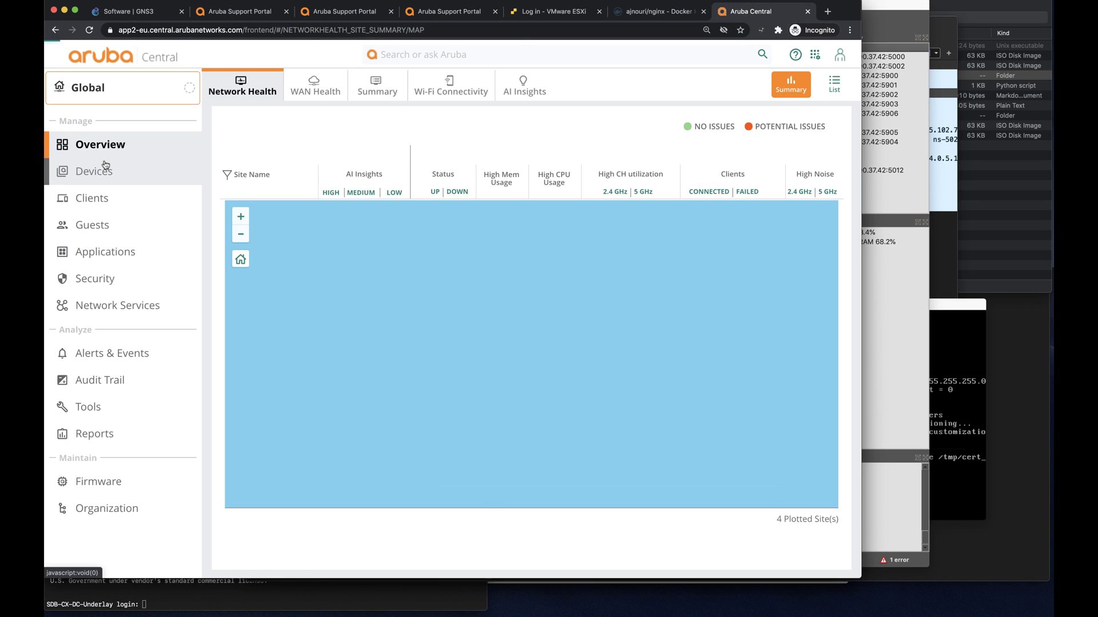
left_click(97, 171)
left_click(335, 89)
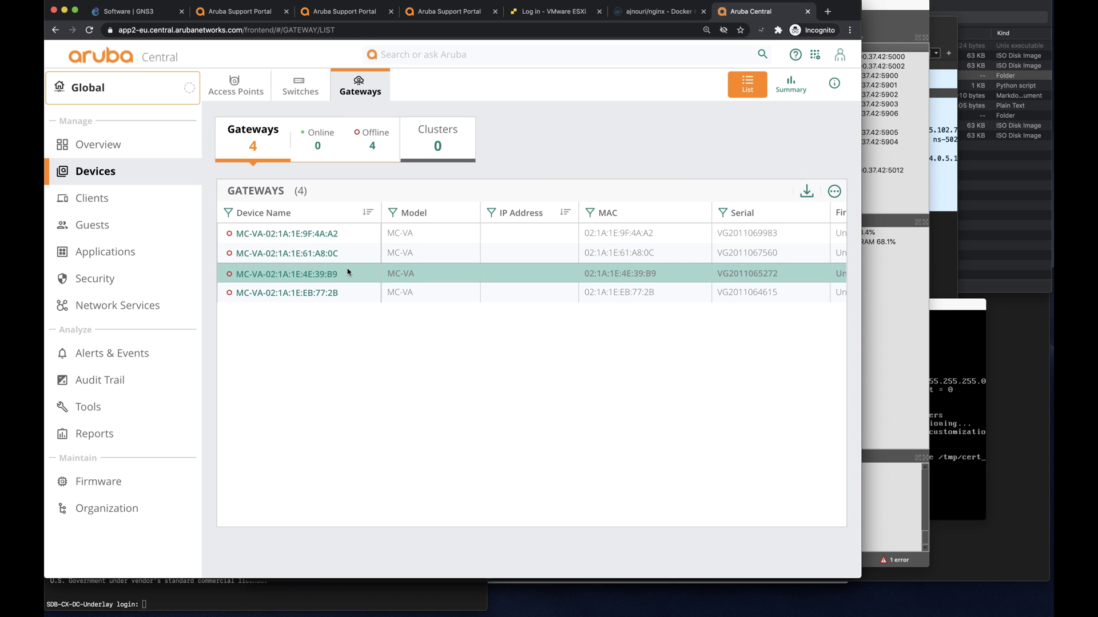
left_click(971, 310)
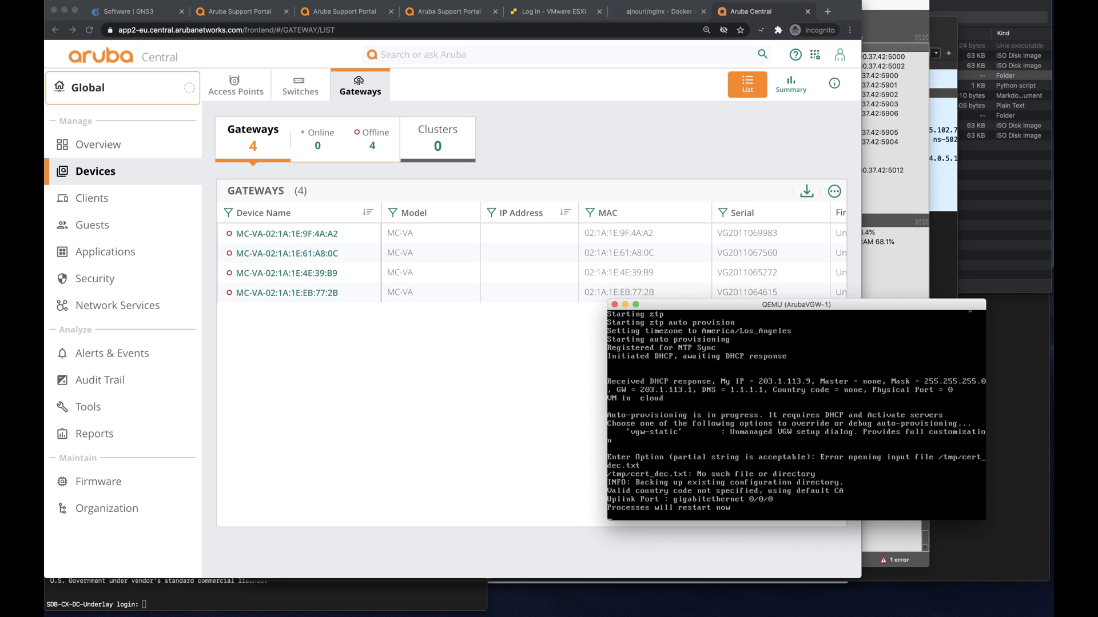
left_click(890, 180)
Step: Start the ArubaVGW-4 gateway node on the GNS3 canvas
right_click(409, 168)
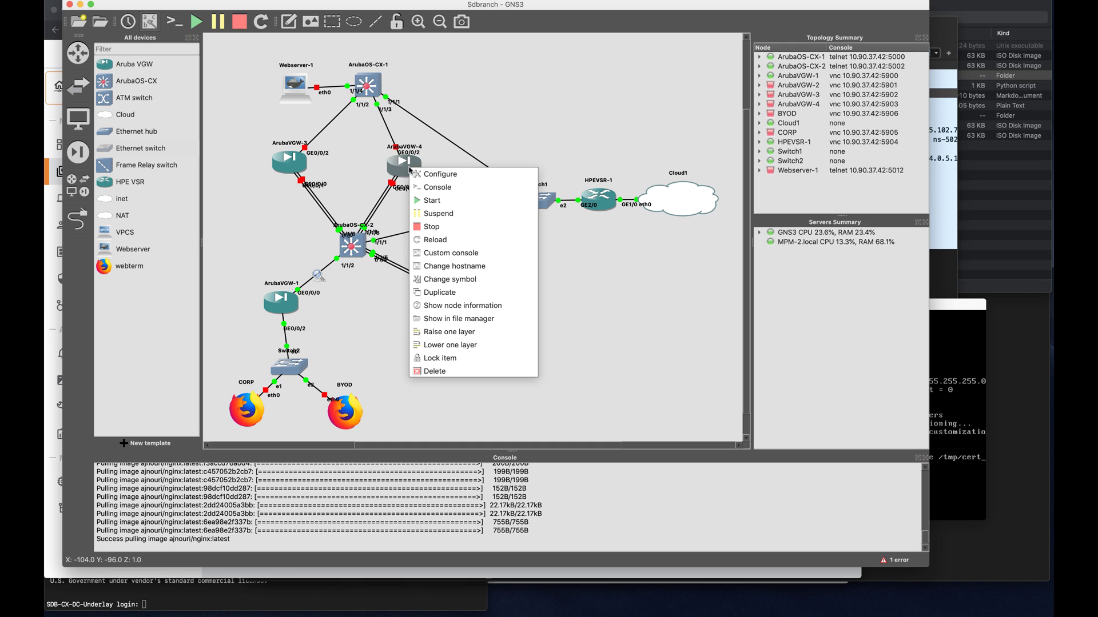
left_click(432, 200)
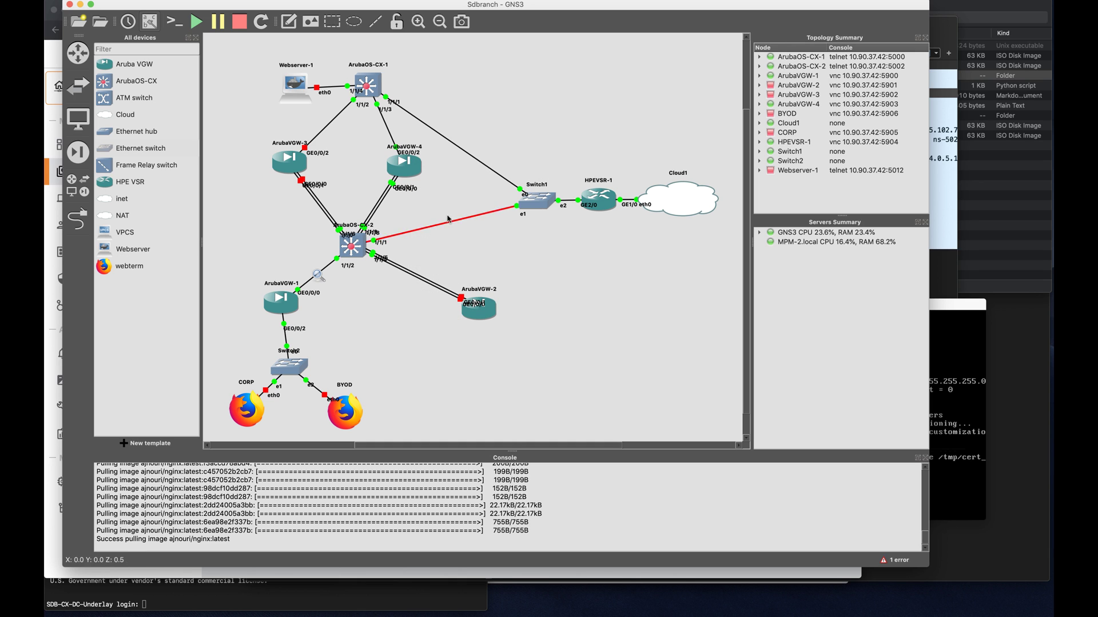
right_click(486, 312)
key("super+Tab")
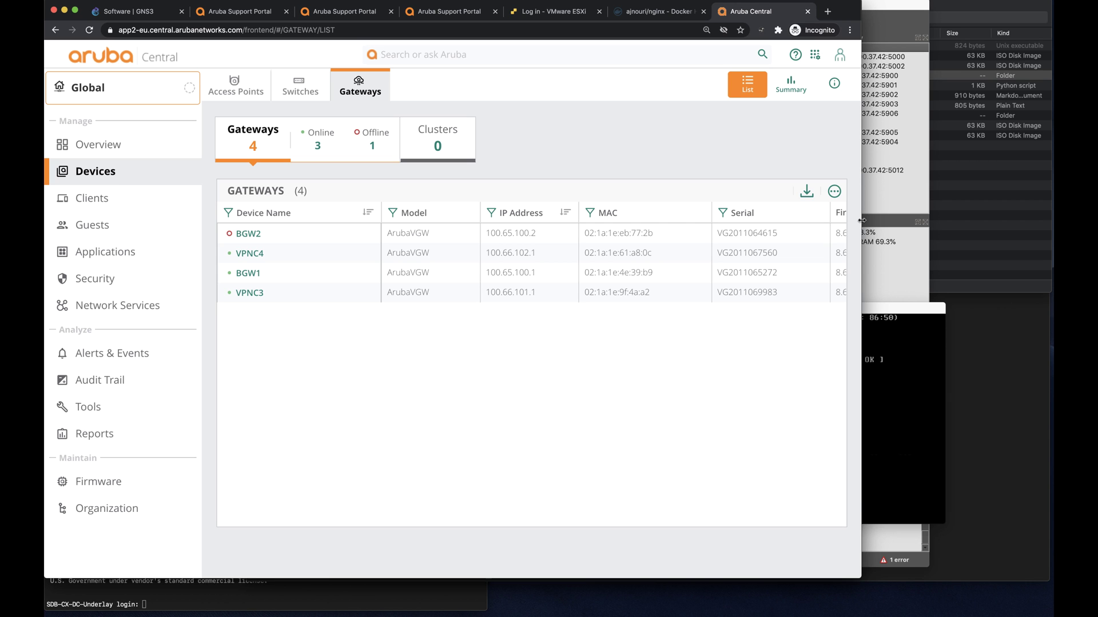
Step: Log into ArubaVGW-1's console as admin, then widen Aruba Central to show firmware 8.6.0.4-2.2.0.0_76905
left_click(888, 310)
type("admin")
key("Return")
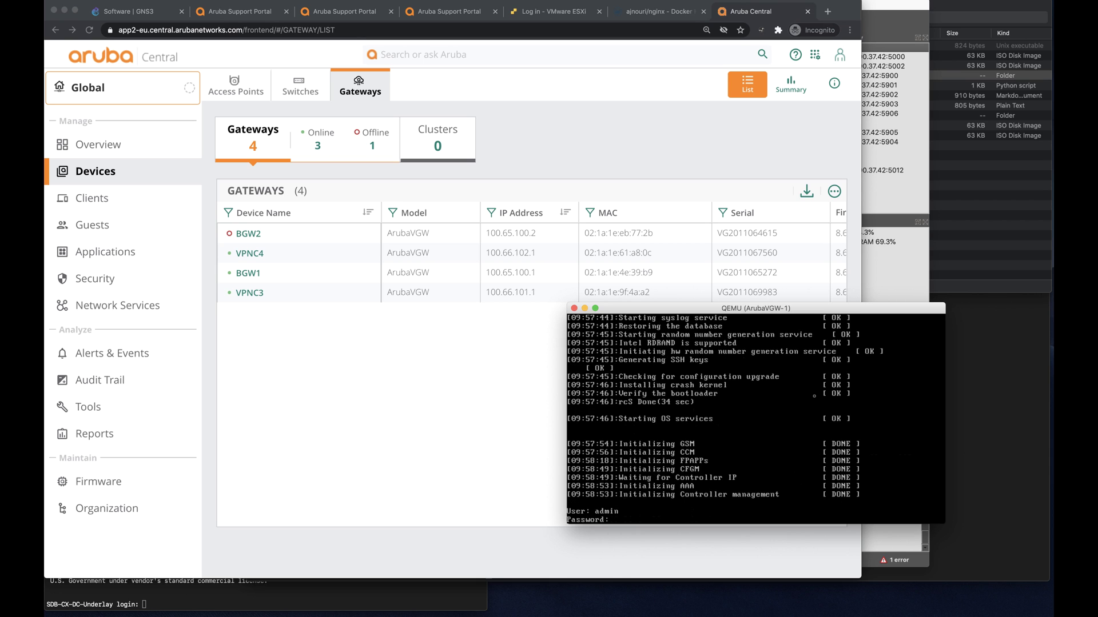
key("Return")
key("Return")
key("Return")
key("Return")
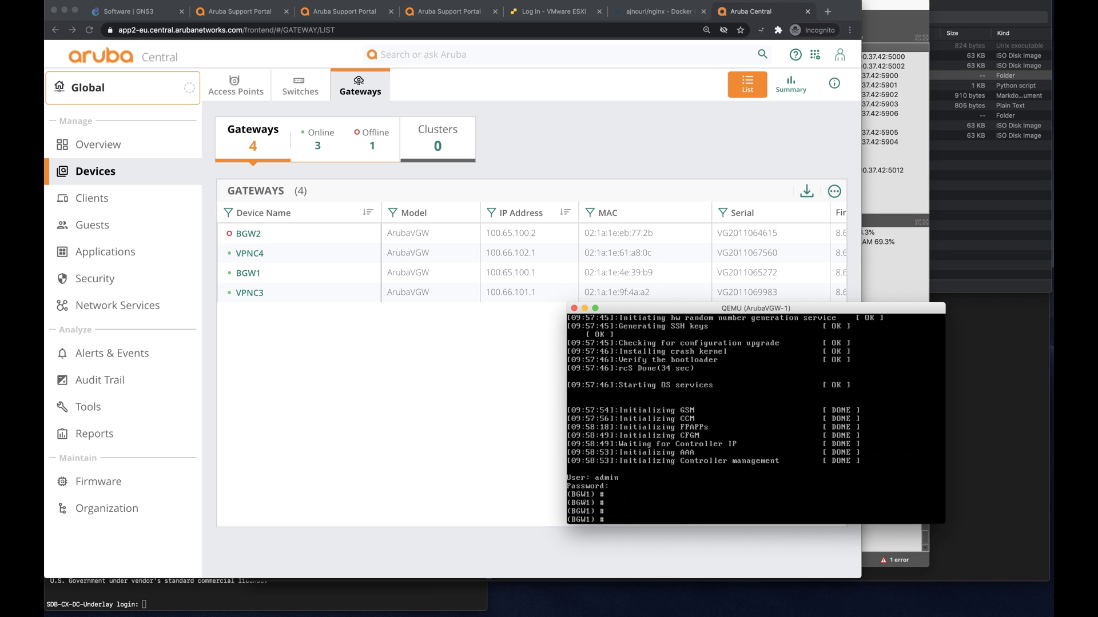
left_click(807, 120)
left_click_drag(893, 119, 985, 118)
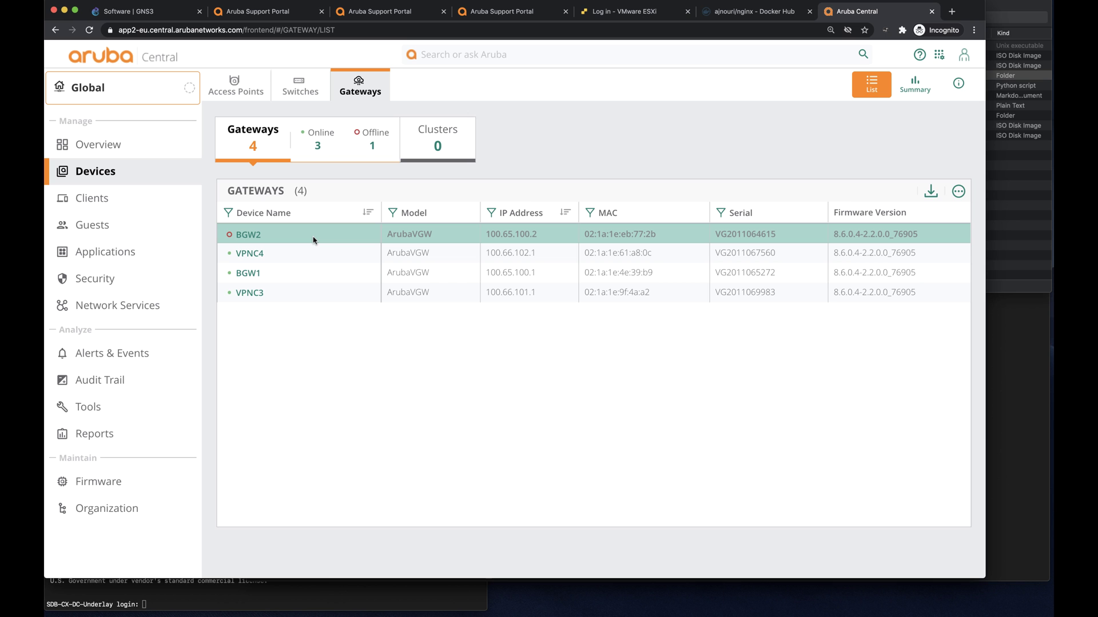
Step: Open BGW1's WAN Tunnels view: MPLS tunnels to VPNC3 and VPNC4 up, internet tunnels down
left_click(248, 275)
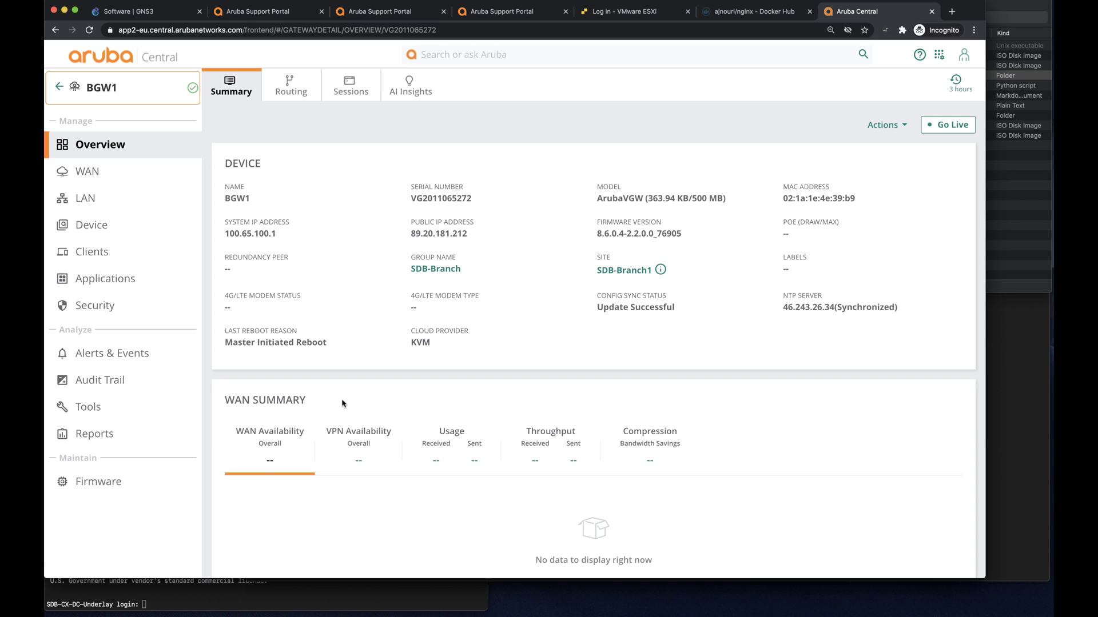
scroll(342, 404, "down", 3)
scroll(341, 400, "up", 3)
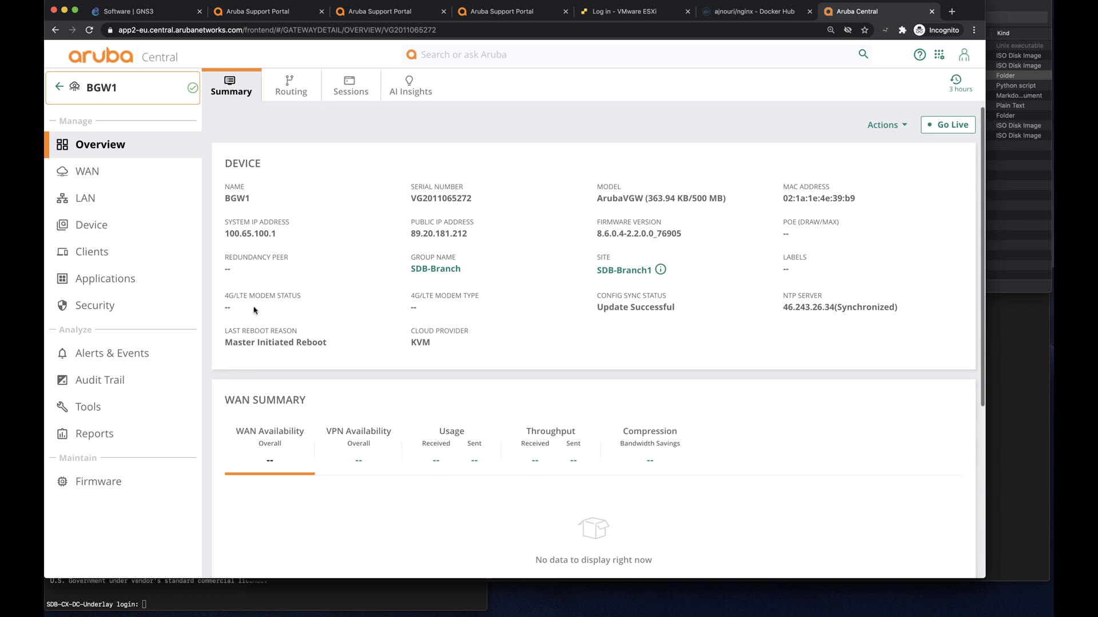
left_click(157, 170)
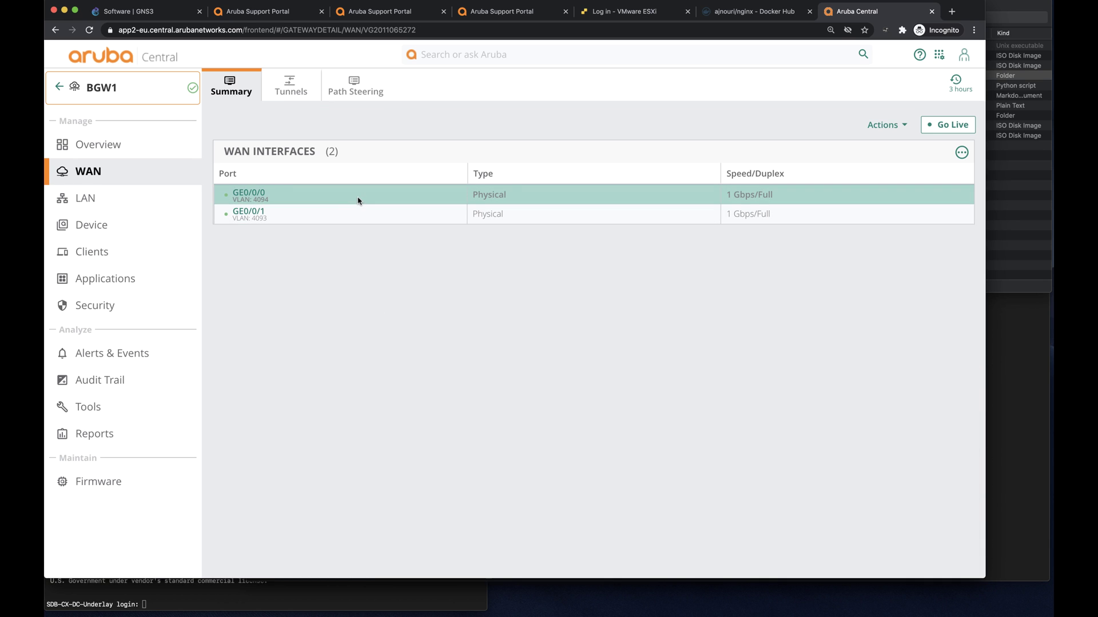
left_click(289, 83)
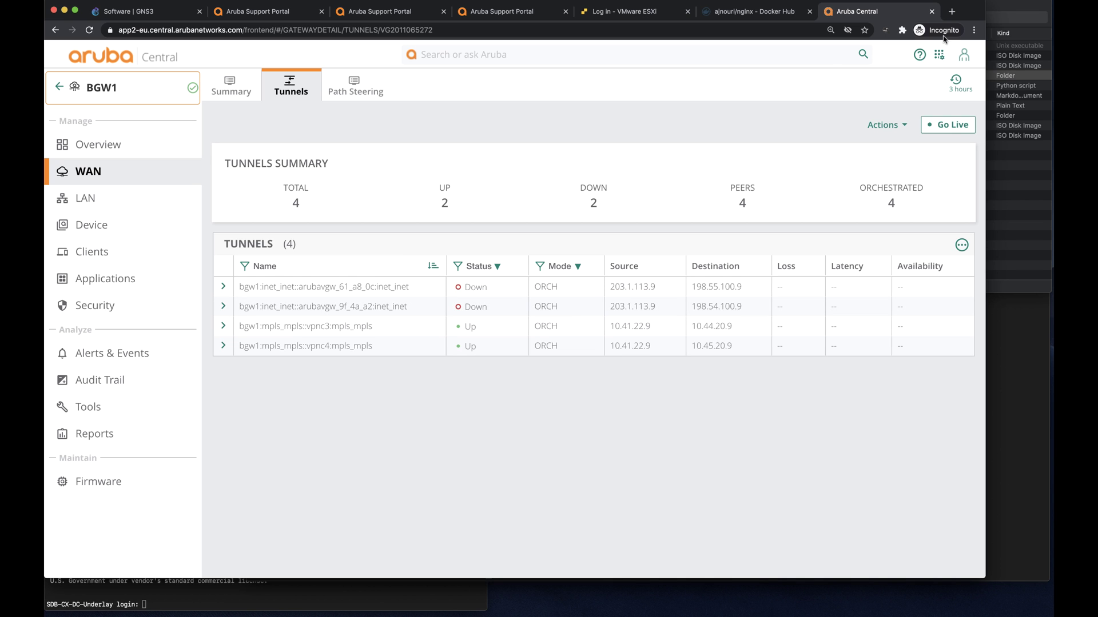
left_click_drag(972, 15, 1033, 14)
left_click(82, 360)
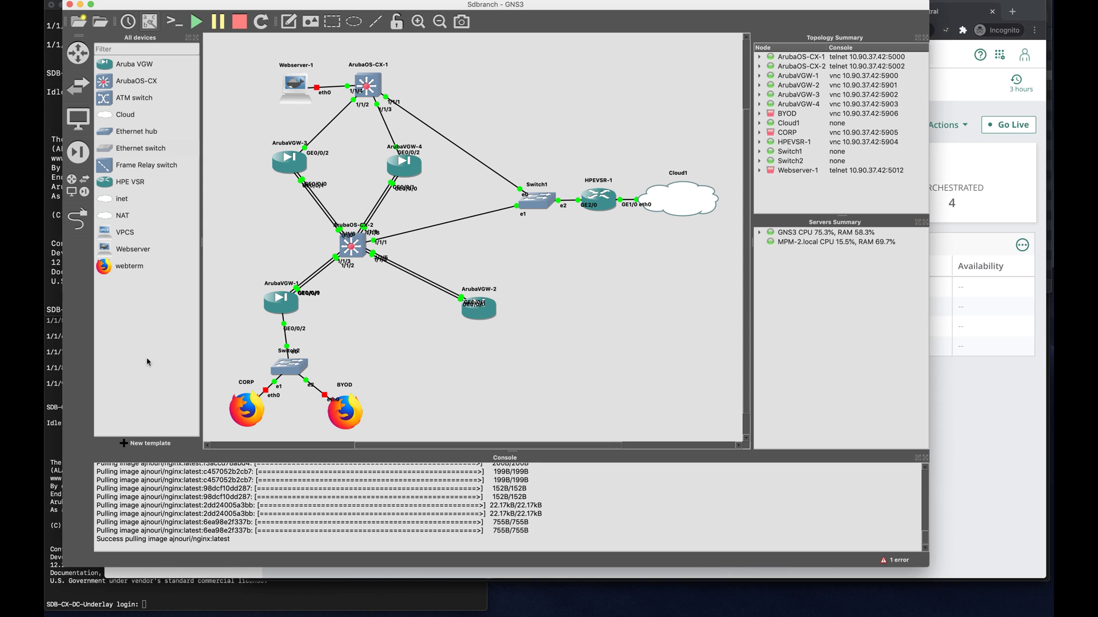
Step: Start the BYOD client and open the CORP client's console
right_click(237, 412)
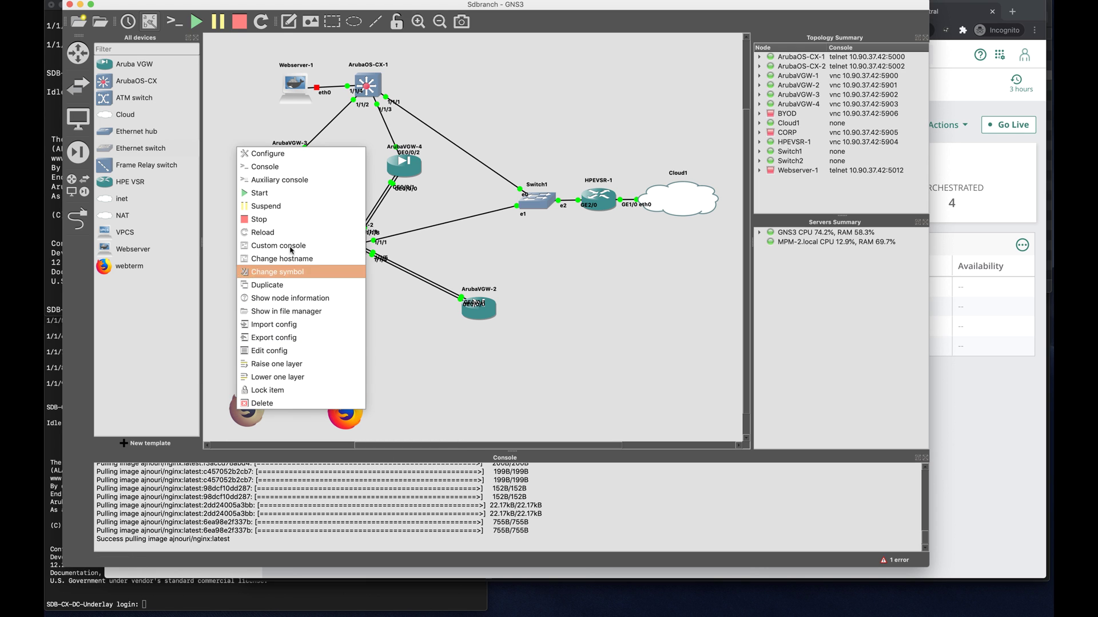
left_click(274, 180)
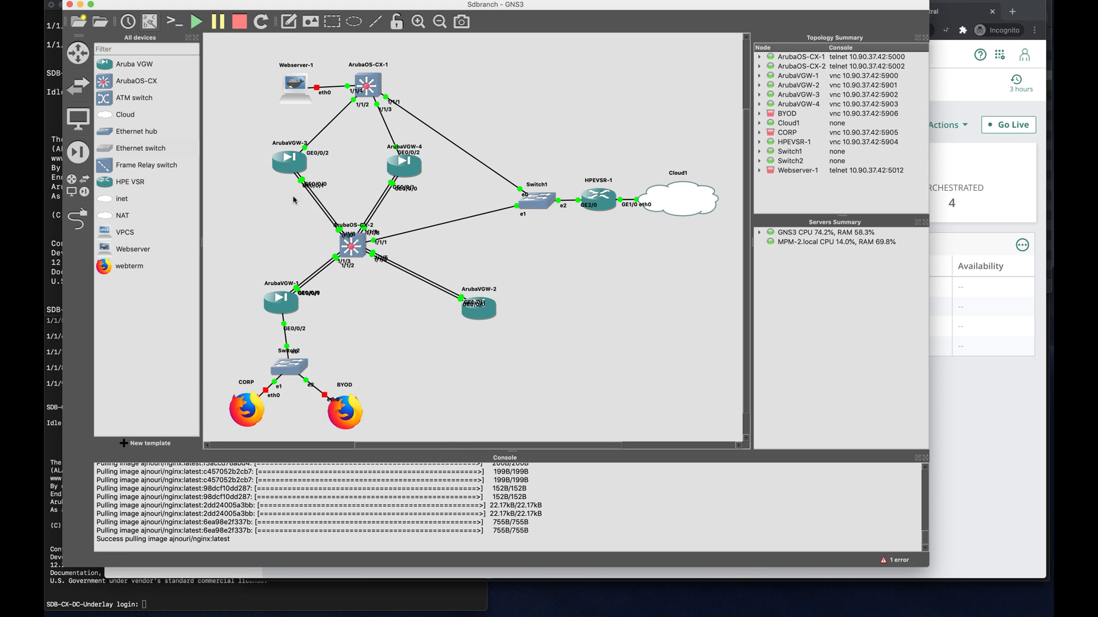
right_click(347, 414)
left_click(377, 195)
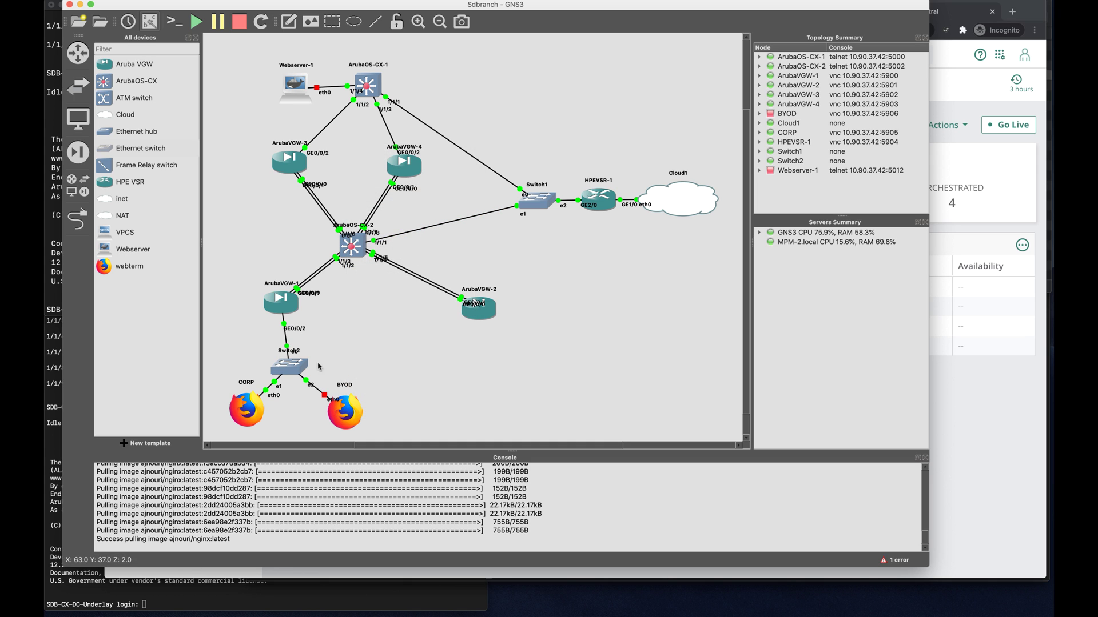
right_click(242, 418)
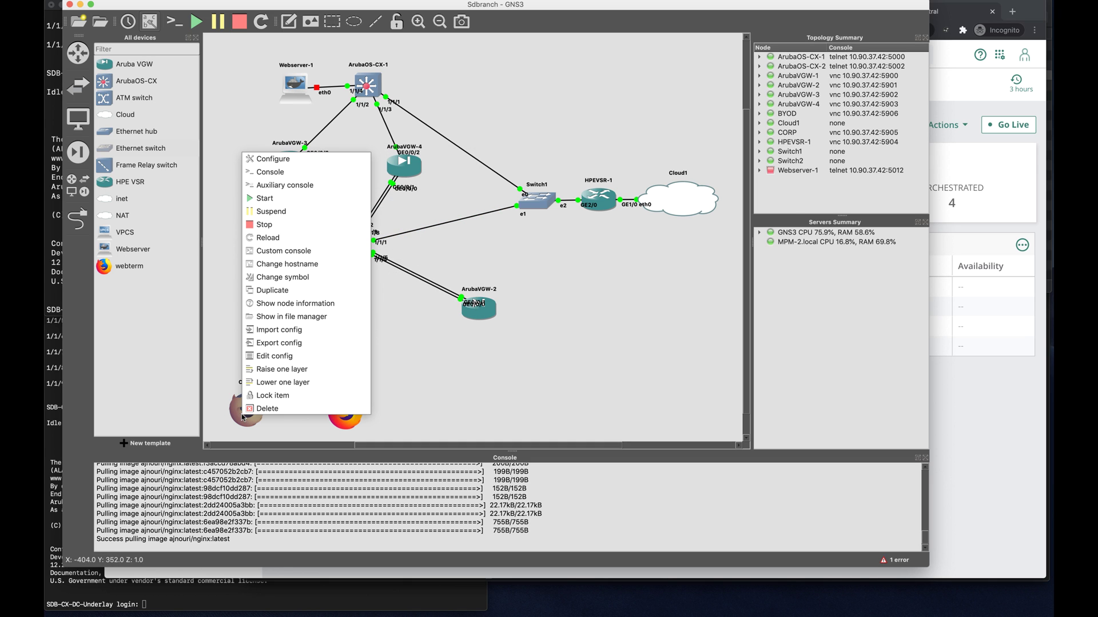
left_click(307, 176)
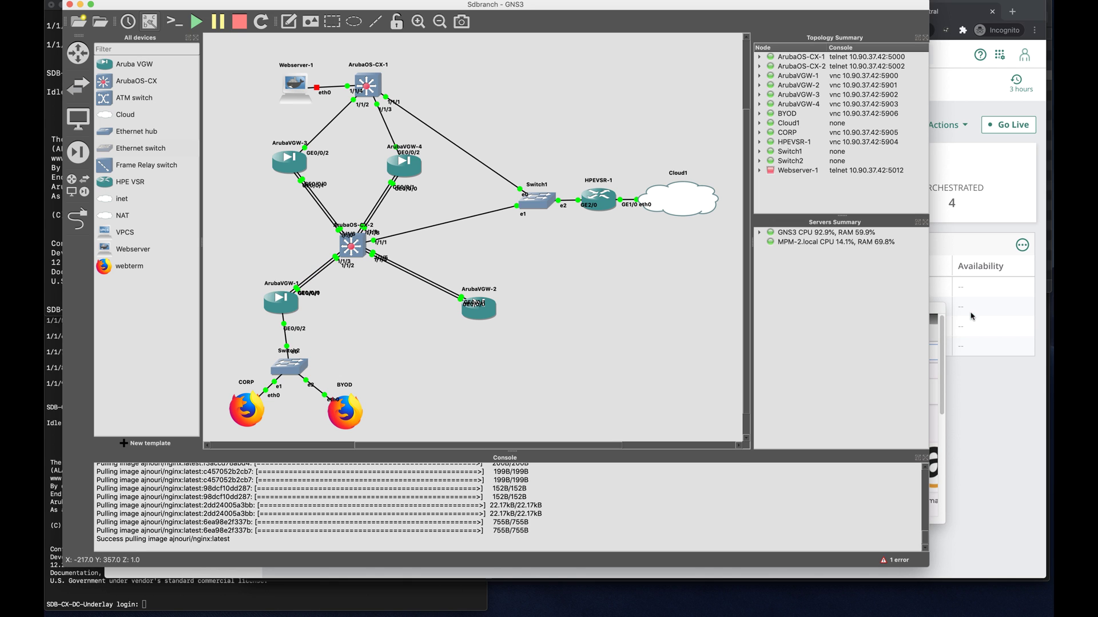
Step: In CORP's Firefox, browse to tweakers.net and then bbc.com
left_click(944, 318)
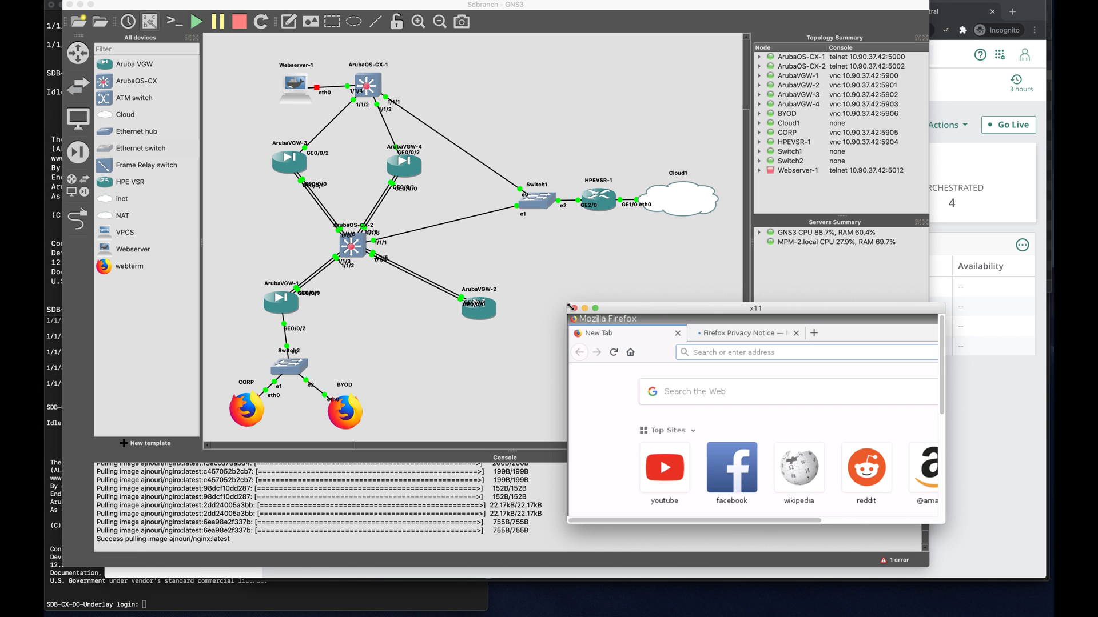
left_click_drag(568, 307, 408, 112)
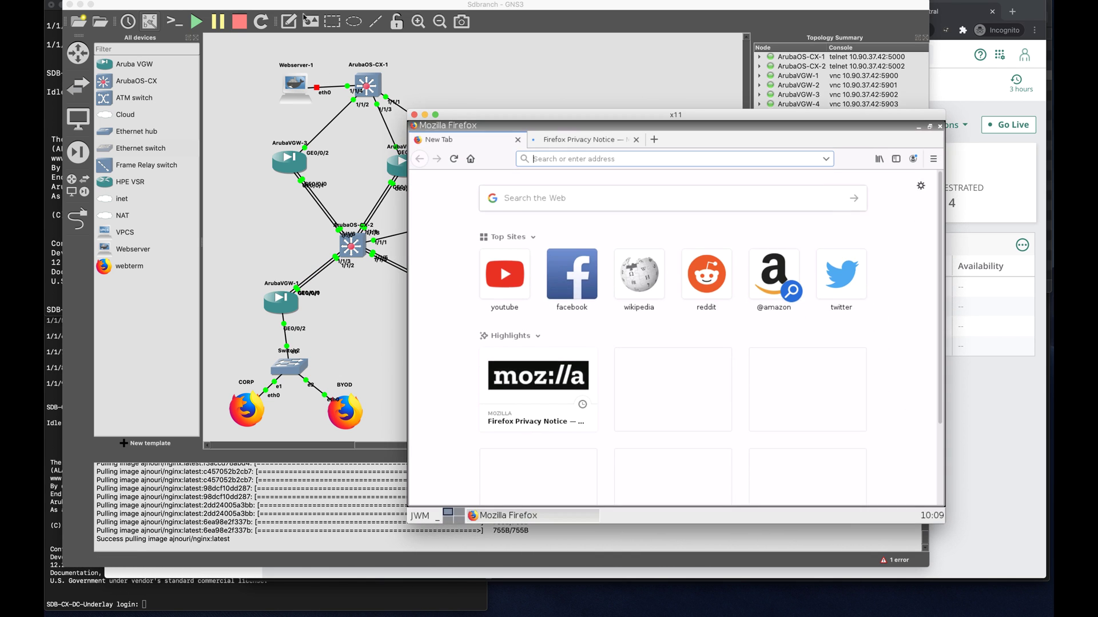
left_click_drag(555, 118, 553, 30)
left_click(564, 53)
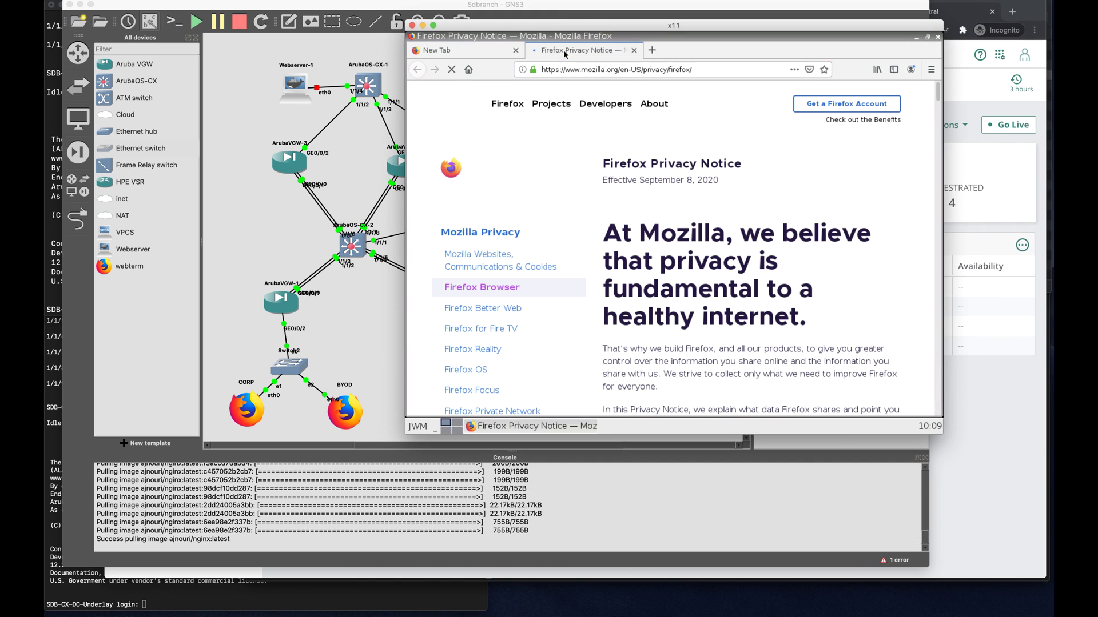
key("ctrl+t")
type("tweak")
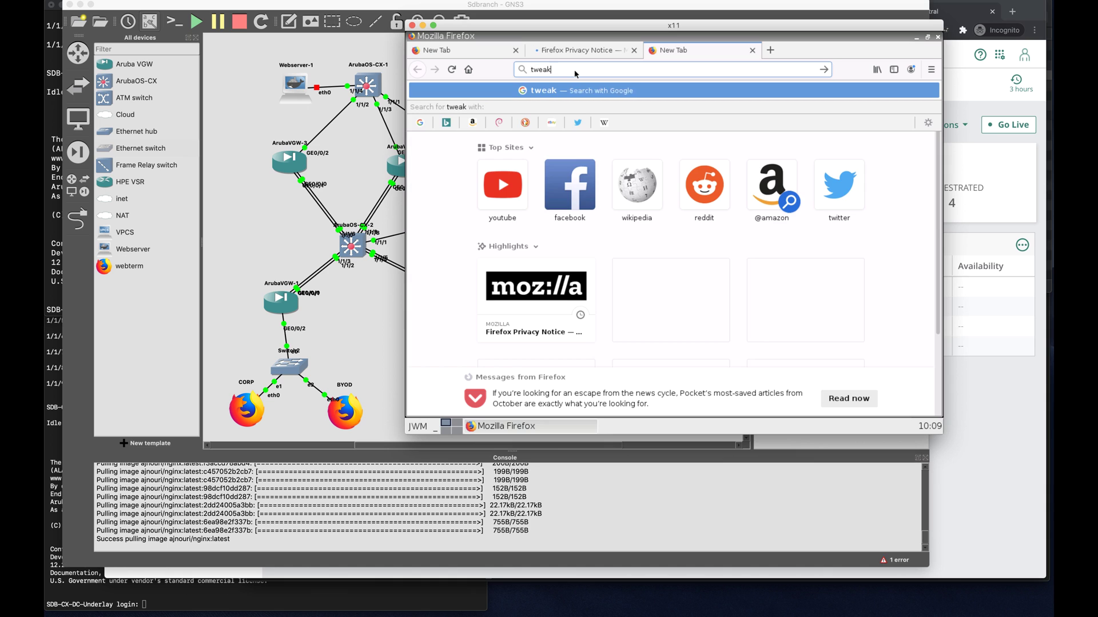
type("ers.net")
key("Return")
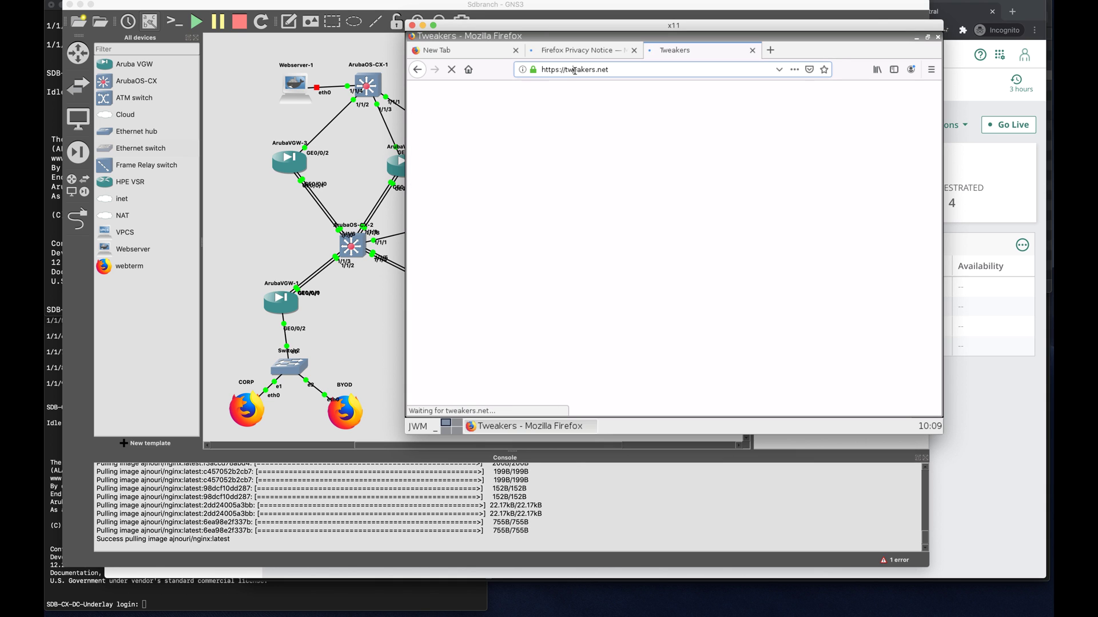
left_click(575, 70)
type("bbc.com")
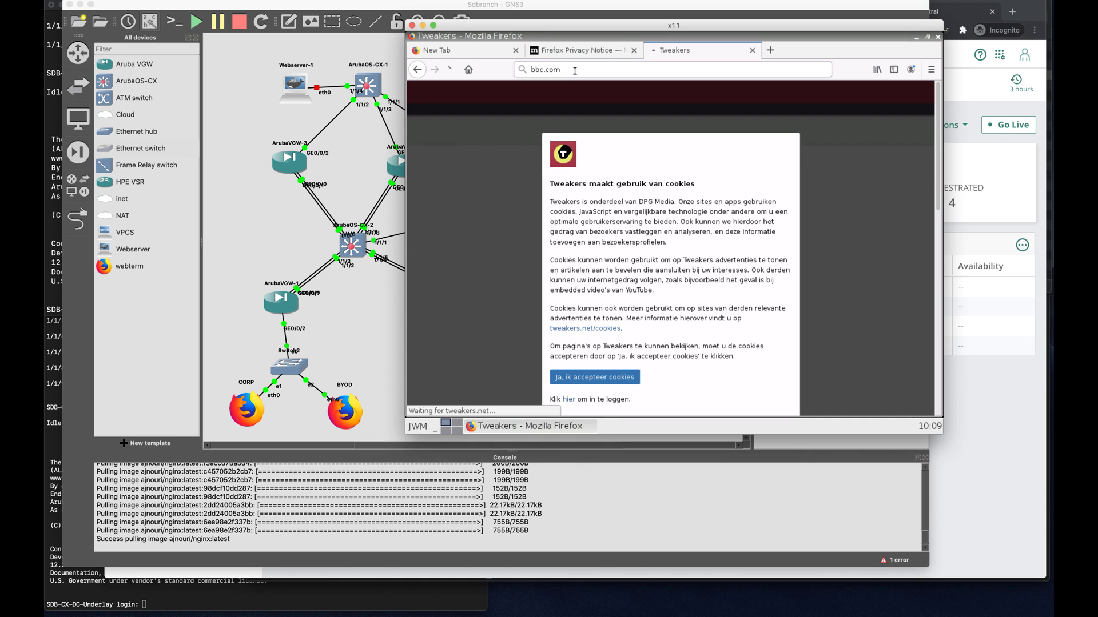
key("Return")
Step: Run ip a in a CORP LXTerminal, confirming address 192.168.202.2/24
left_click(417, 426)
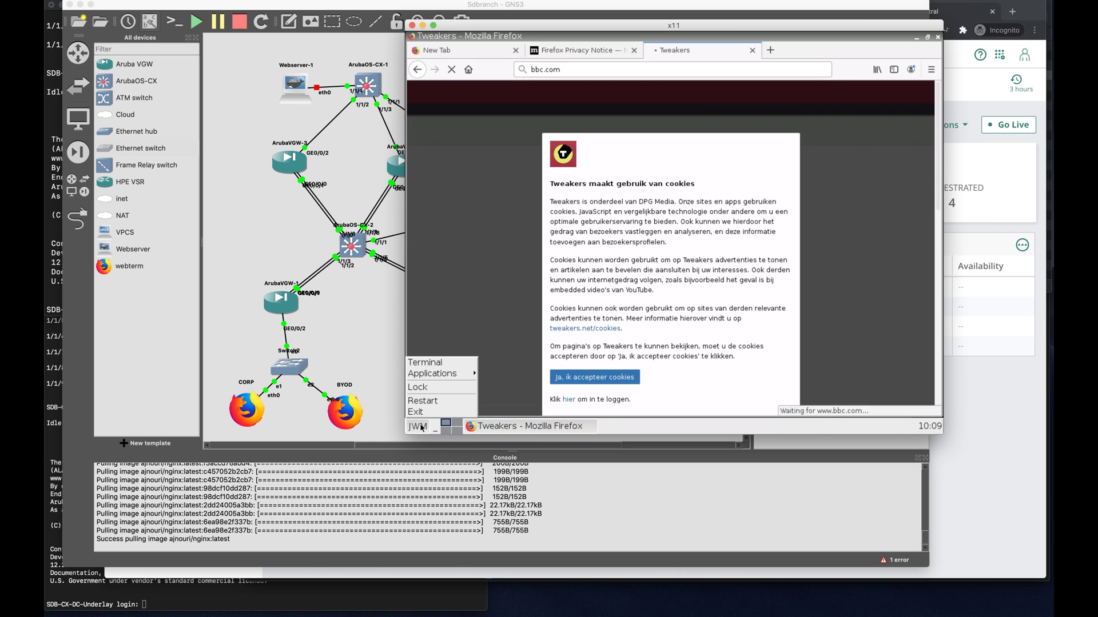
left_click(425, 362)
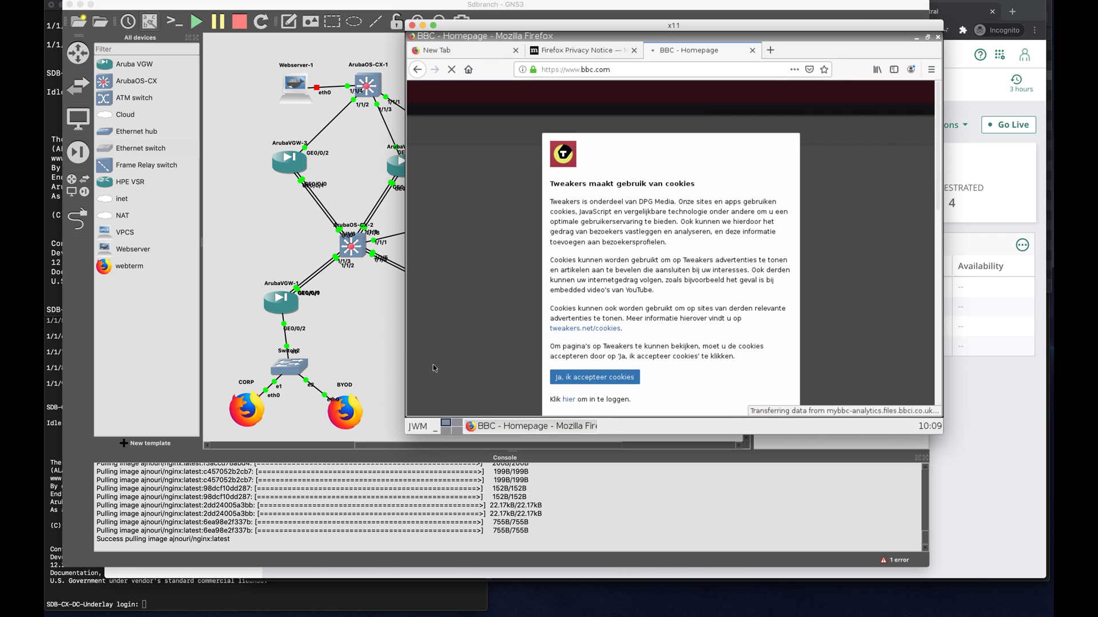
left_click(549, 184)
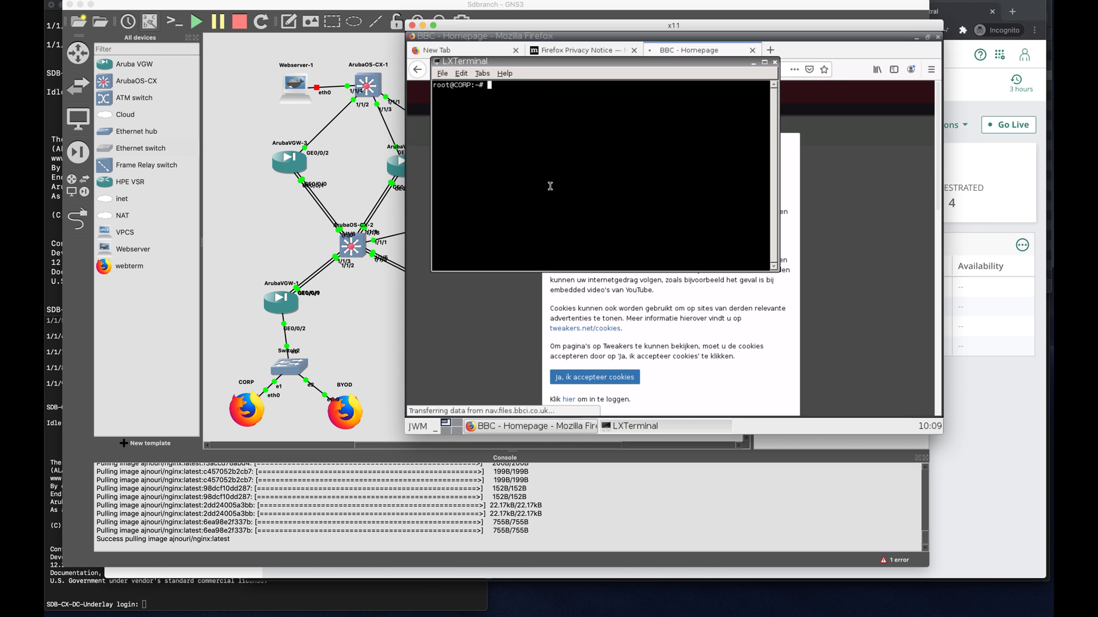
type("ip a")
key("Return")
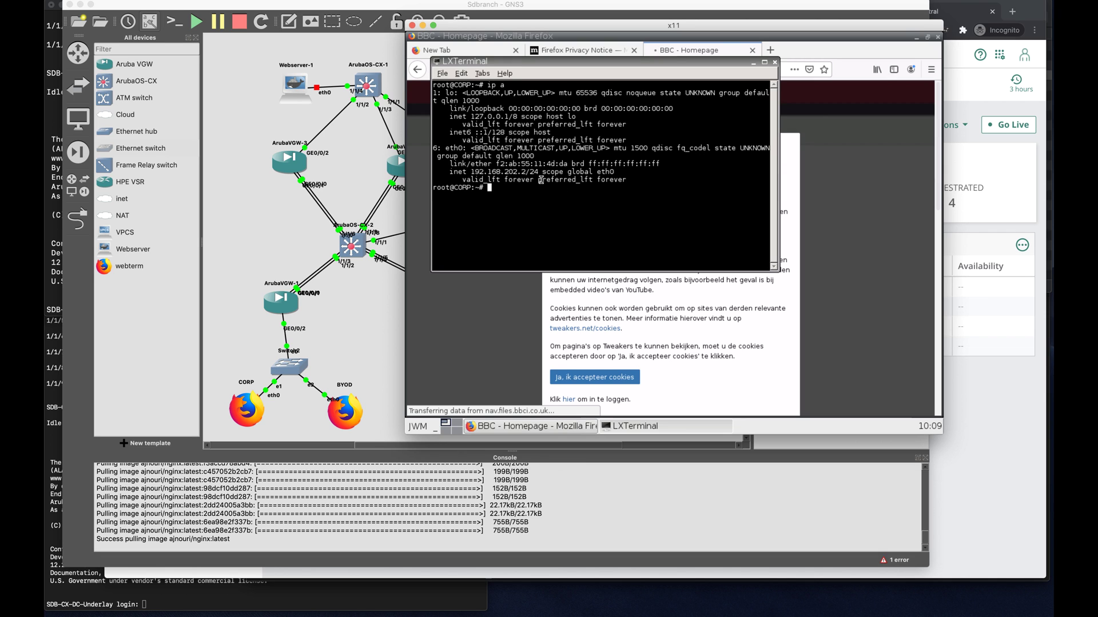
double_click(514, 173)
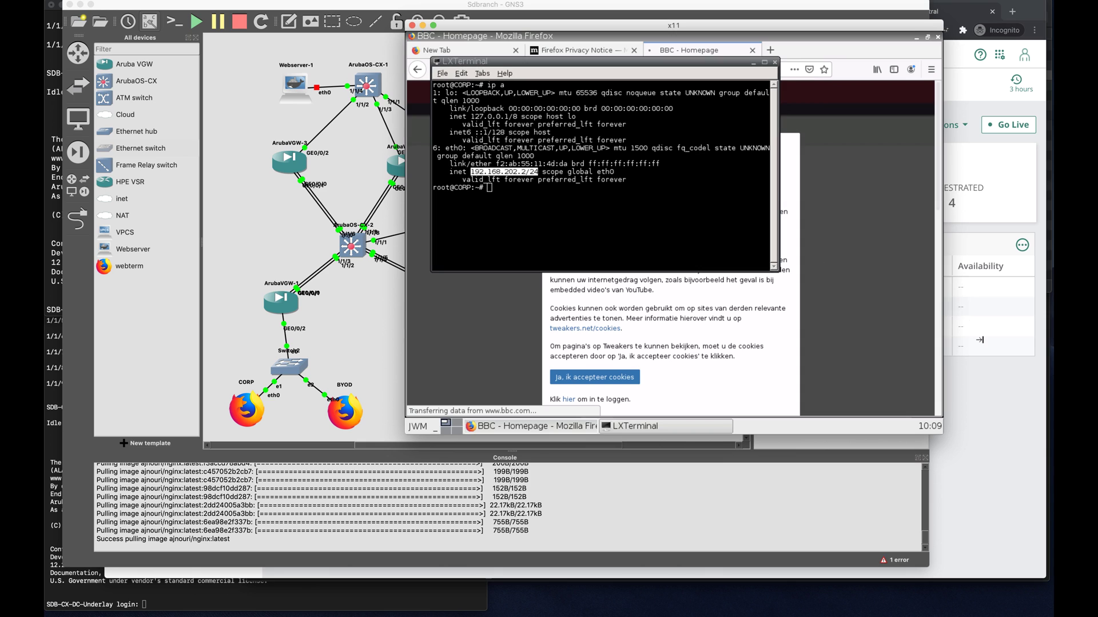
left_click(975, 402)
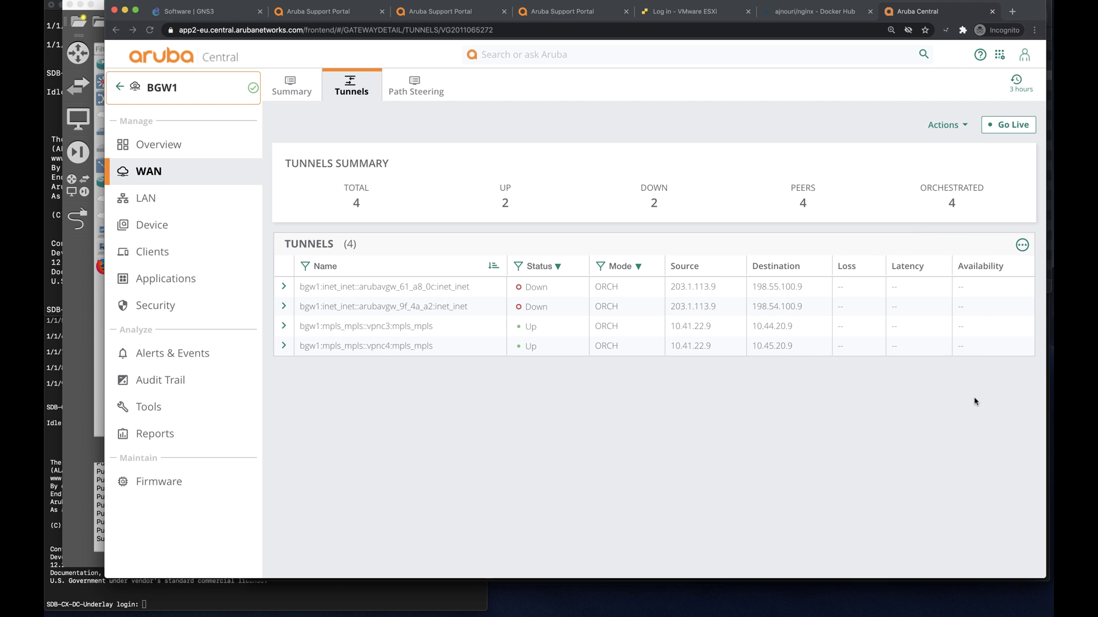
Step: Check BGW1's LAN VLAN table (VLAN 10 at 192.168.202.1) and start Webserver-1 in GNS3
left_click(179, 201)
scroll(375, 395, "down", 2)
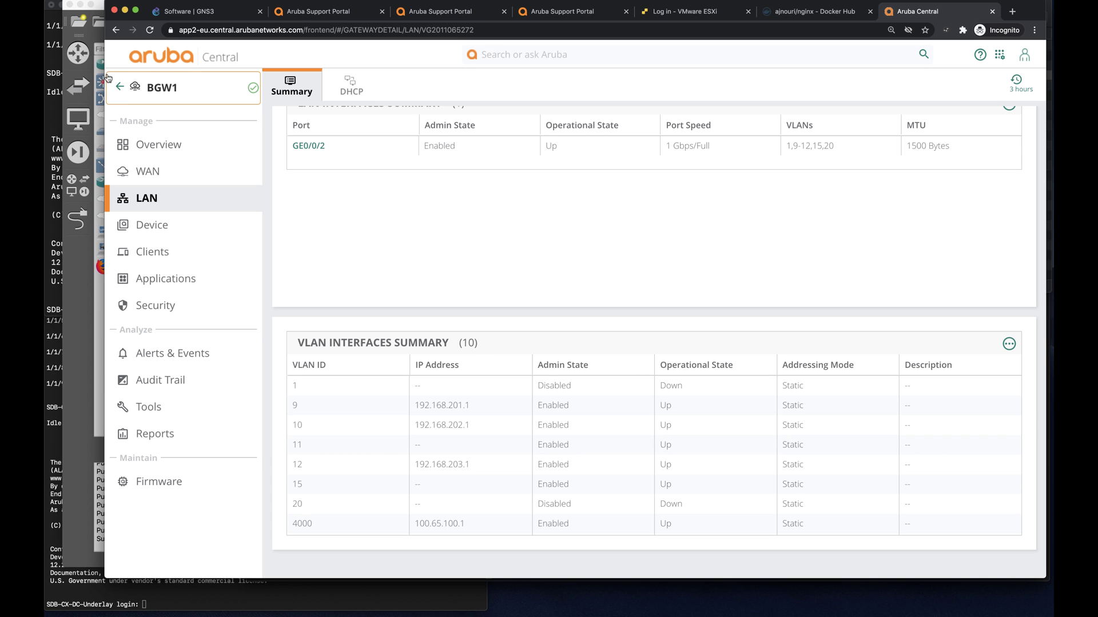
left_click_drag(106, 74, 348, 74)
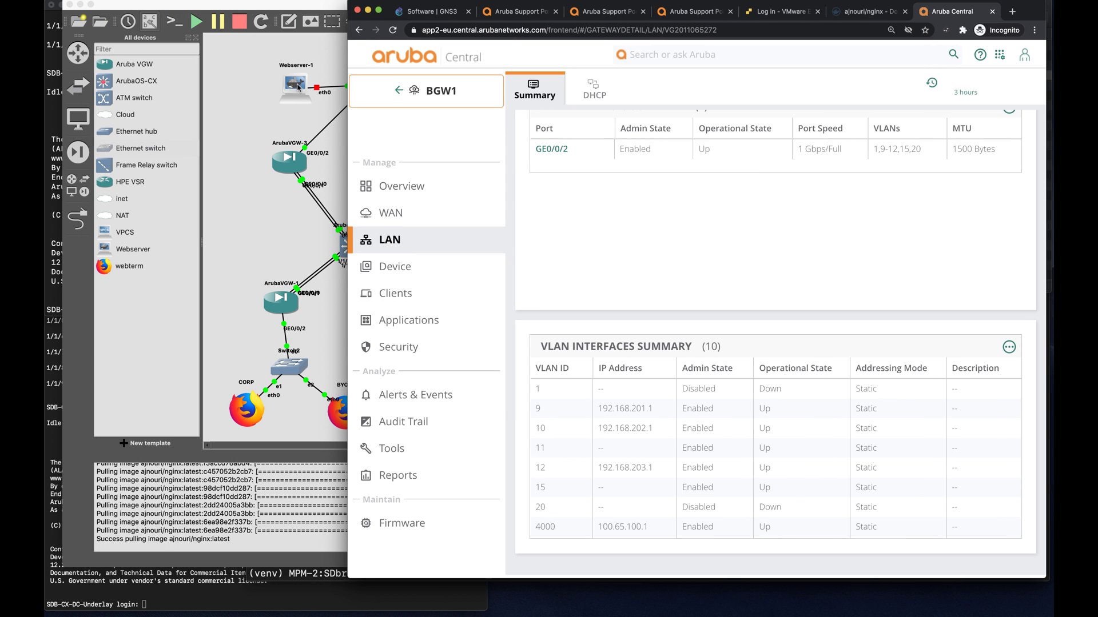
right_click(297, 86)
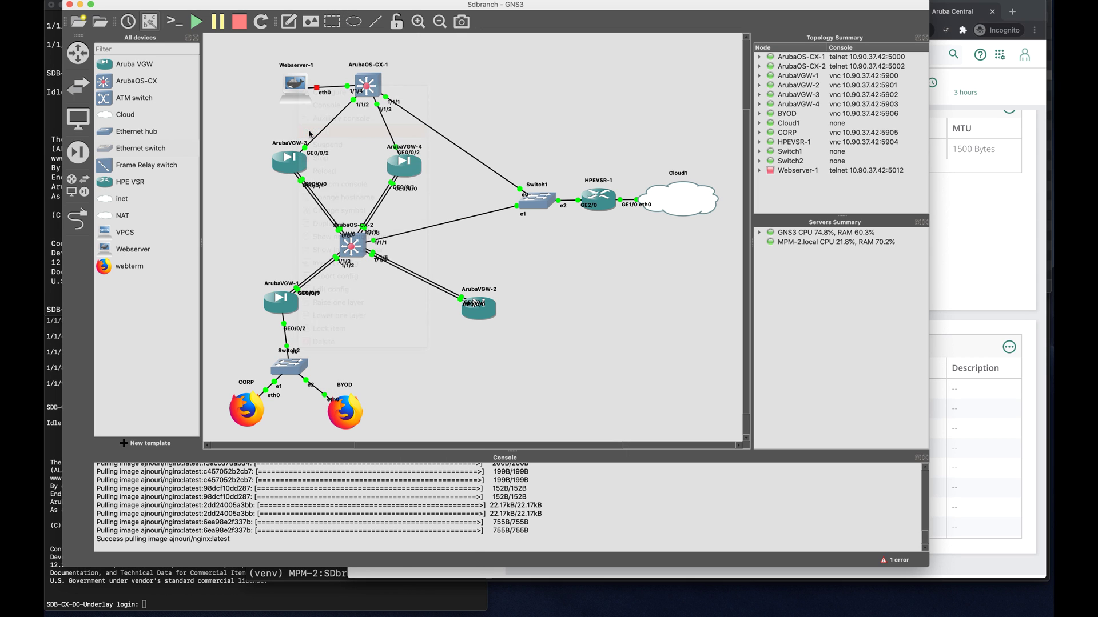
left_click(319, 132)
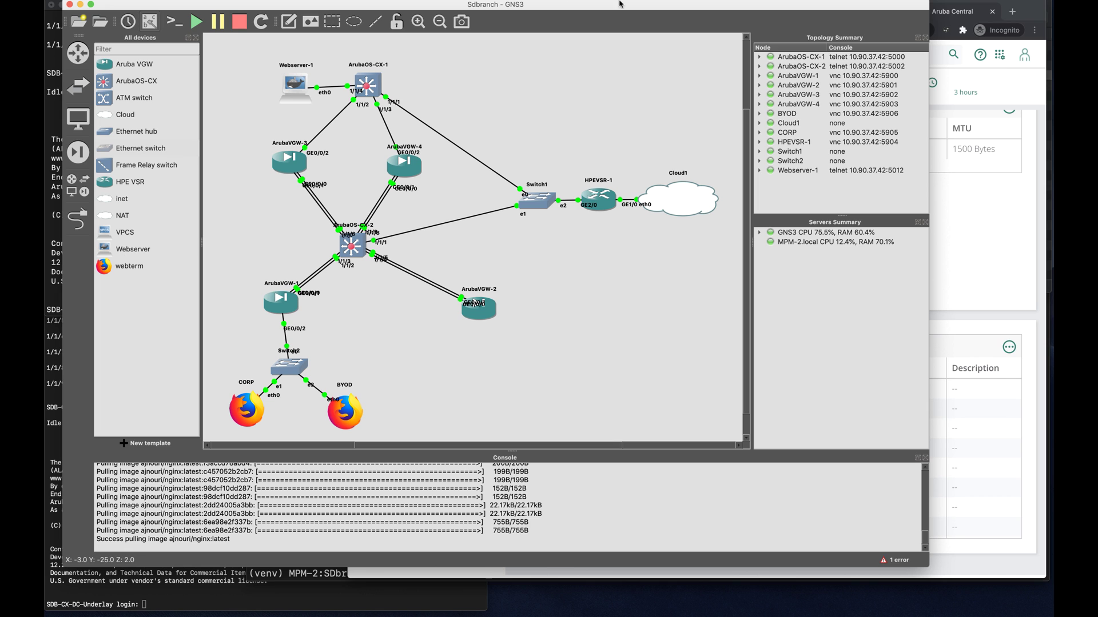
left_click(989, 306)
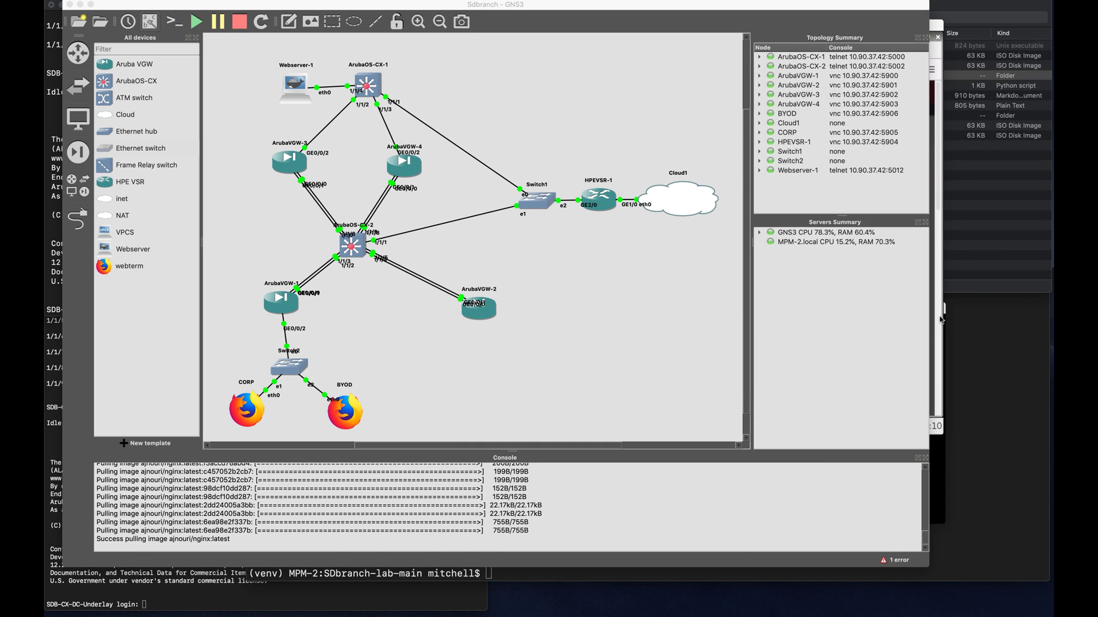
Step: From CORP's terminal, ping 10.255.255.1, stop it, then ping 10.255.255.2
left_click(940, 320)
left_click(719, 229)
key("Return")
key("Return")
type("ping 10")
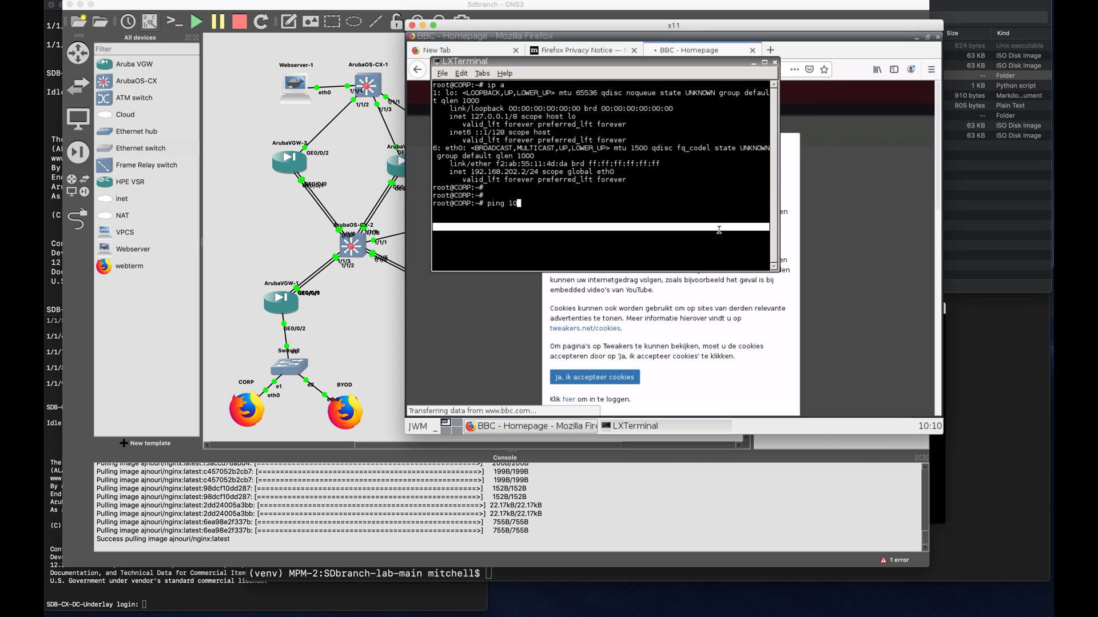
type(".255.255.1")
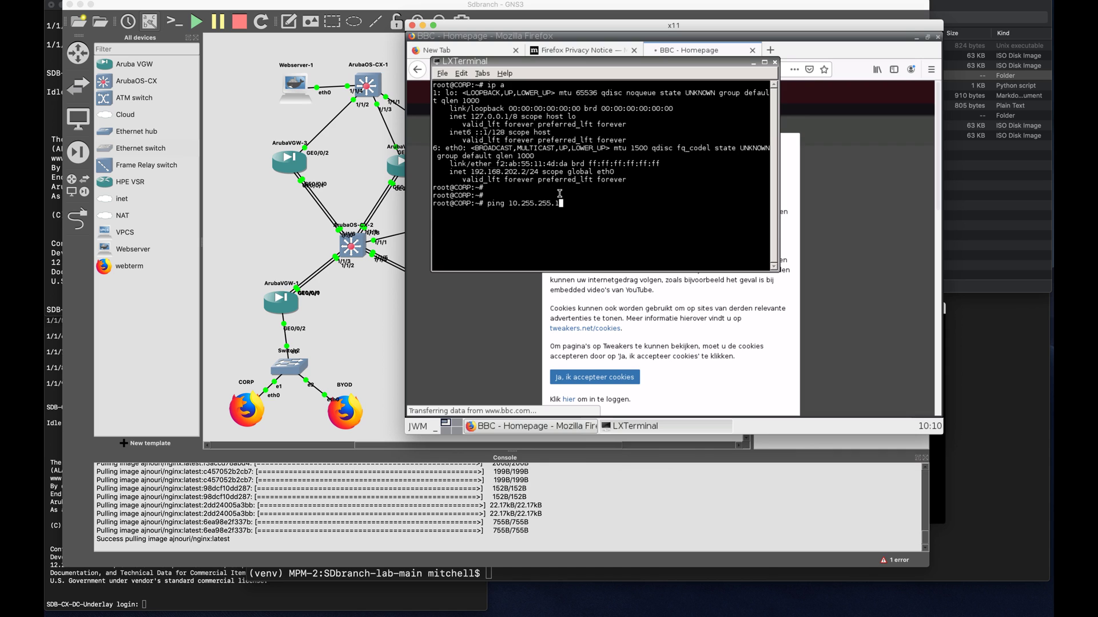
key("Return")
key("ctrl+c")
key("Up")
key("BackSpace")
type("255.255.2")
key("Return")
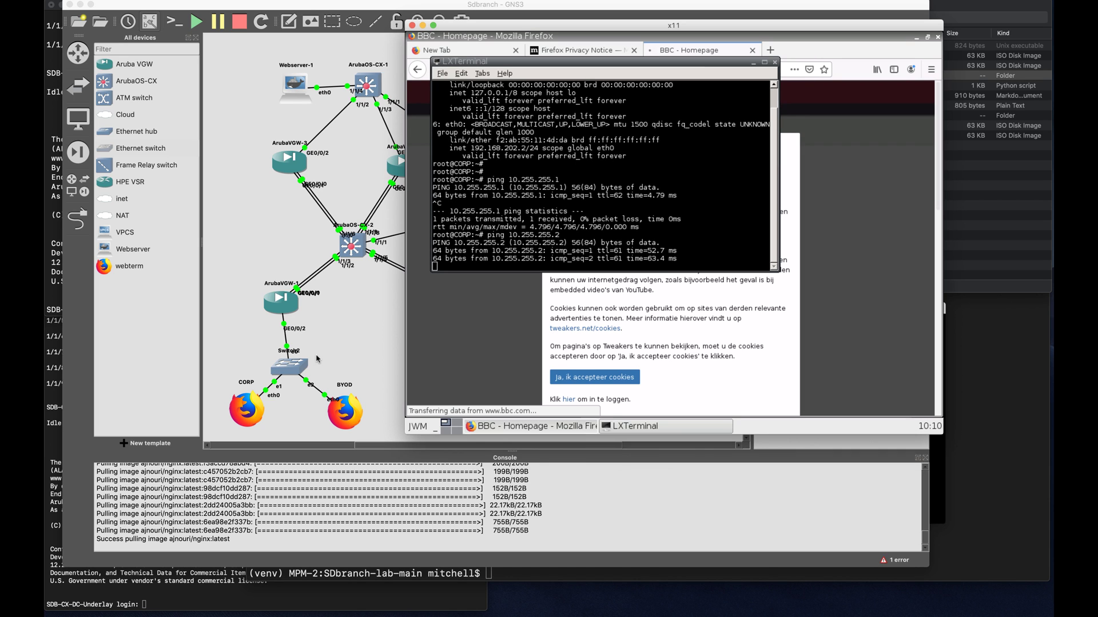